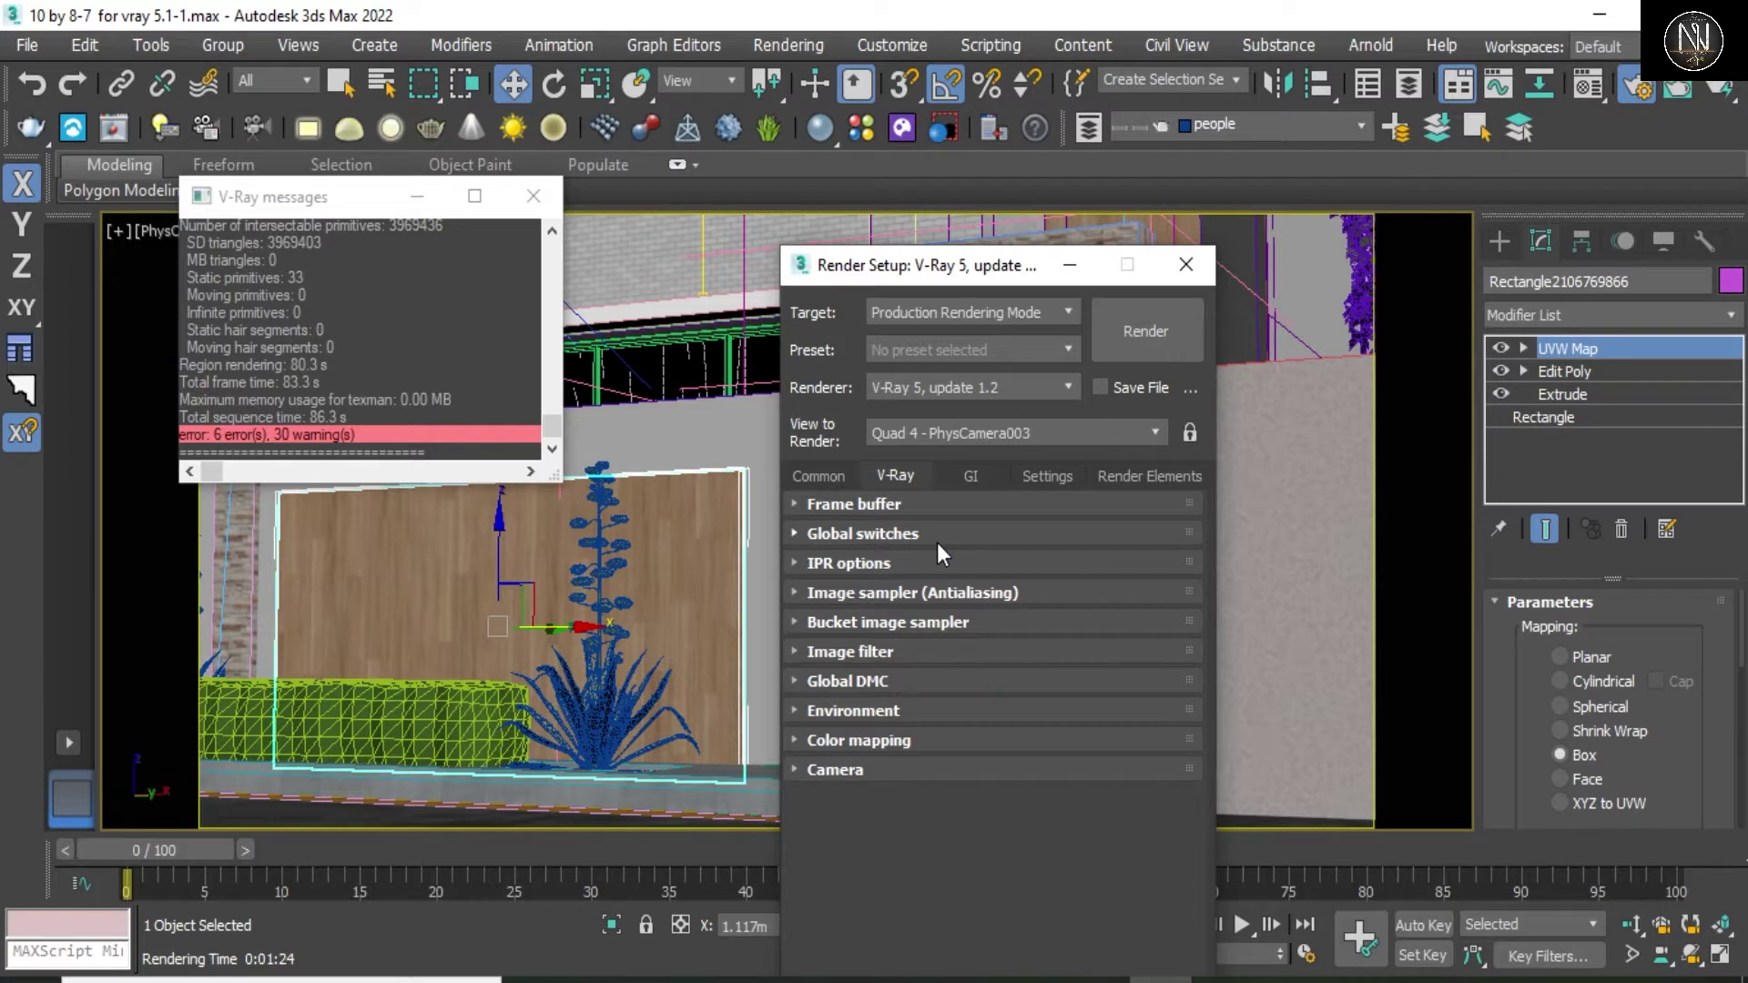
# - Expand the V-Ray Global switches settings and place the Render Setup window beside the rendered image
pyautogui.click(828, 533)
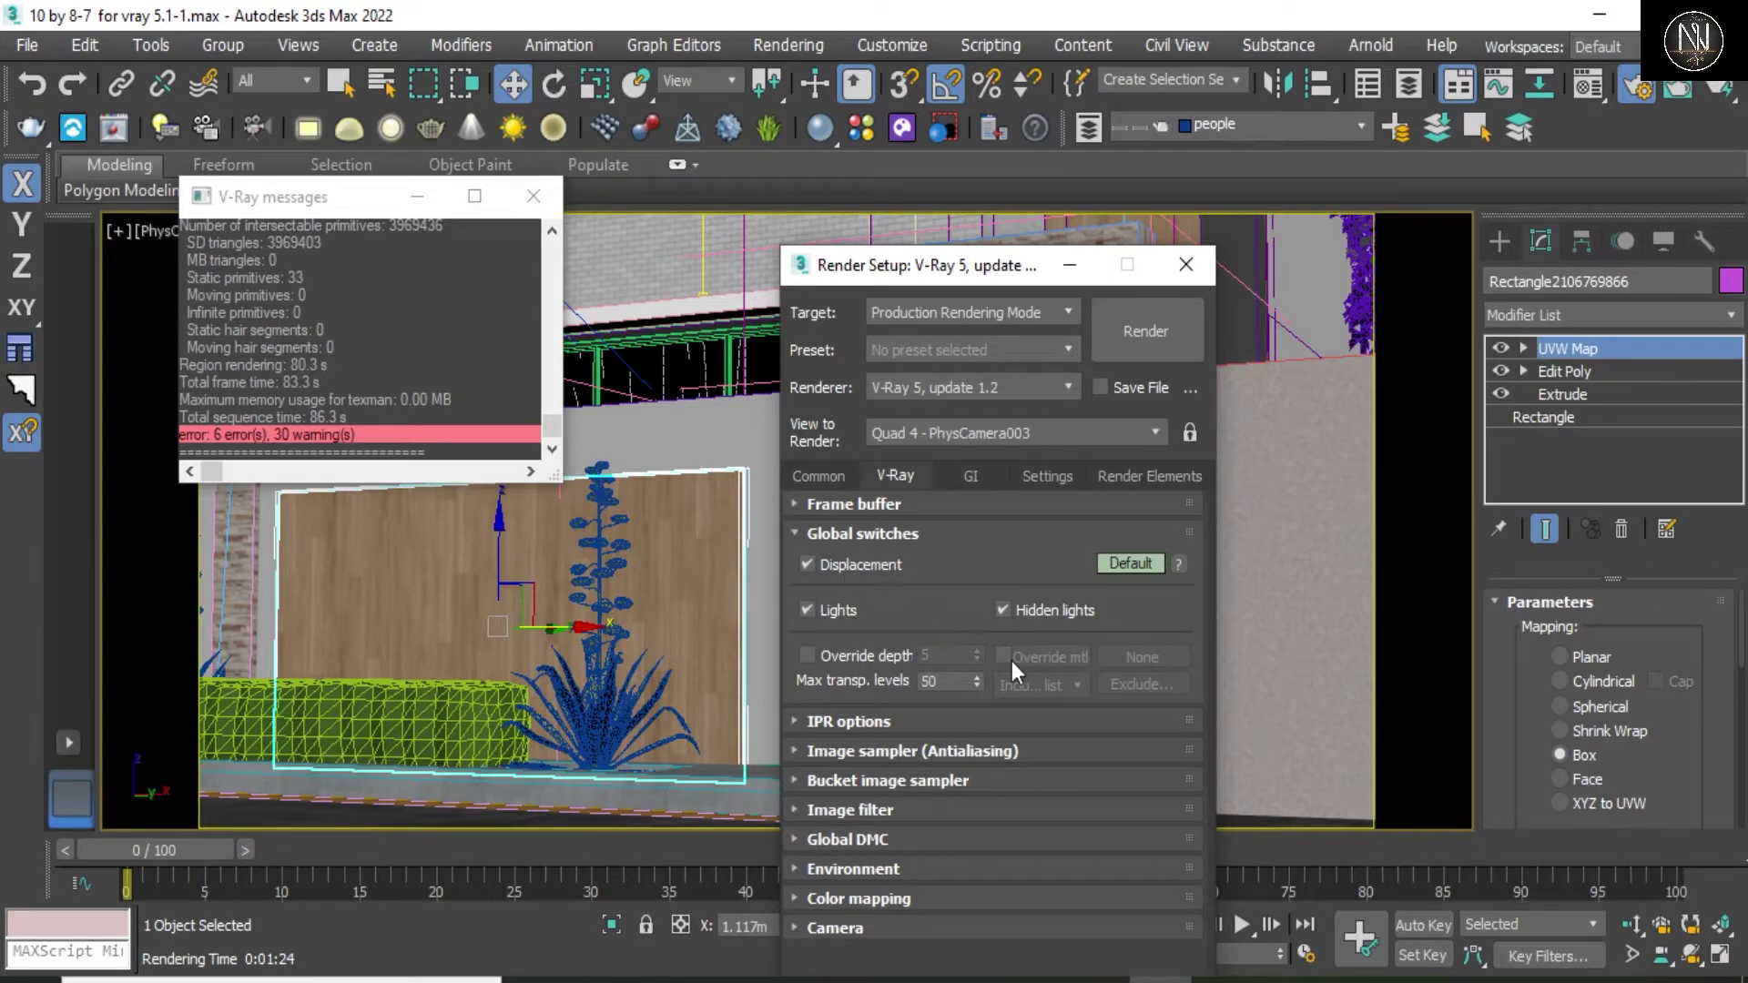
pyautogui.moveTo(980, 282); pyautogui.dragTo(507, 225)
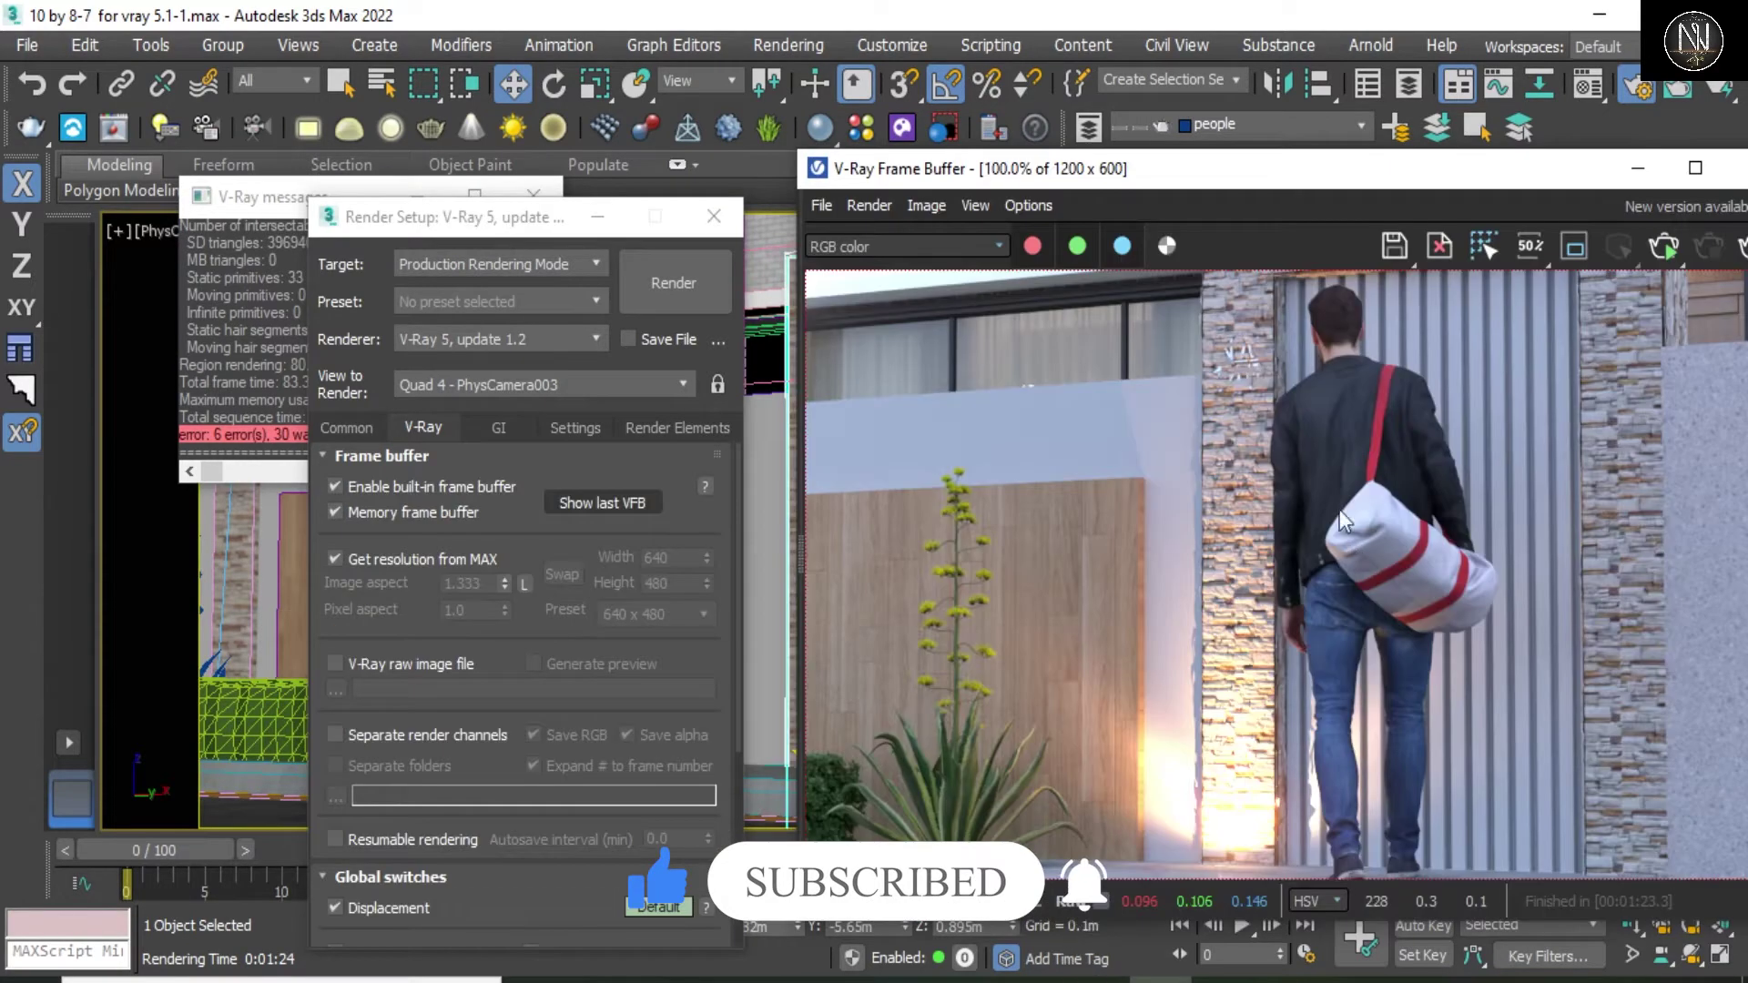
# - Examine the relief of the stone cladding beside the gate in the existing render at close range
pyautogui.moveTo(1278, 592); pyautogui.dragTo(1267, 484, button='middle')
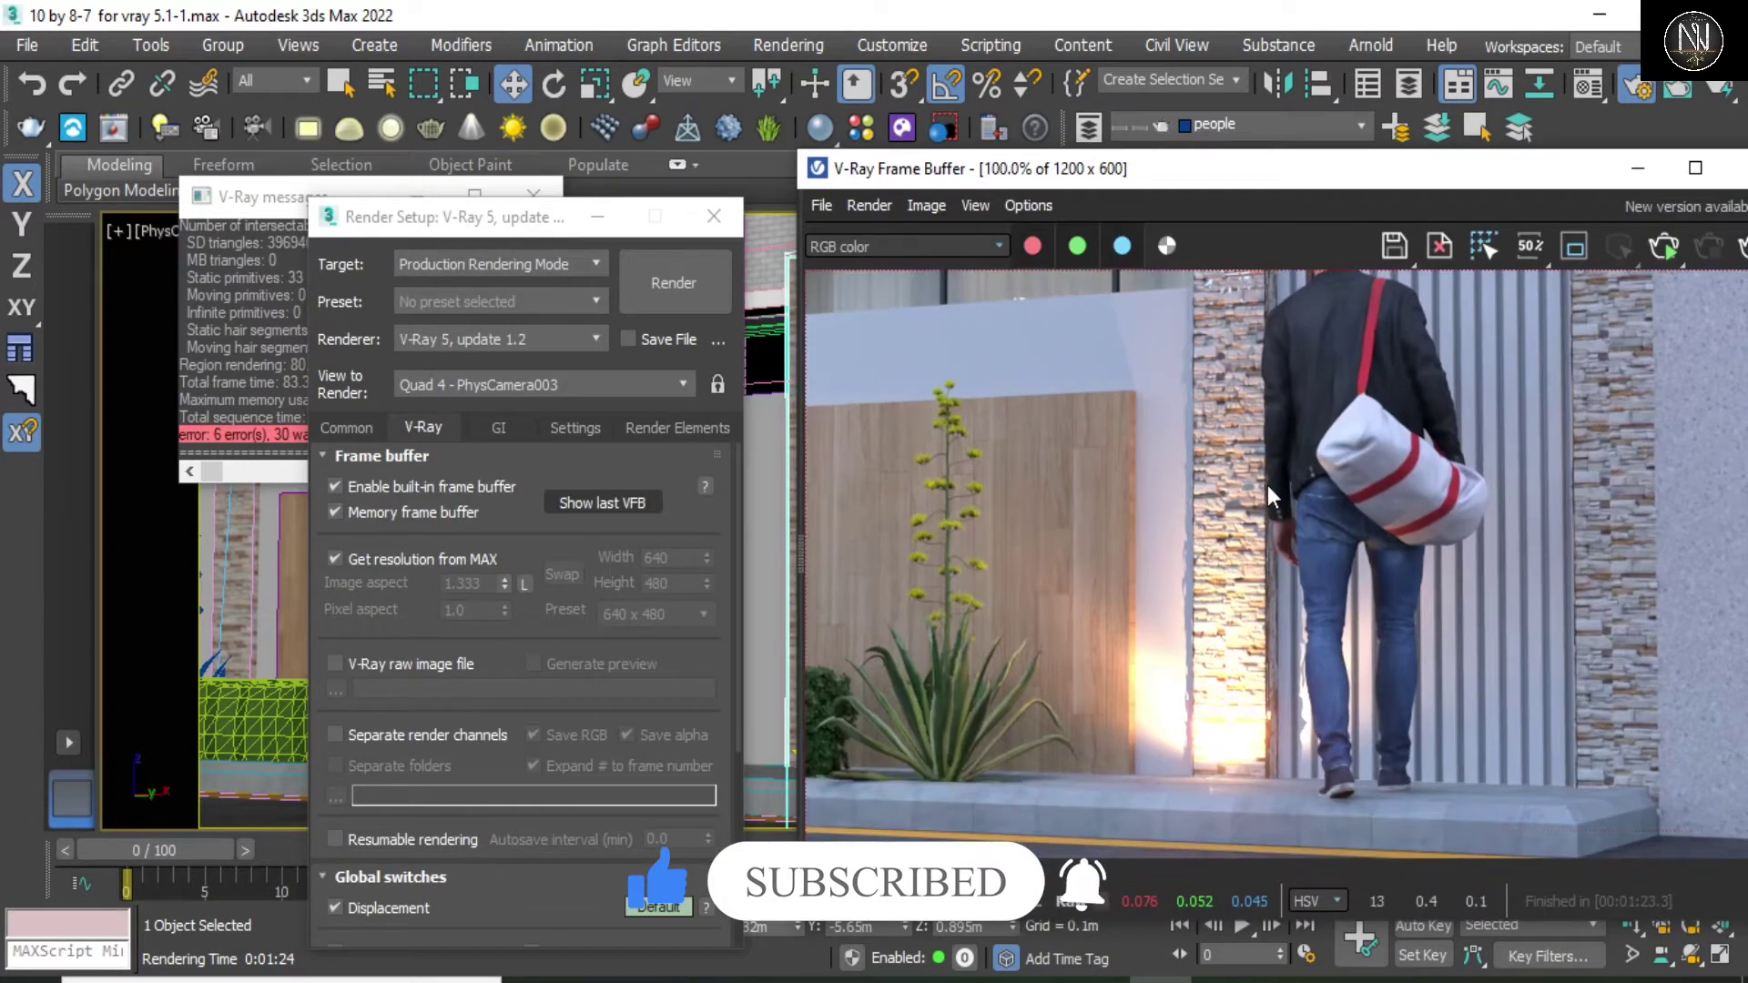
pyautogui.scroll(2, 1221, 613)
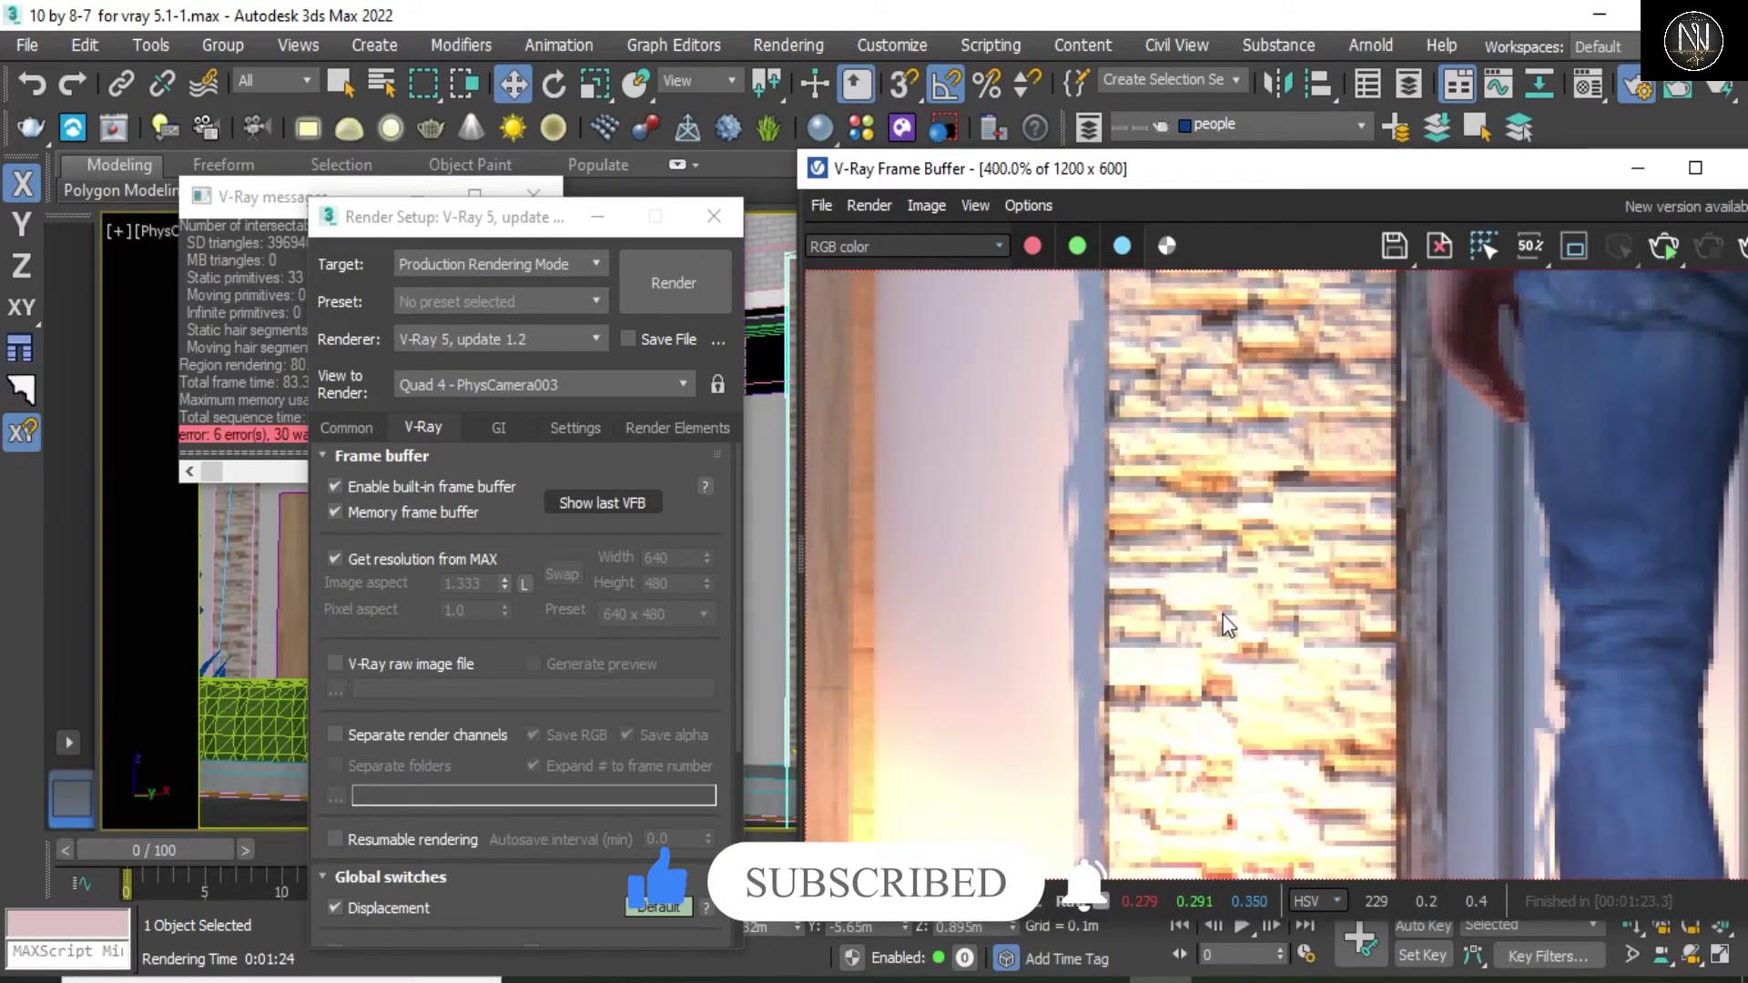
pyautogui.moveTo(1255, 494); pyautogui.dragTo(1167, 651, button='middle')
pyautogui.scroll(-2, 1167, 652)
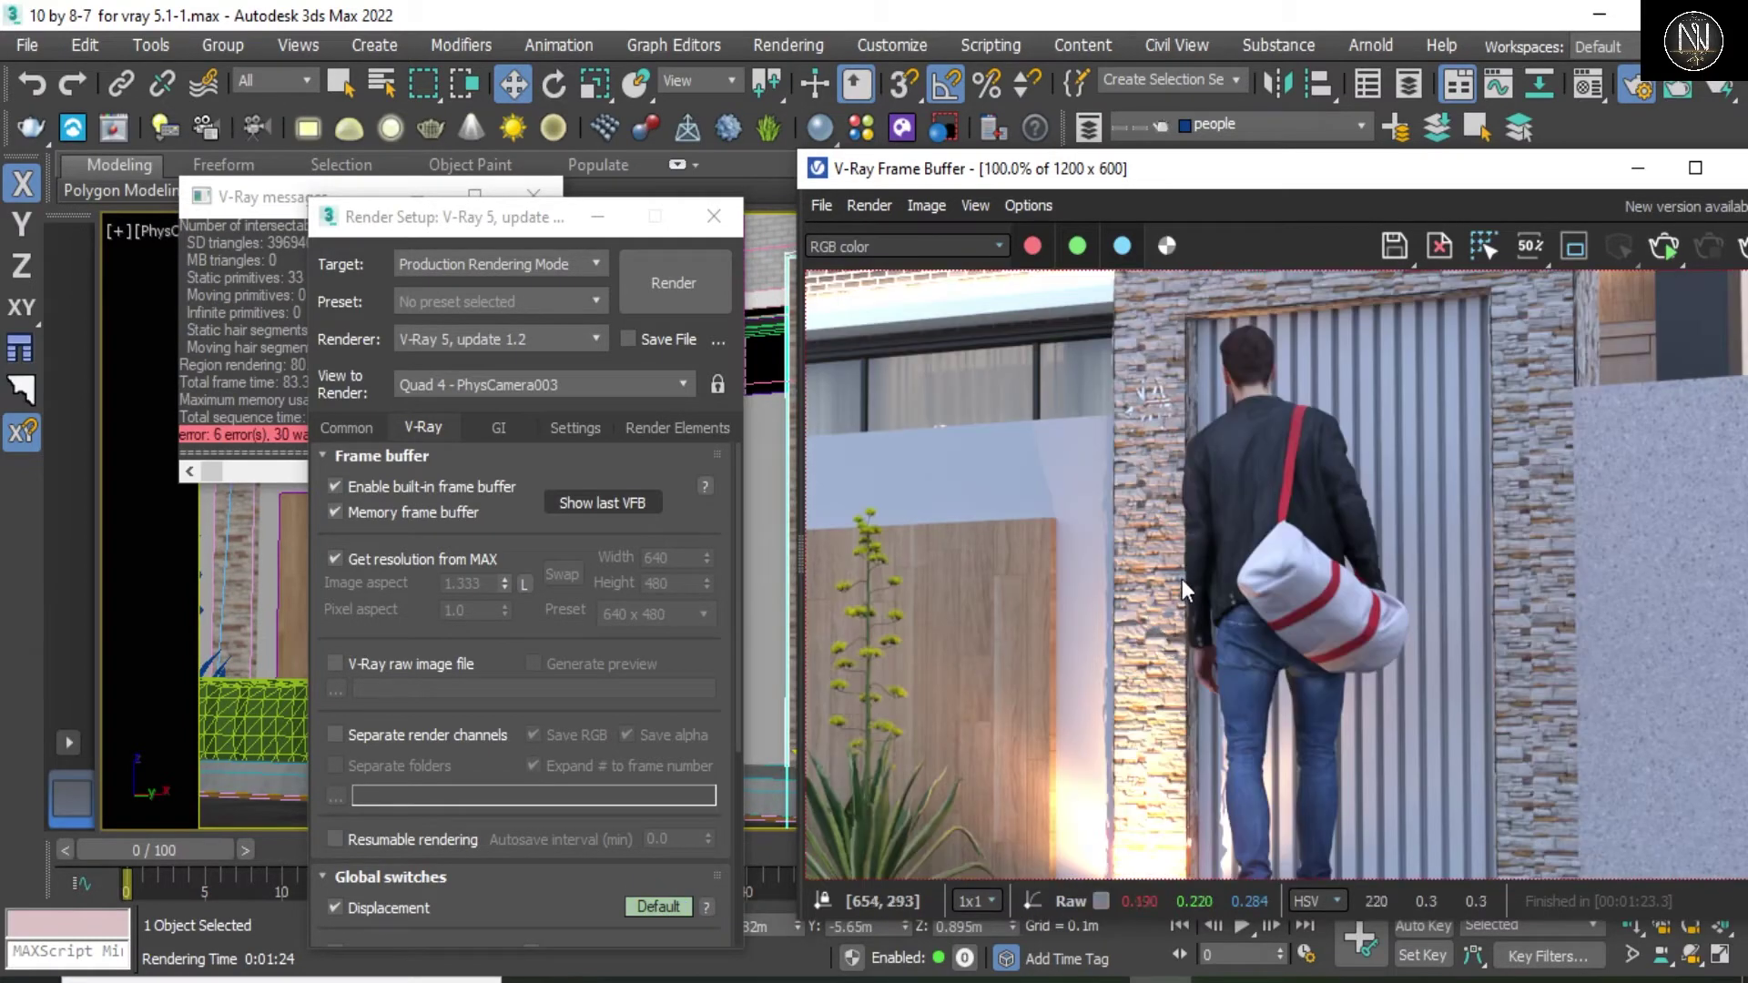
pyautogui.scroll(1, 1176, 584)
pyautogui.scroll(-1, 1172, 588)
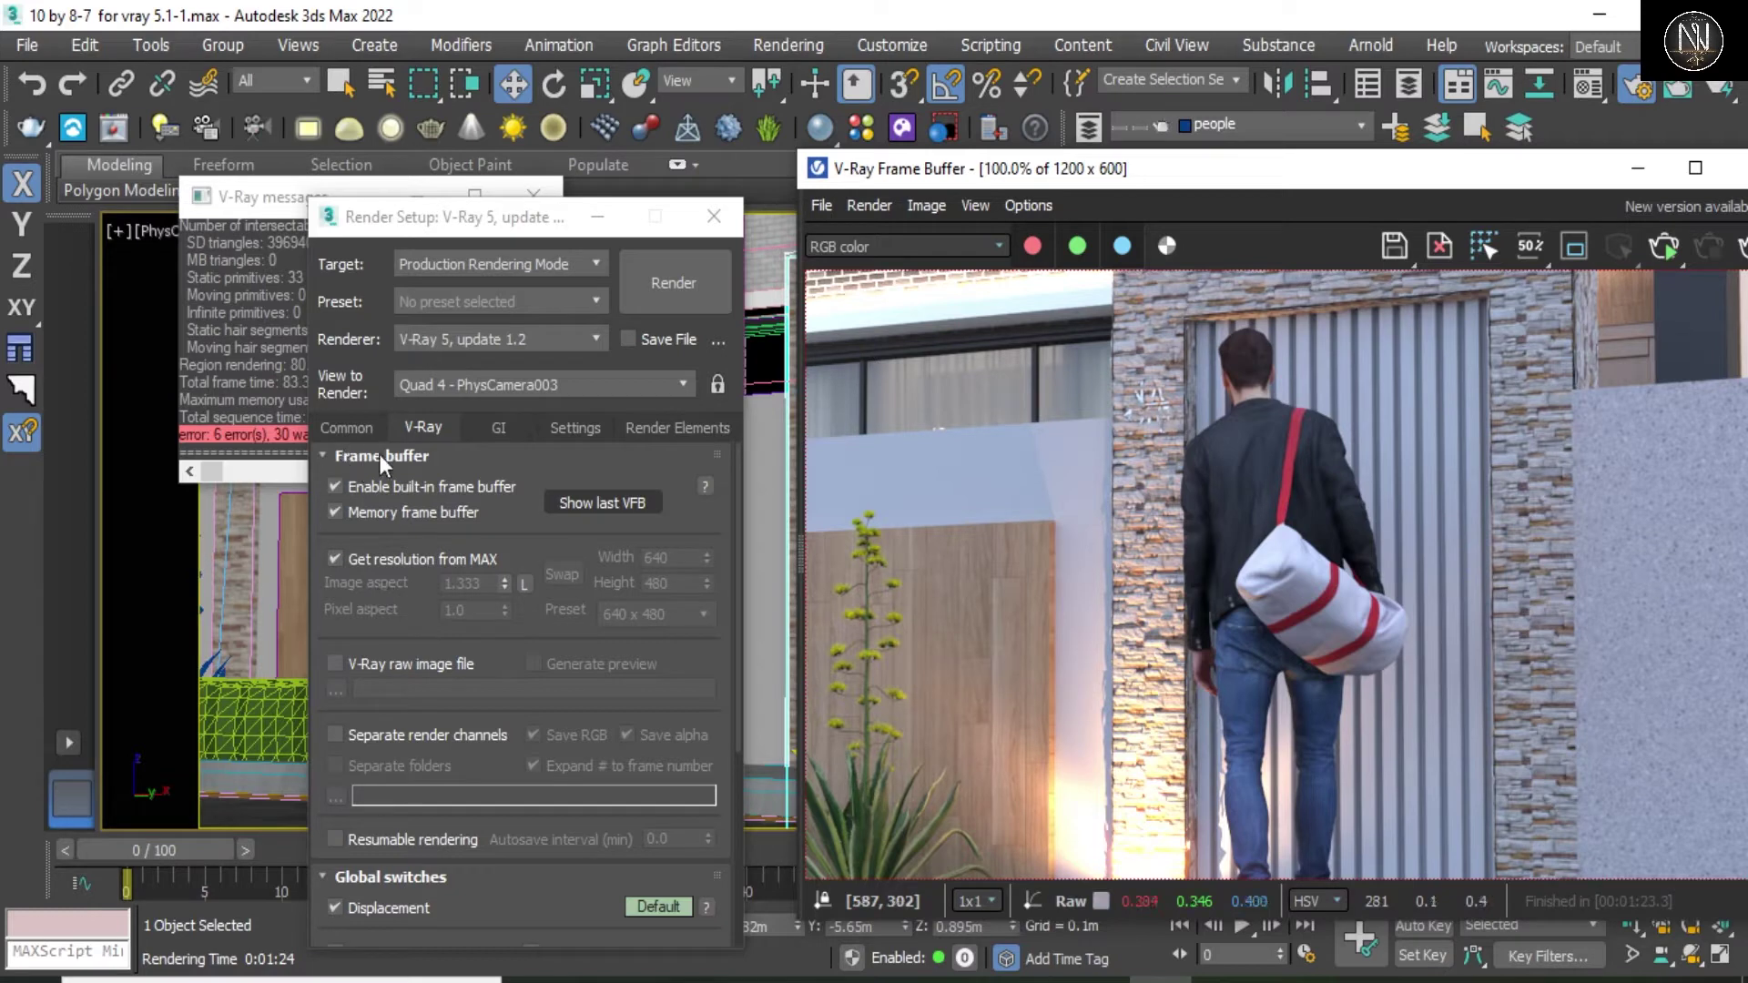
# - Collapse the Frame buffer settings and turn off Displacement in Global switches
pyautogui.click(324, 461)
pyautogui.click(323, 457)
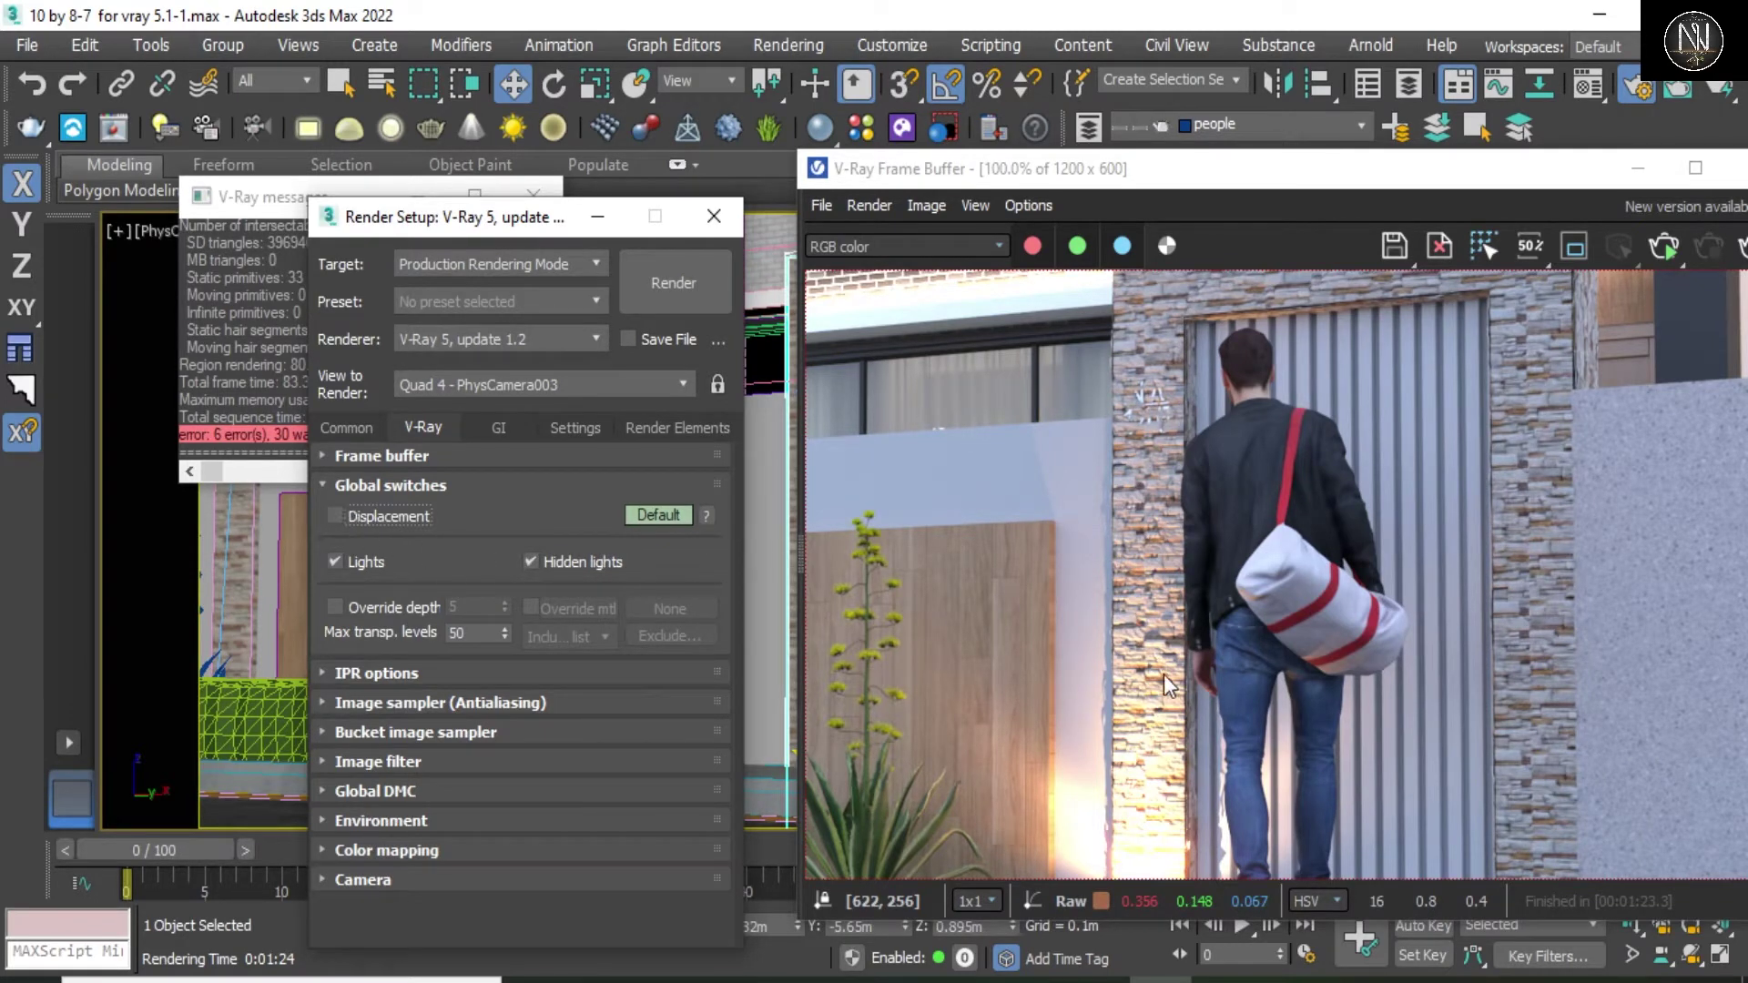
pyautogui.scroll(1, 1141, 674)
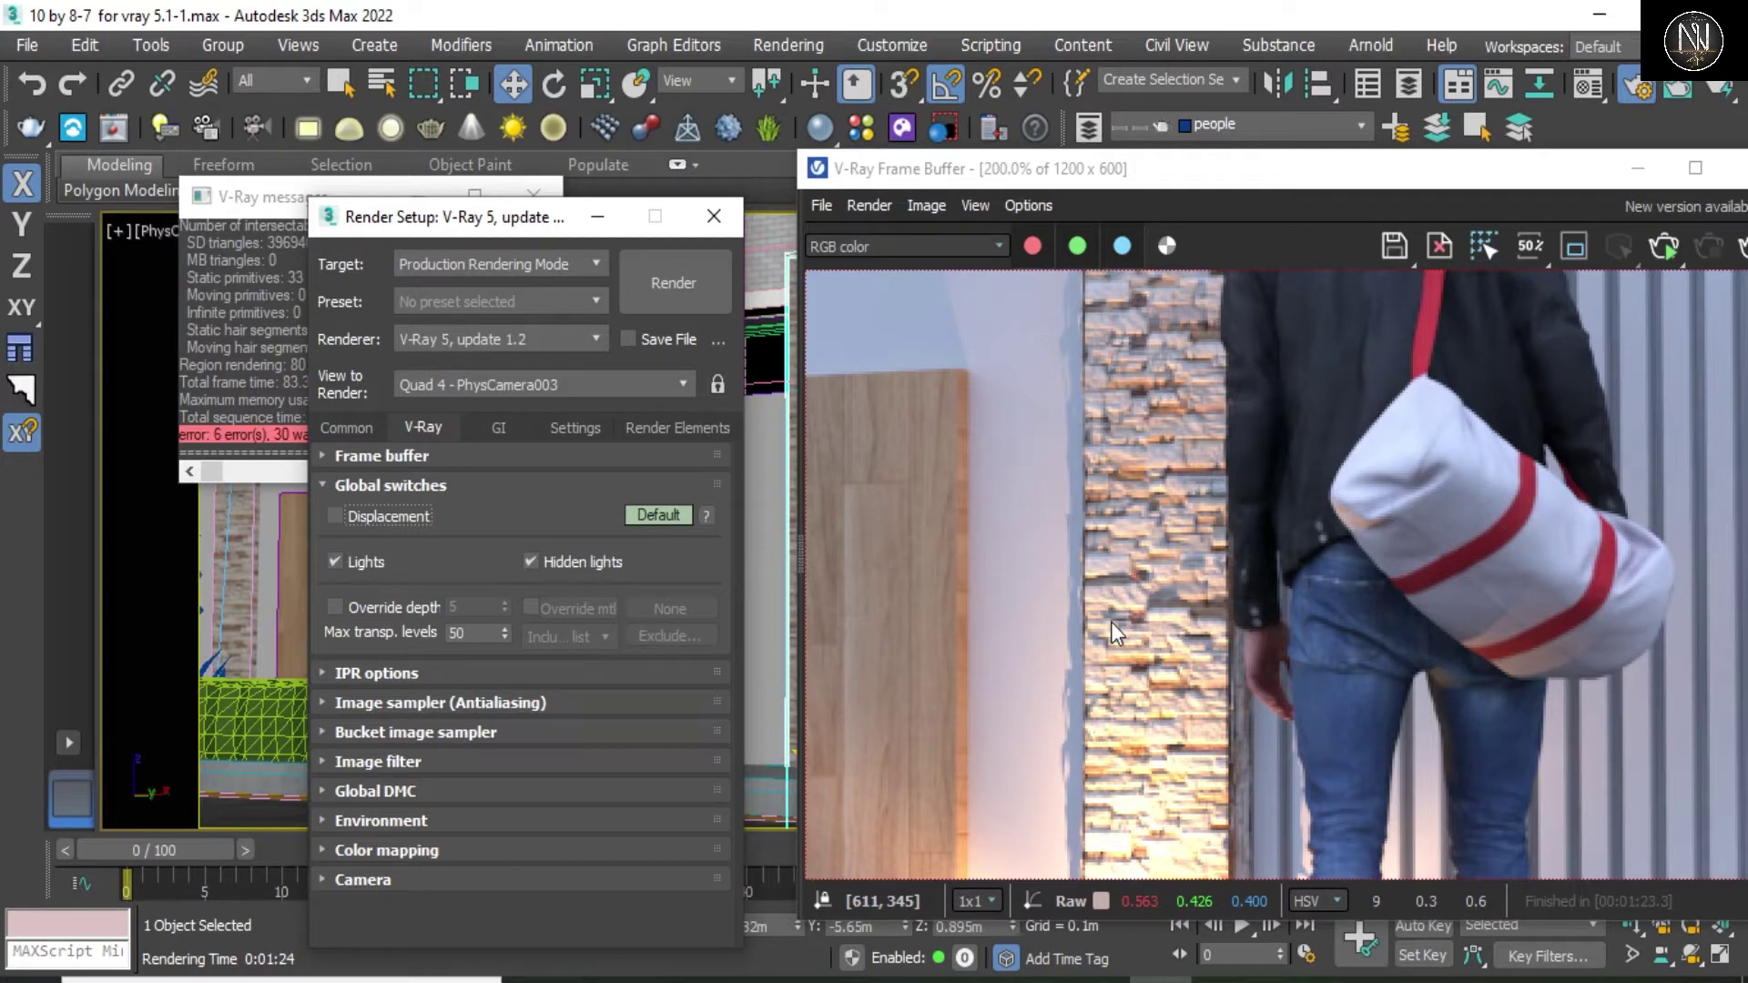
pyautogui.scroll(-1, 1110, 621)
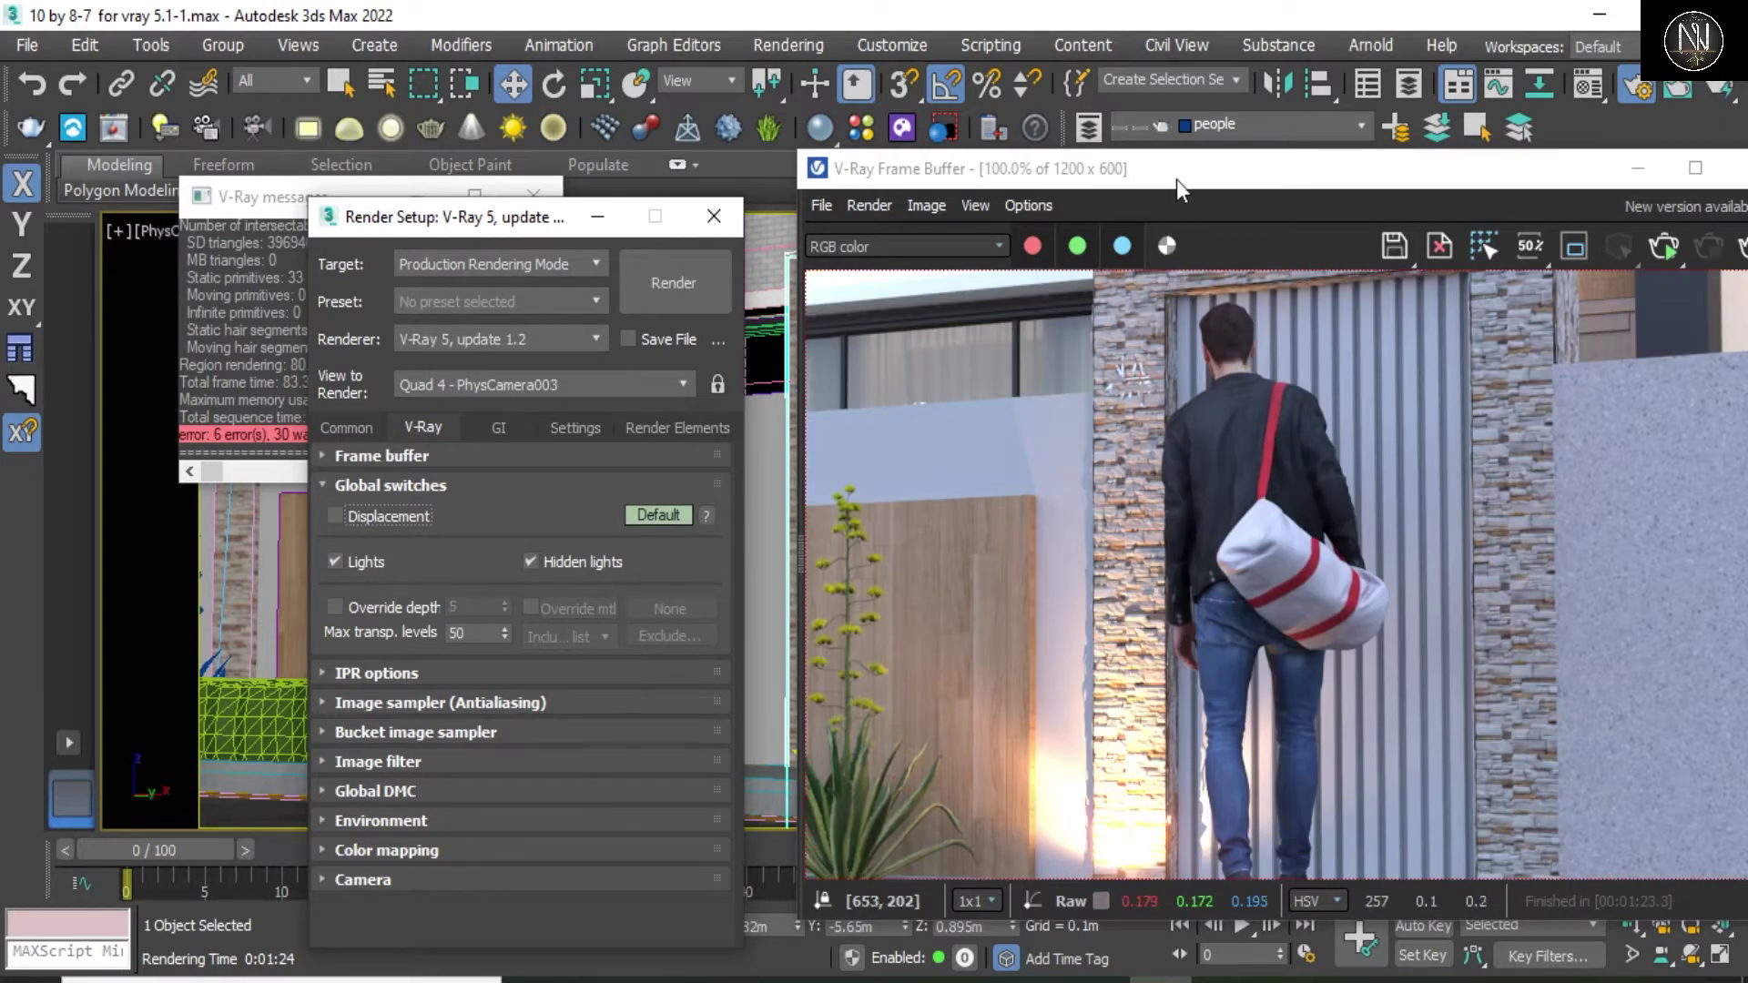
# - Render only a region around the lit stone column beside the man with Displacement off
pyautogui.moveTo(1176, 178); pyautogui.dragTo(1047, 89)
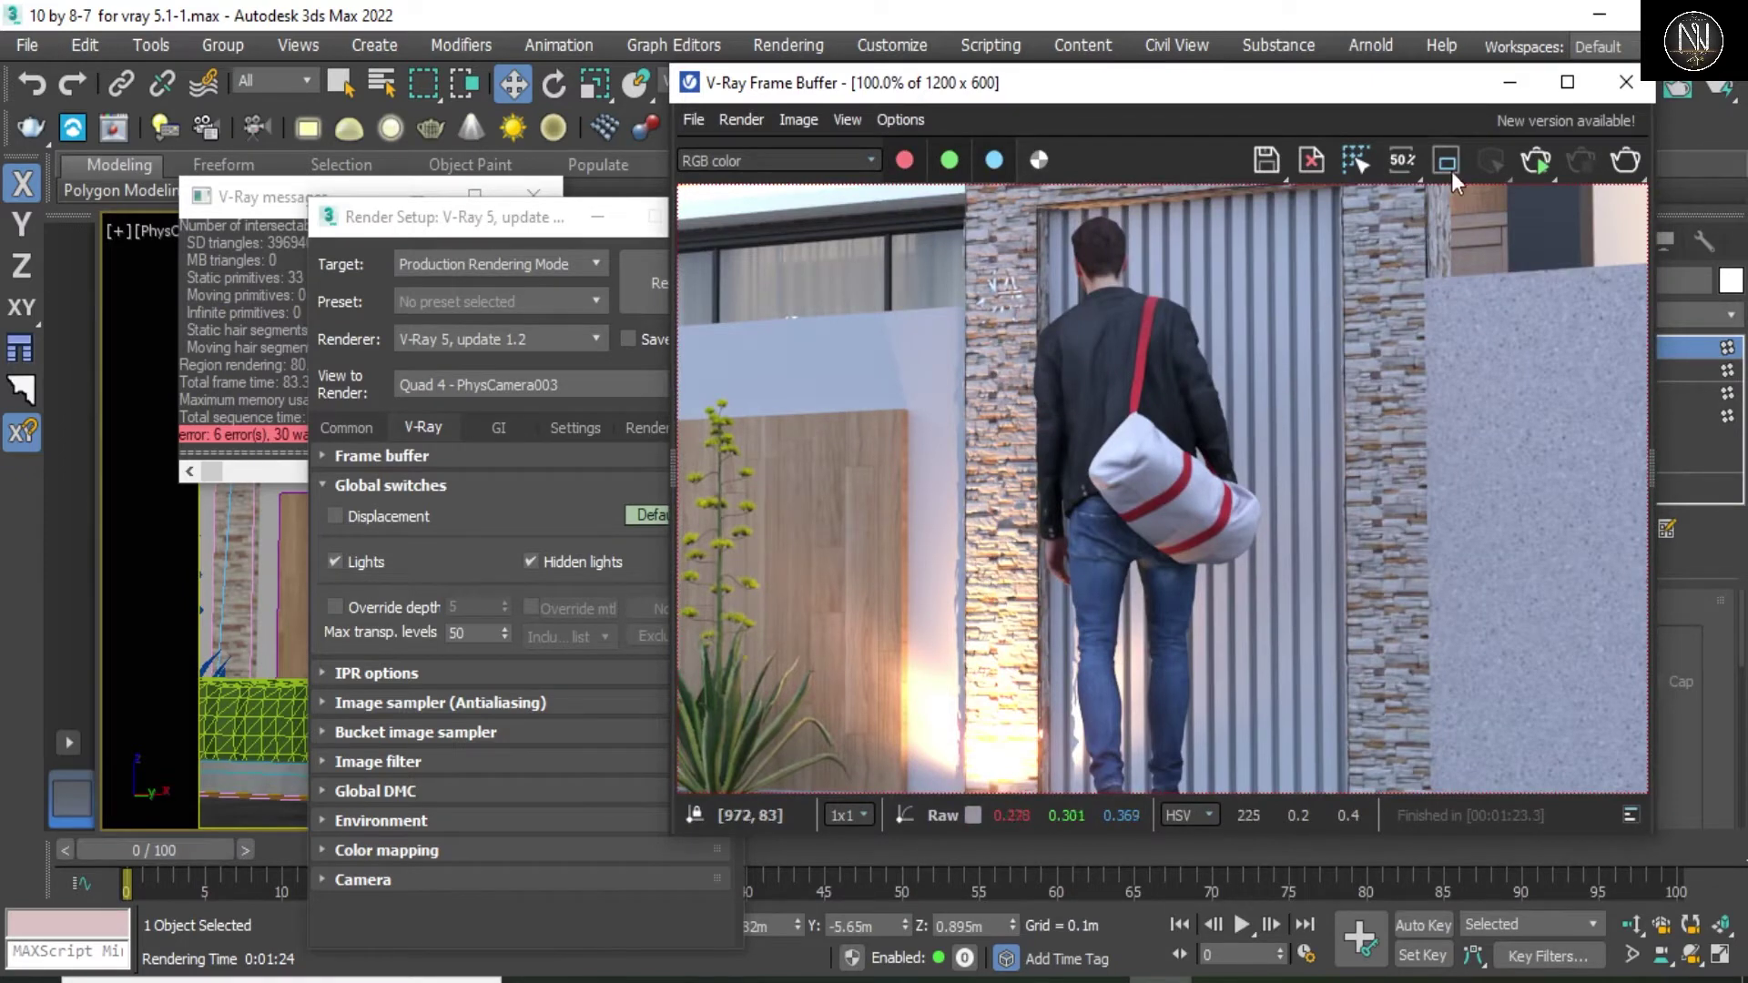
pyautogui.scroll(1, 1008, 592)
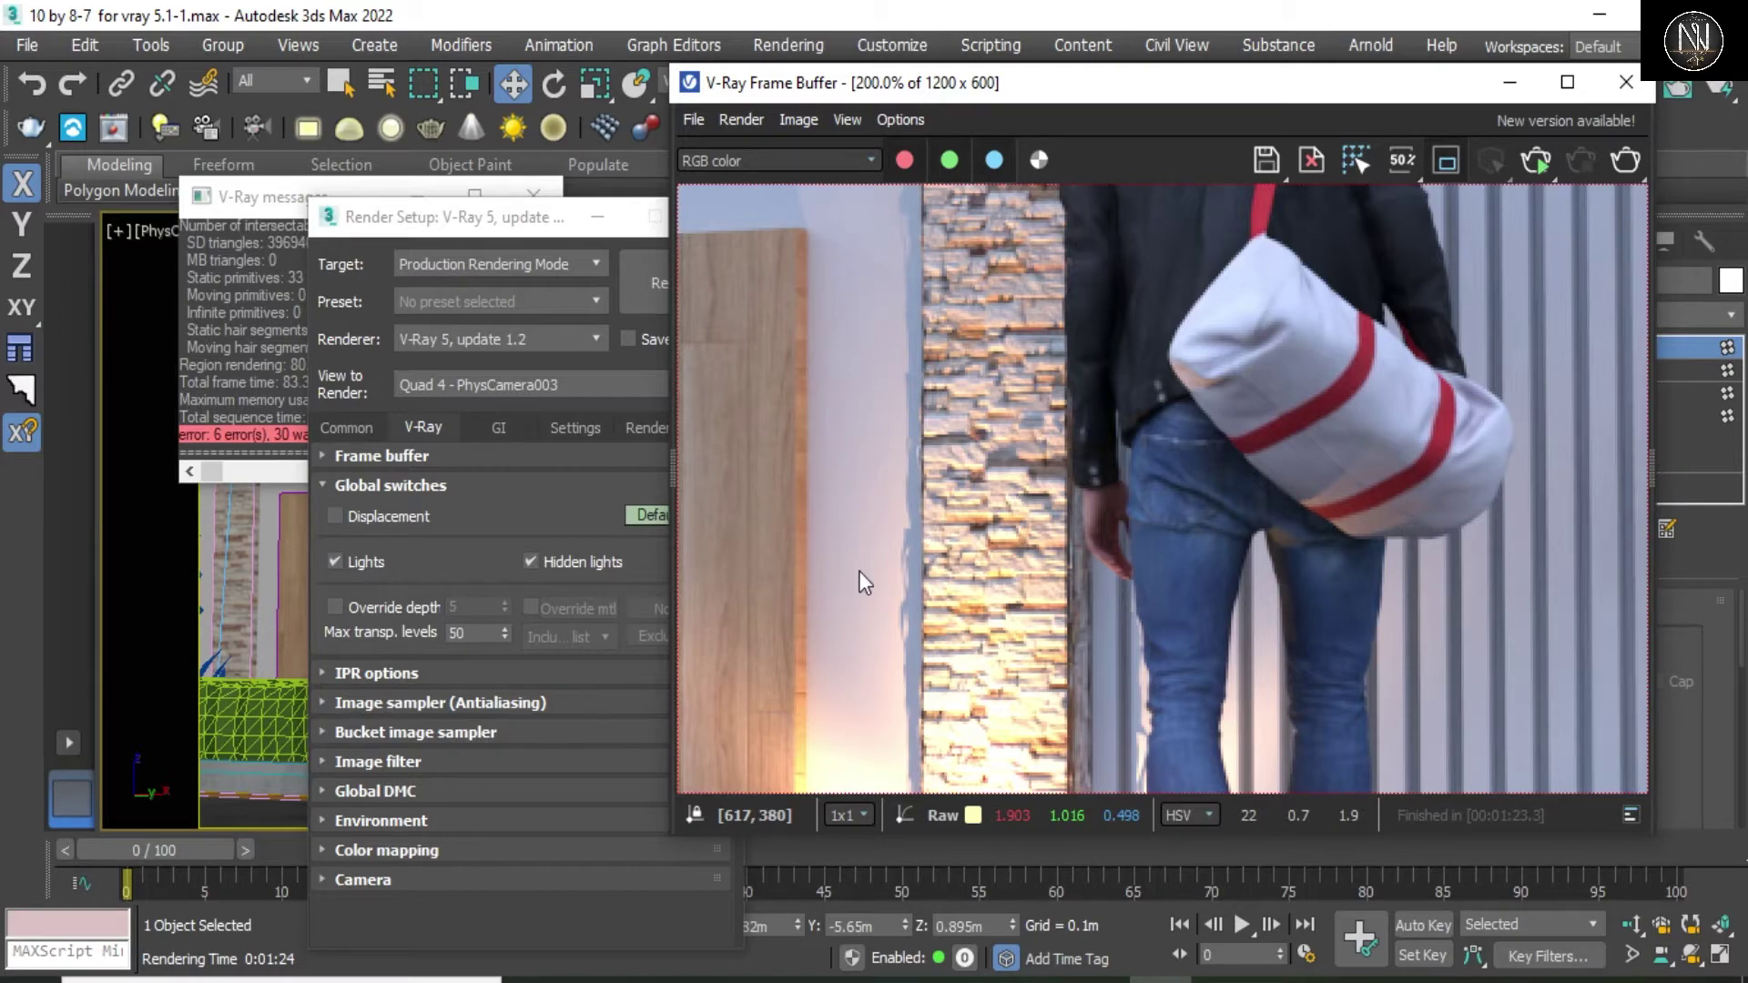
pyautogui.scroll(-1, 859, 570)
pyautogui.moveTo(881, 536); pyautogui.dragTo(884, 481, button='middle')
pyautogui.moveTo(981, 744); pyautogui.dragTo(852, 389)
pyautogui.click(1625, 161)
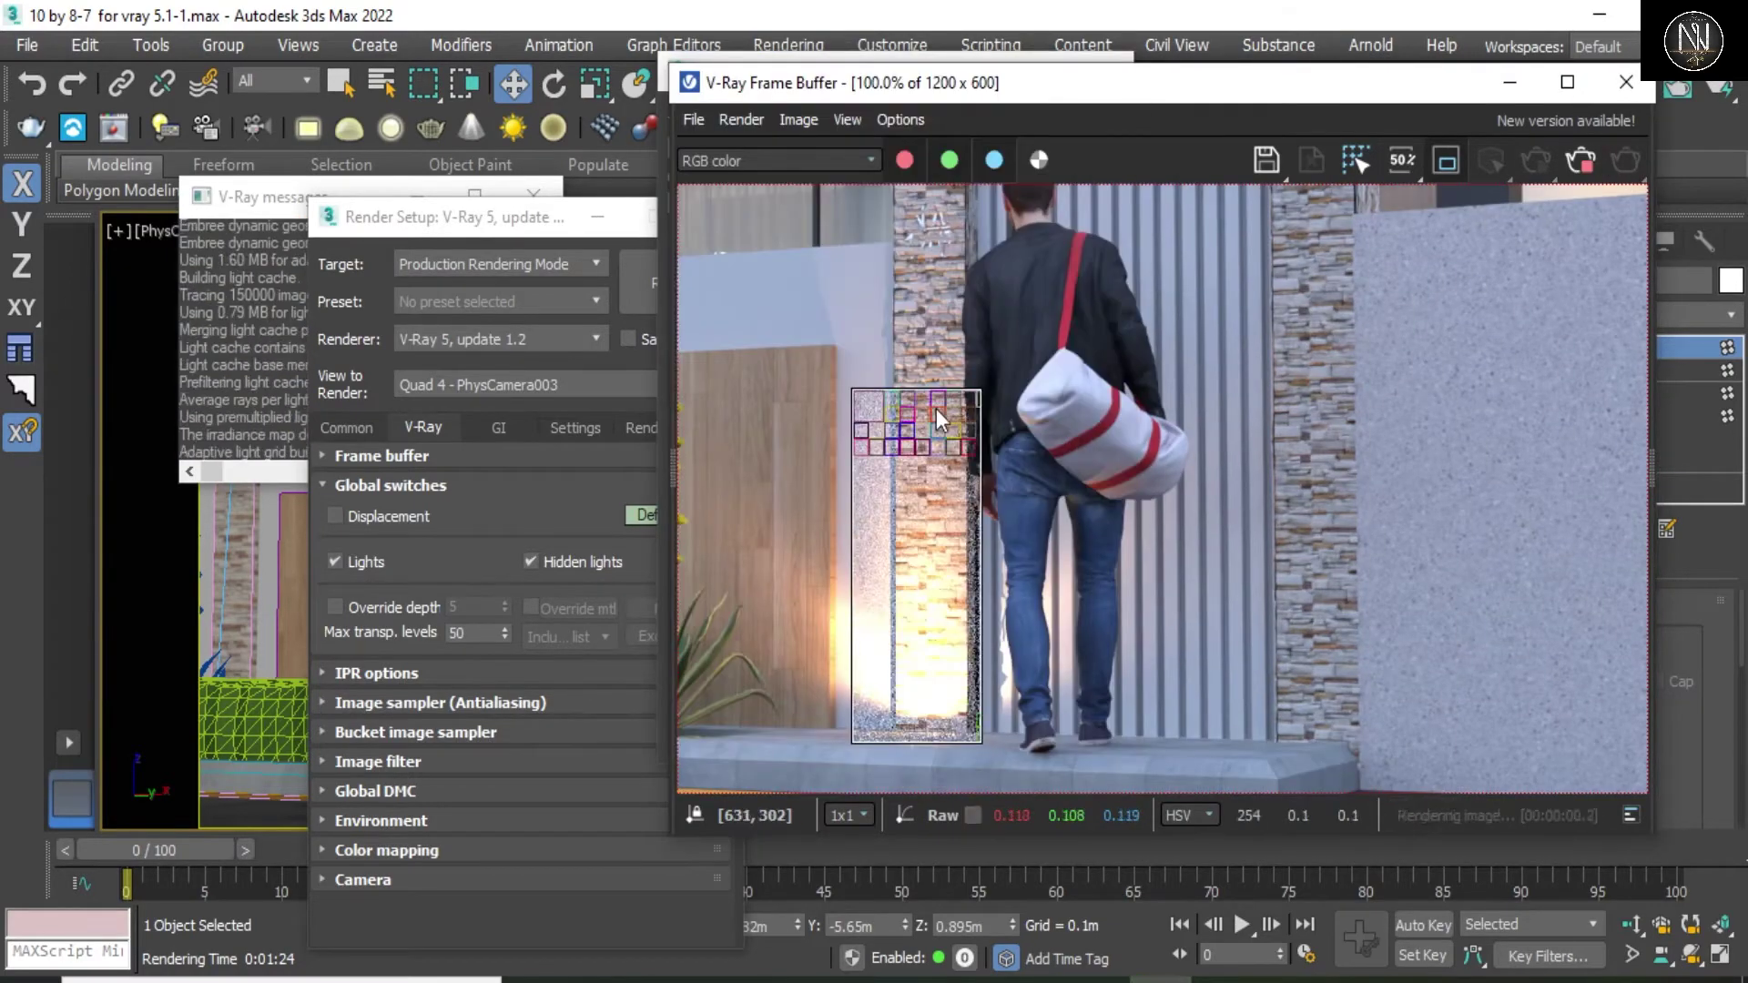
# - Compare the stone cladding inside the re-rendered region with the cladding above it
pyautogui.moveTo(939, 389); pyautogui.dragTo(983, 434, button='middle')
pyautogui.scroll(1, 983, 434)
pyautogui.scroll(-1, 984, 435)
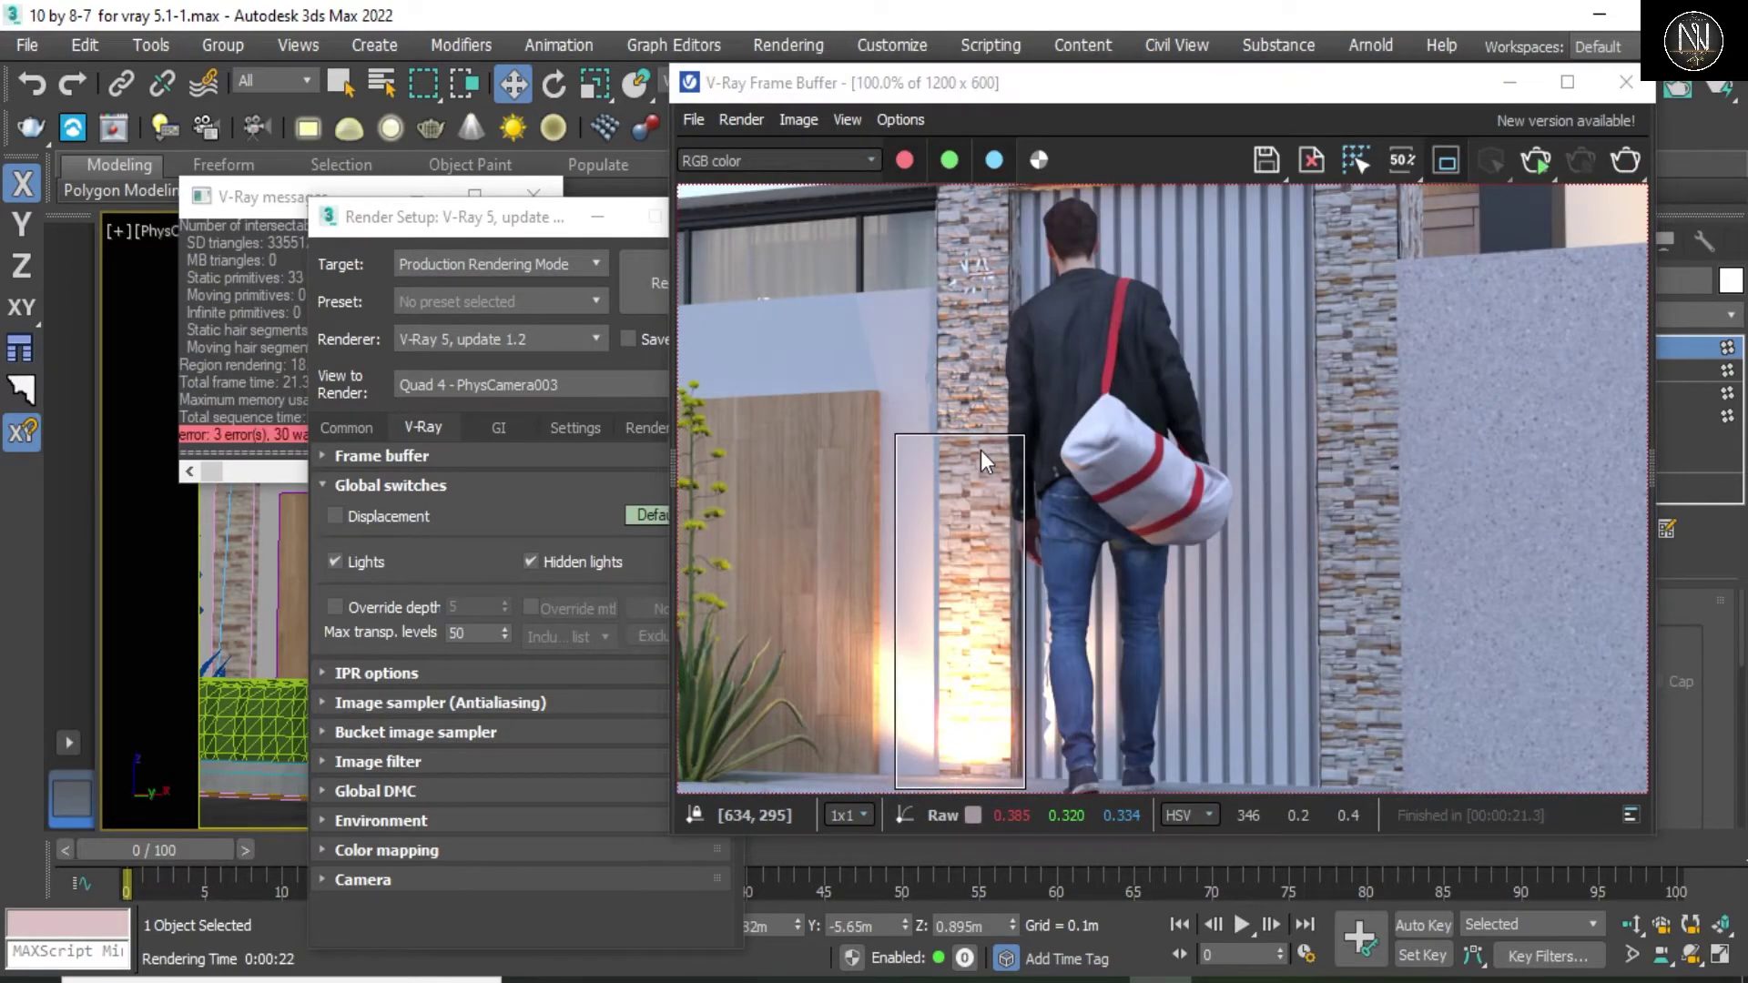
pyautogui.scroll(1, 980, 464)
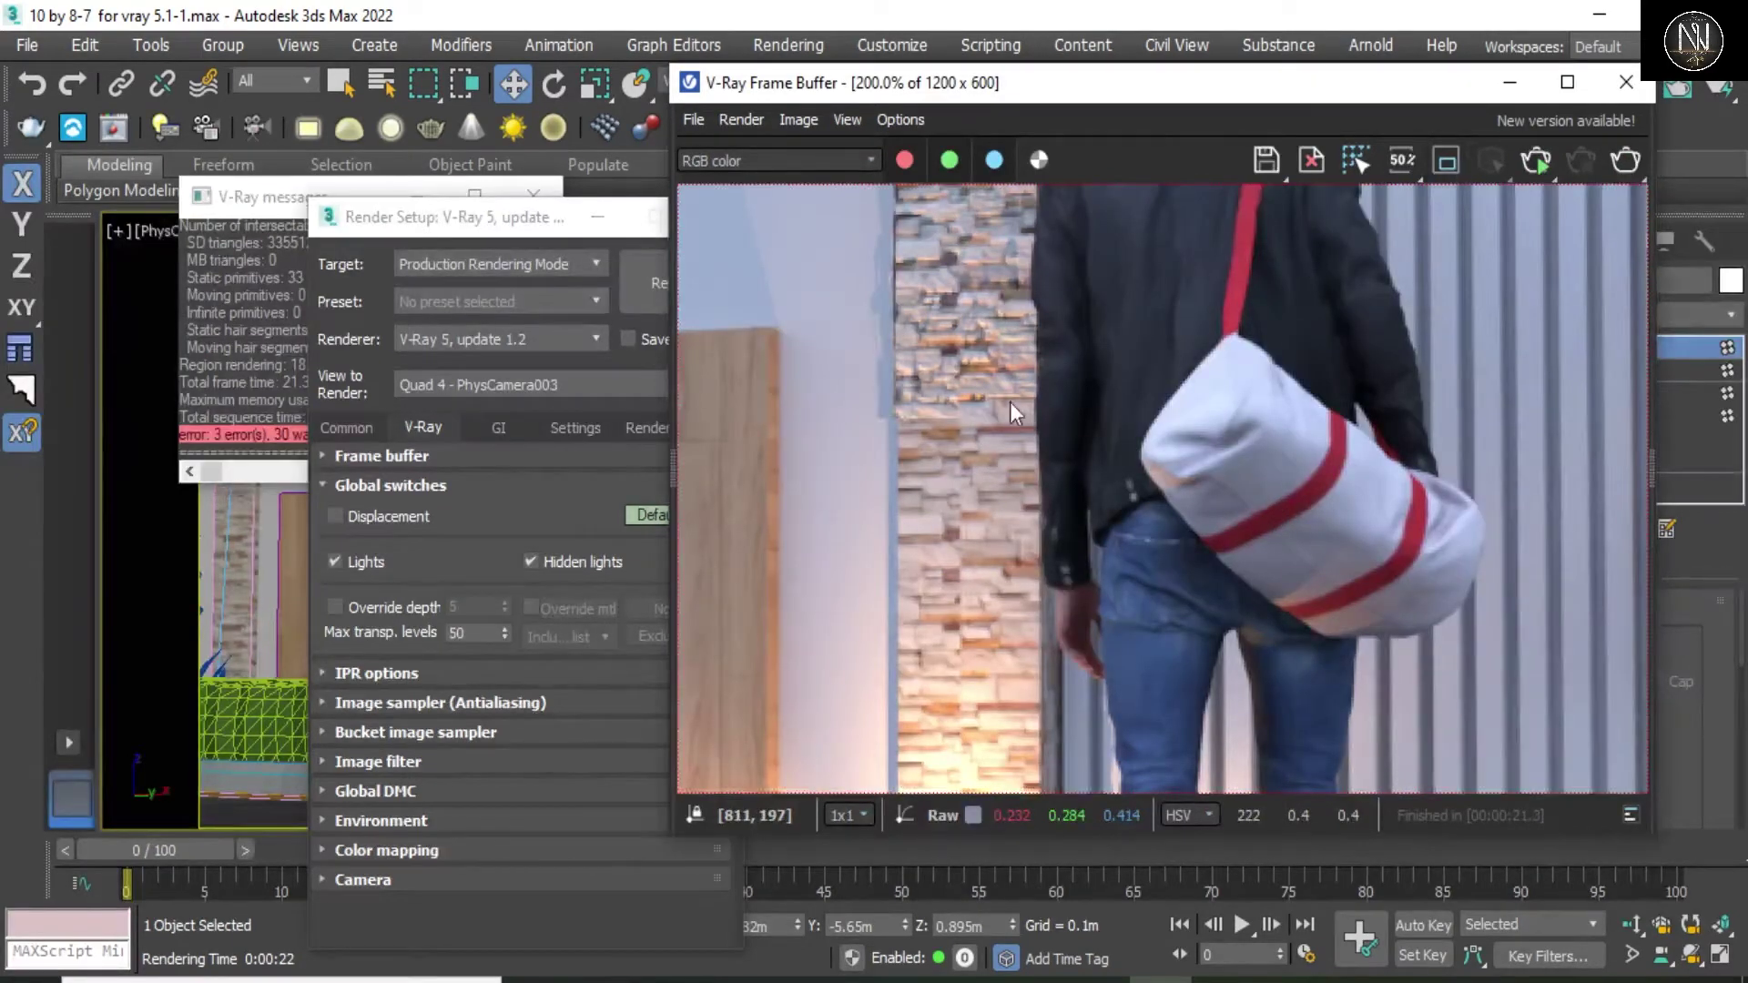
pyautogui.scroll(1, 986, 448)
pyautogui.moveTo(908, 546); pyautogui.dragTo(918, 845, button='middle')
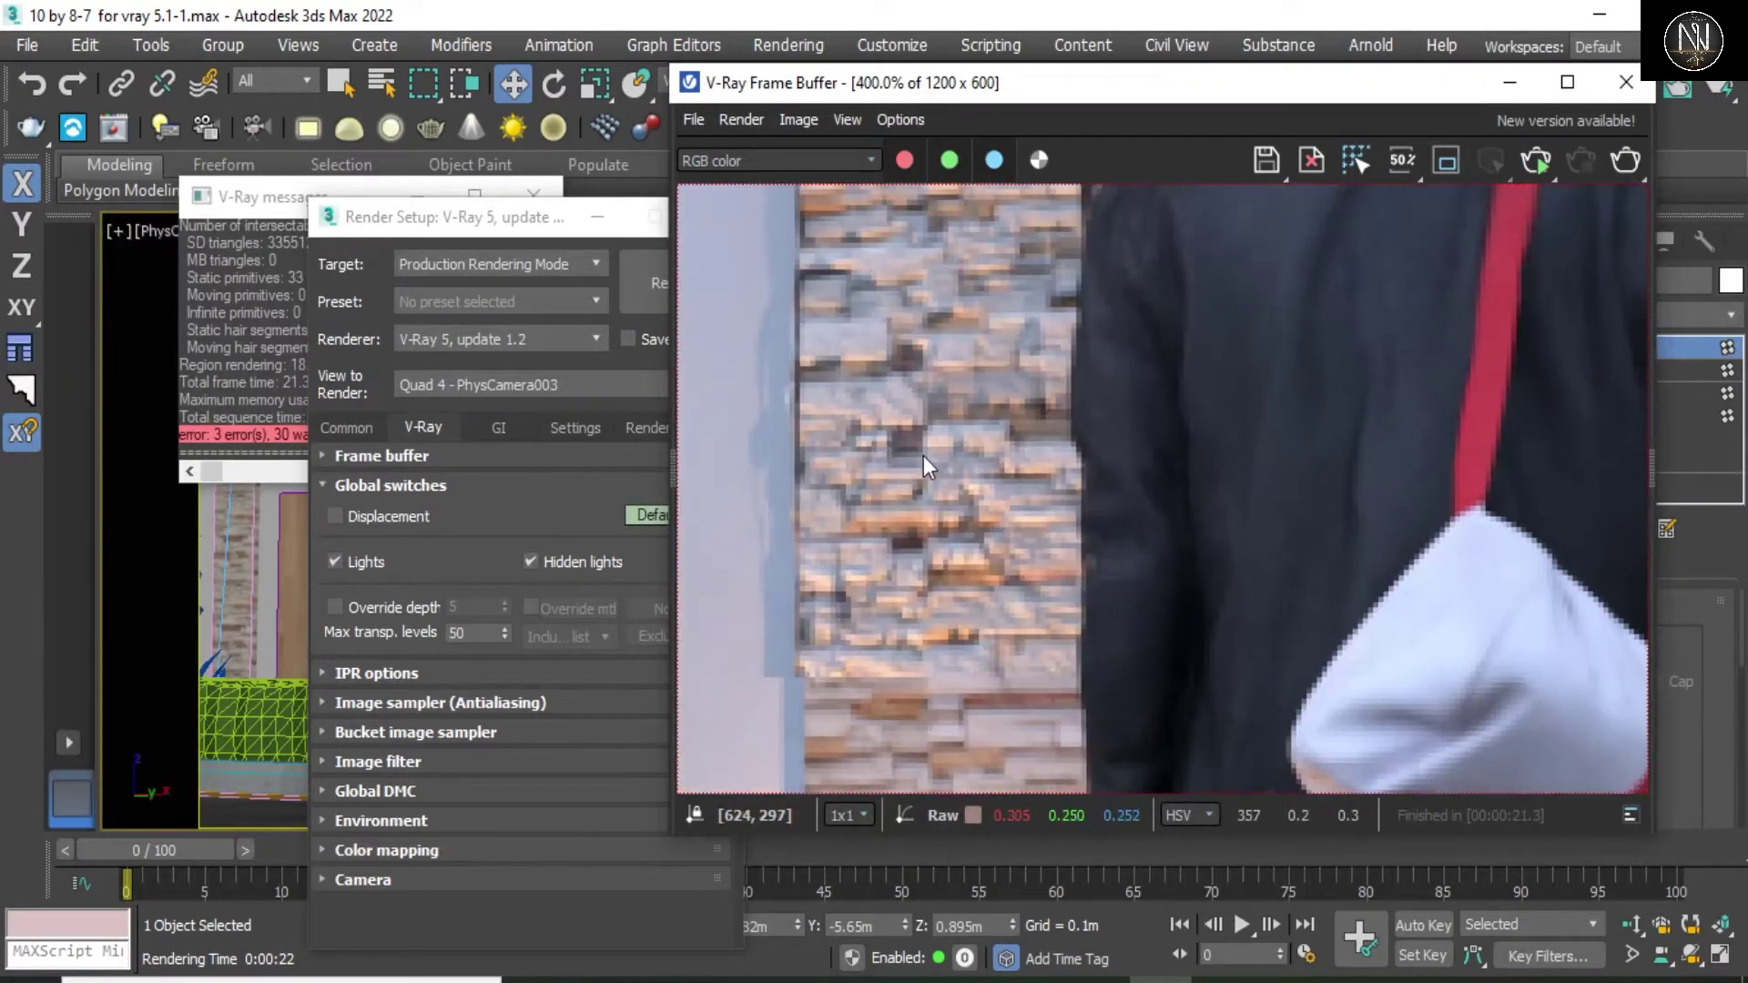
pyautogui.scroll(-1, 905, 455)
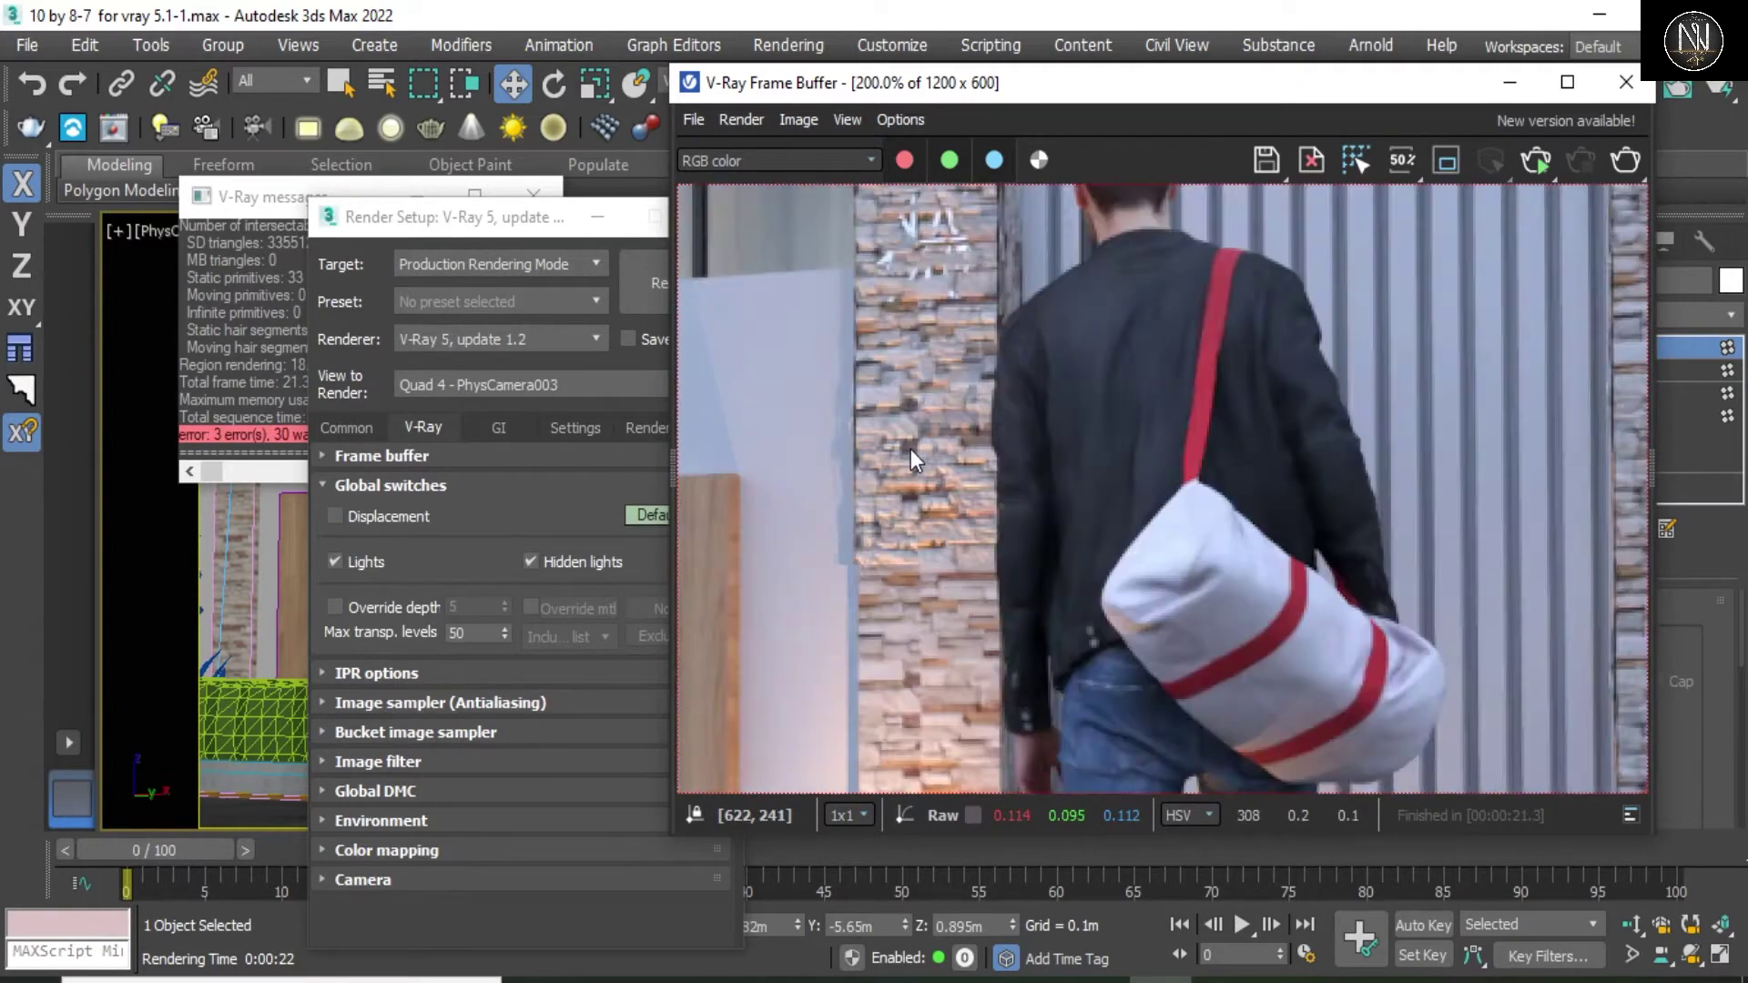
pyautogui.scroll(-1, 852, 505)
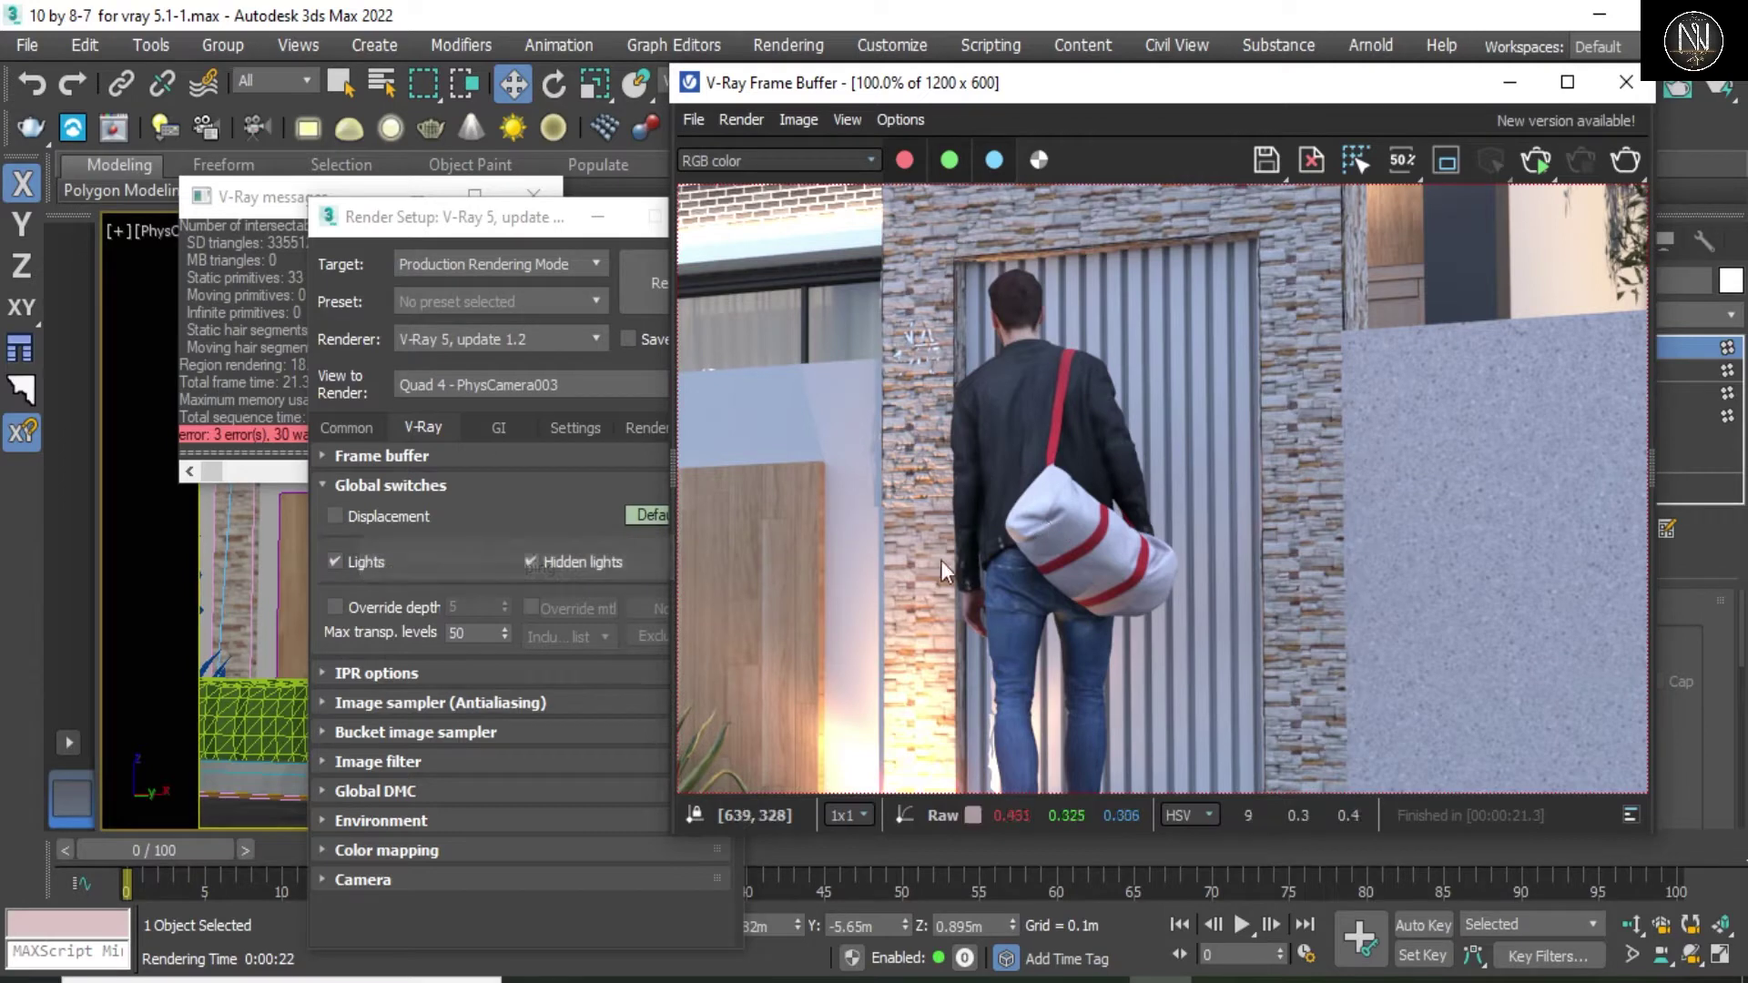
pyautogui.scroll(1, 914, 548)
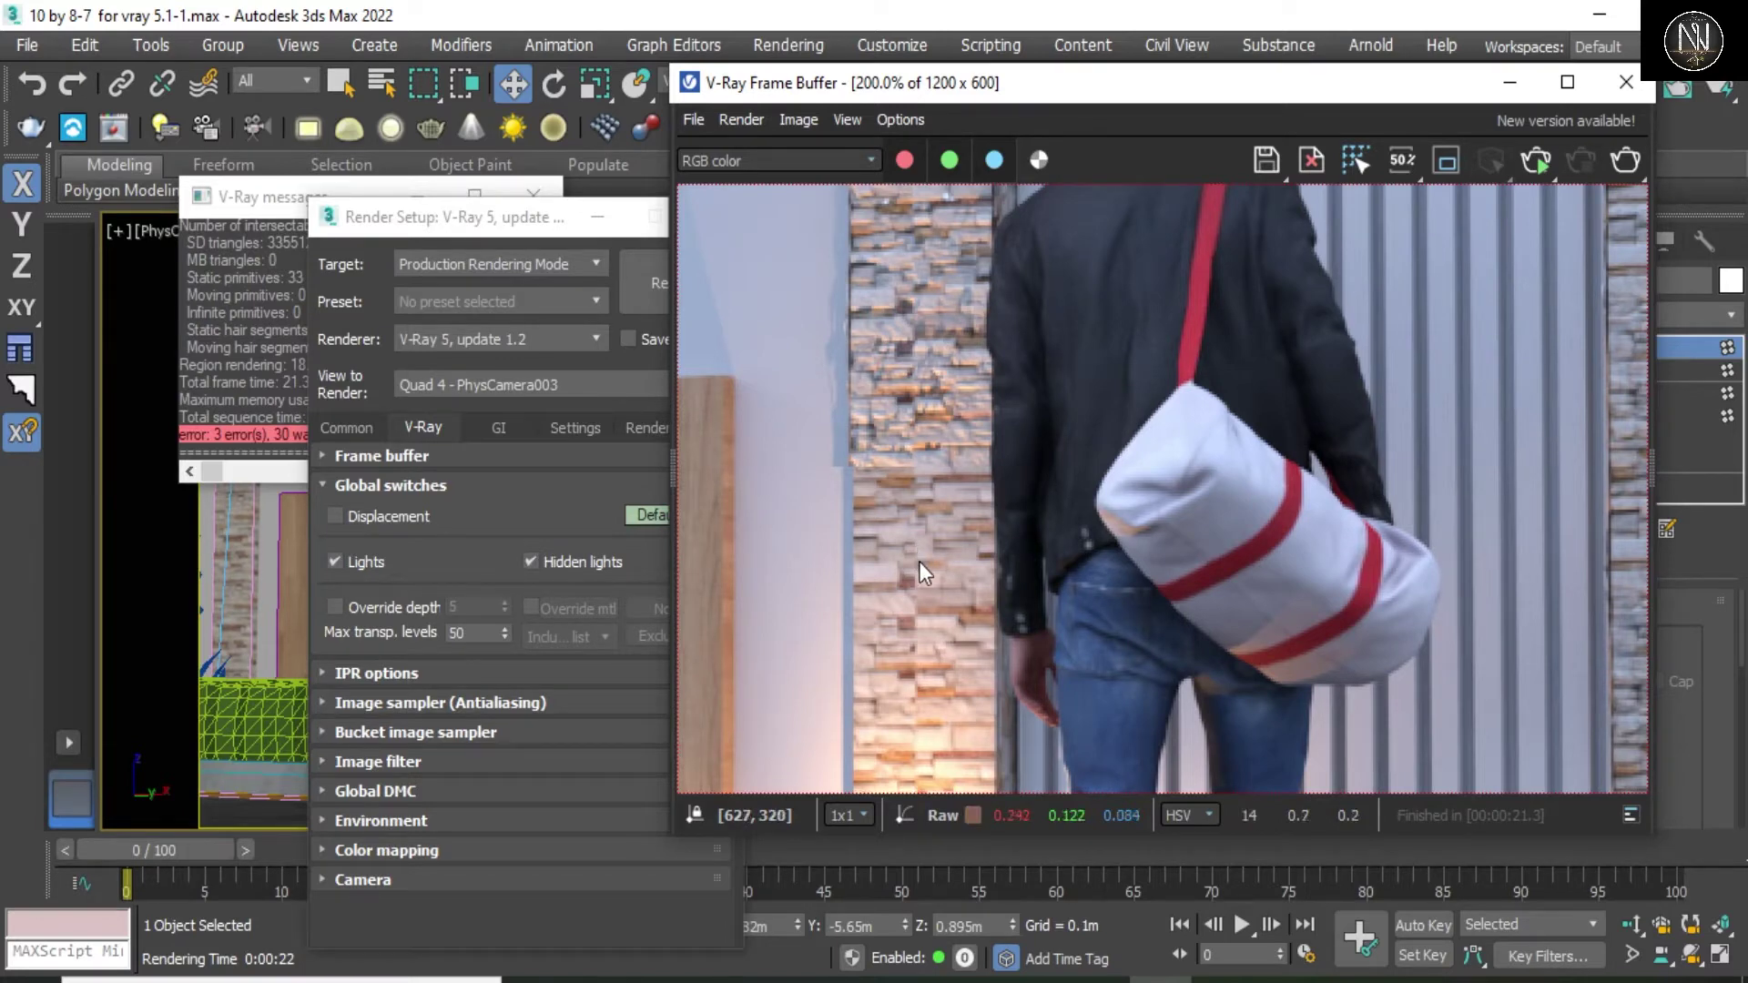
# - Turn off Lights and Hidden lights in Global switches and render the full camera view
pyautogui.click(485, 224)
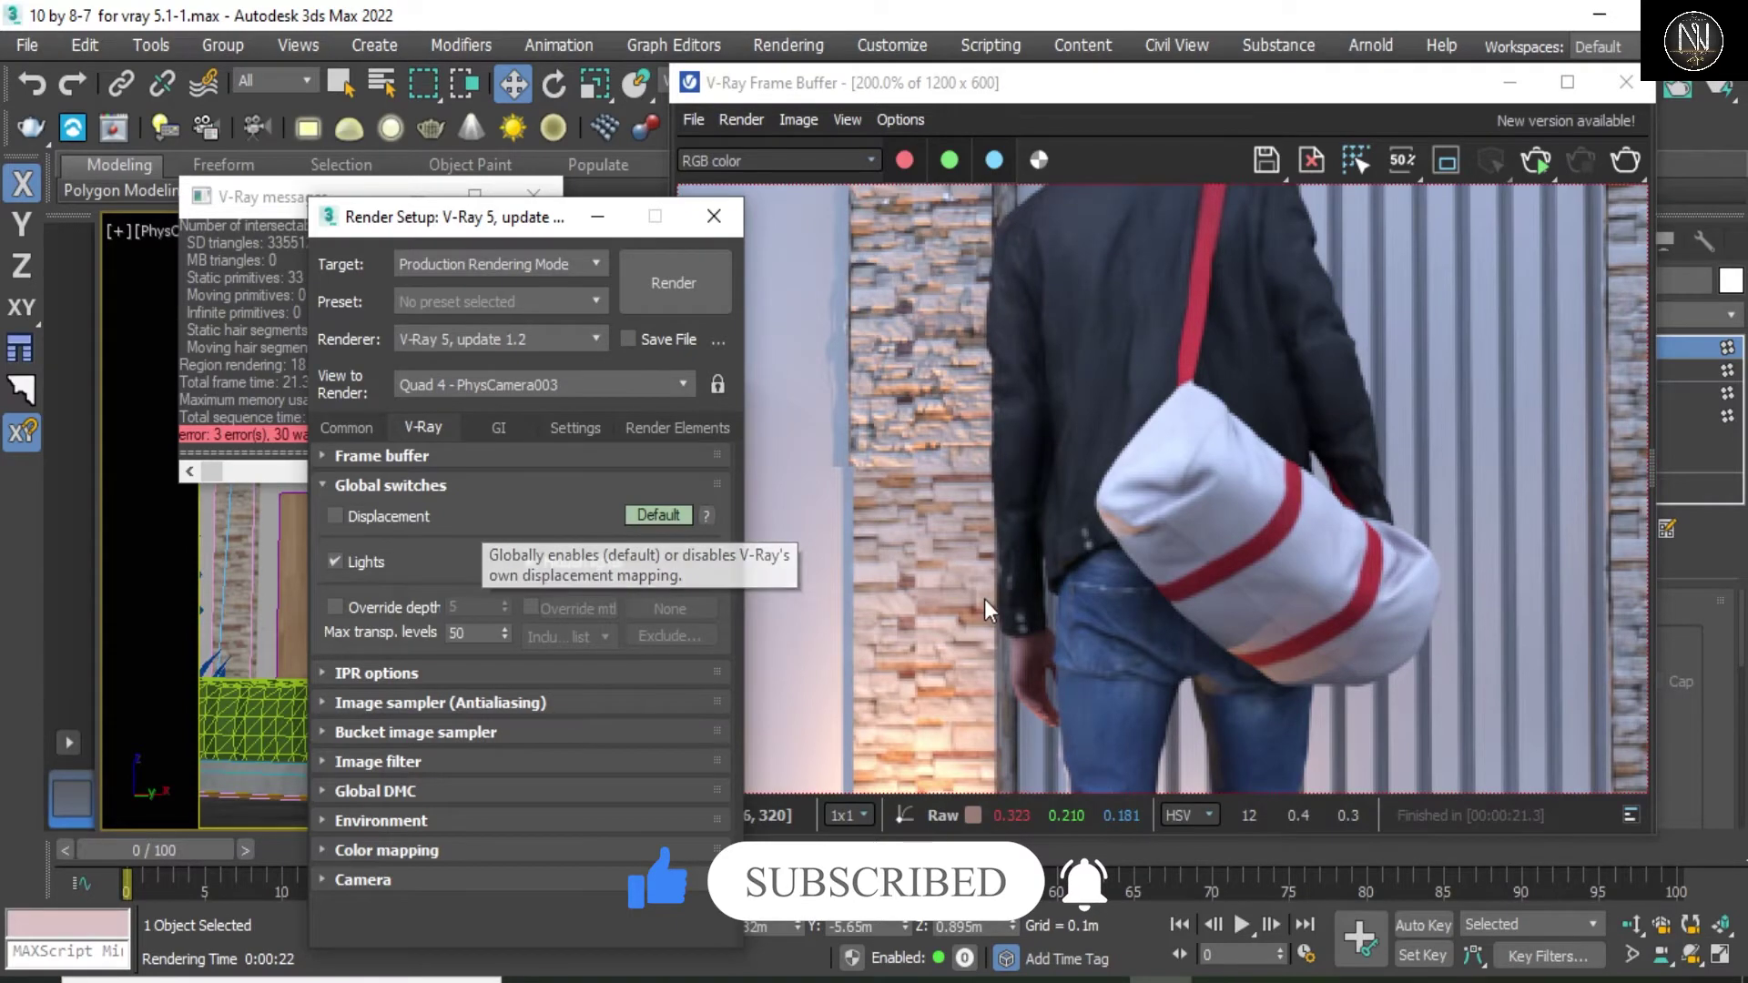
pyautogui.scroll(-3, 985, 599)
pyautogui.scroll(2, 1155, 592)
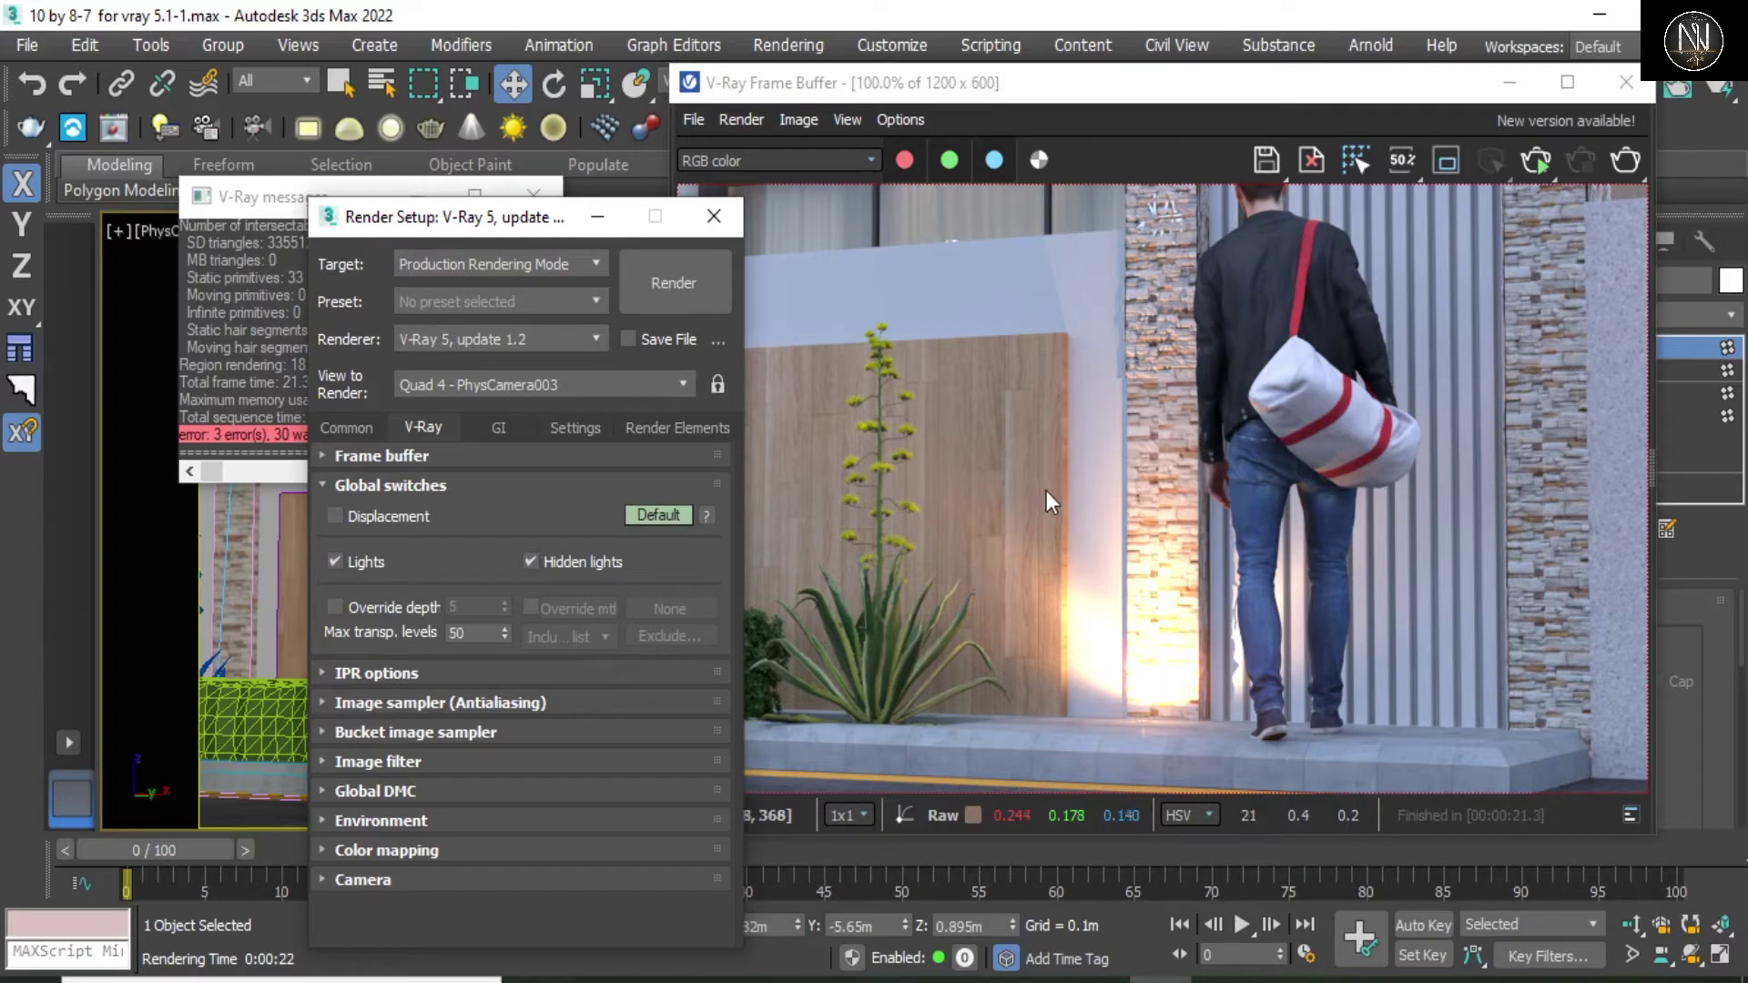
pyautogui.scroll(-1, 1047, 496)
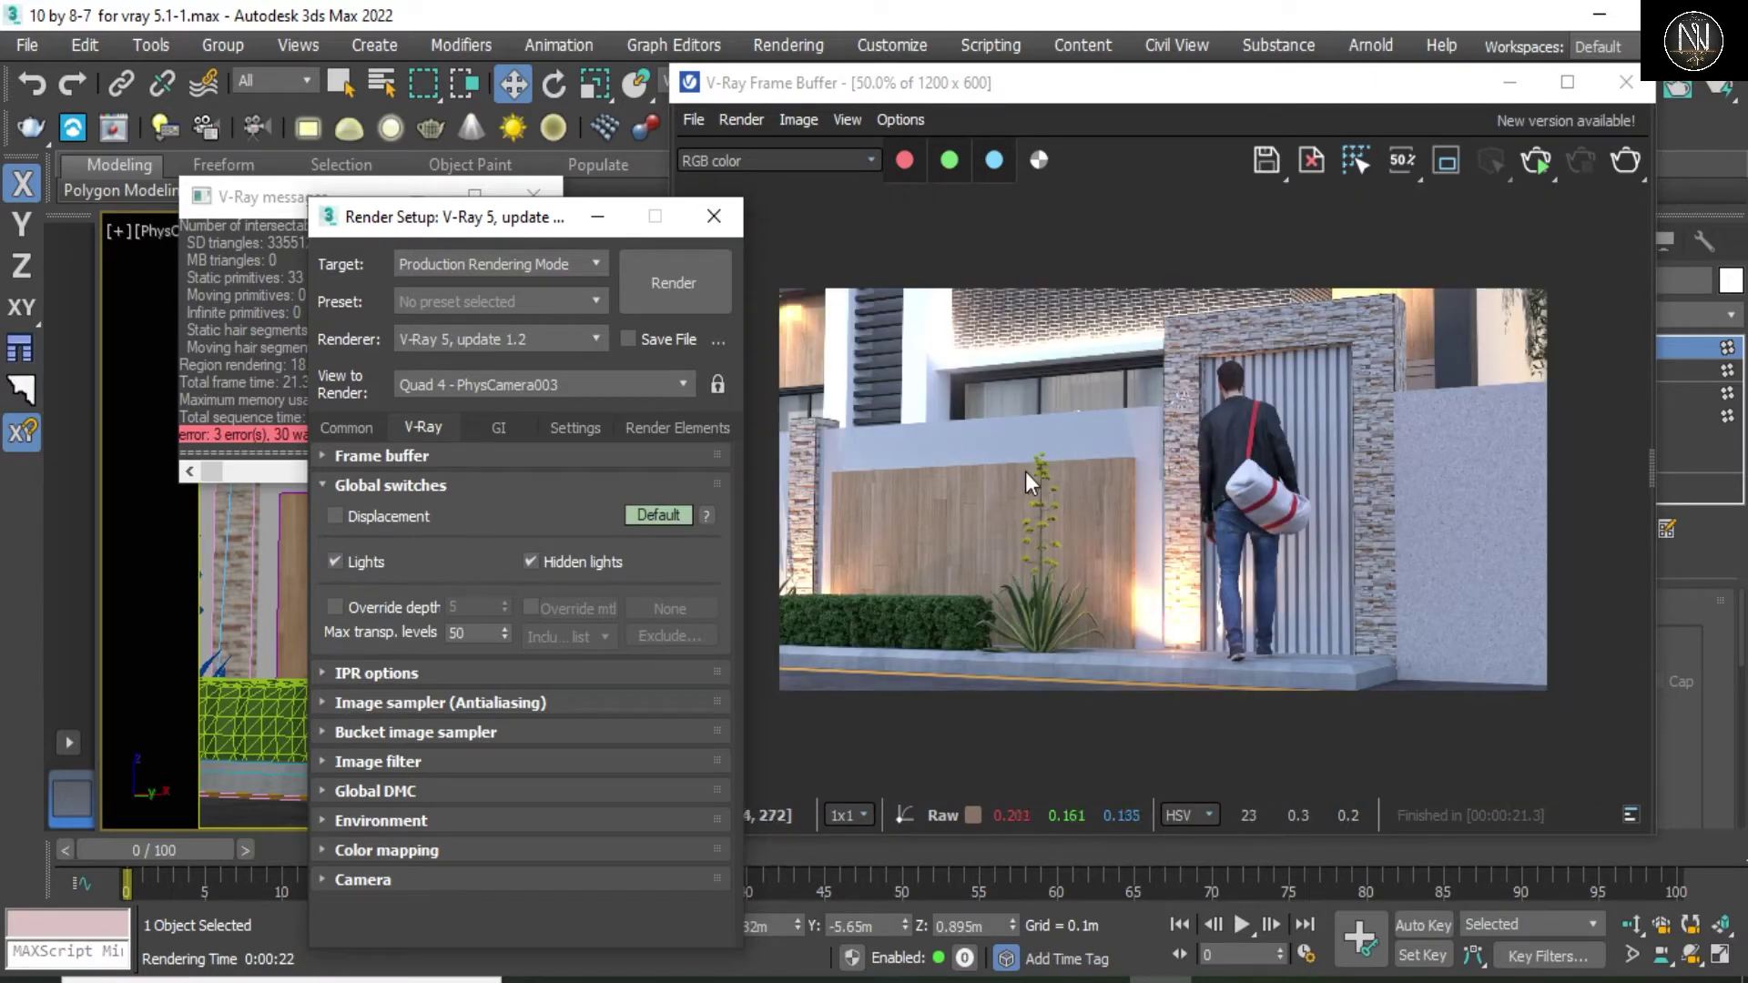
pyautogui.scroll(1, 1031, 468)
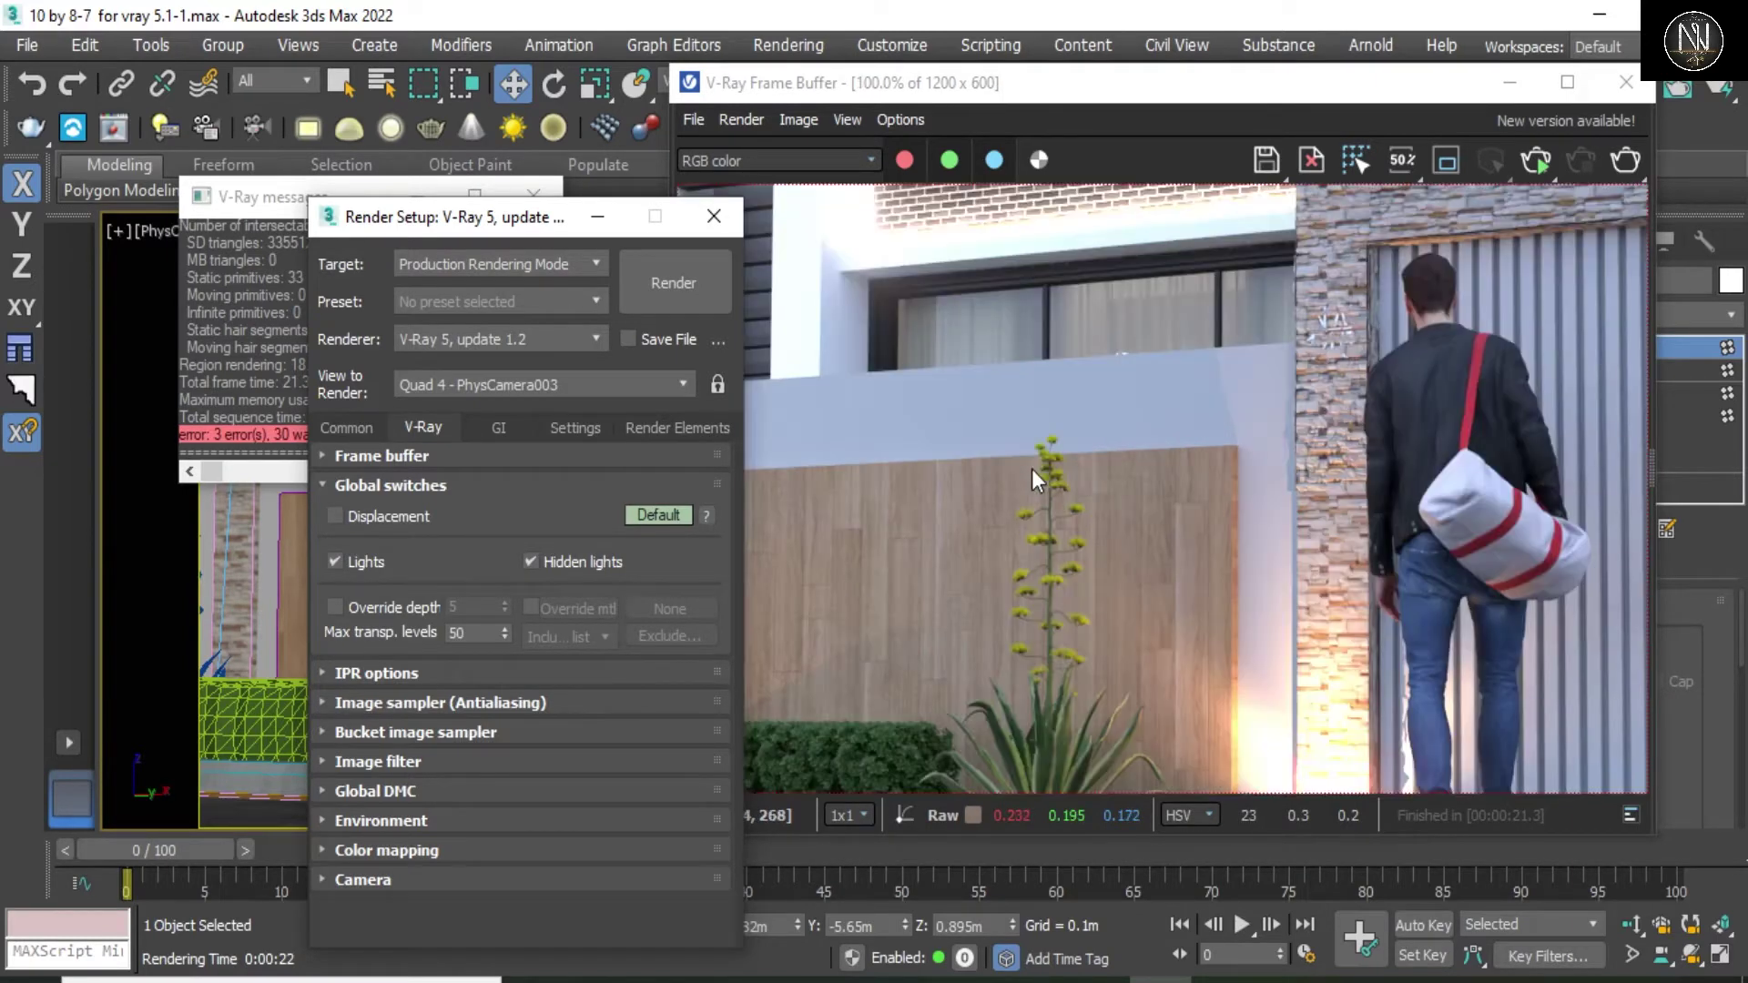
pyautogui.scroll(-1, 1144, 495)
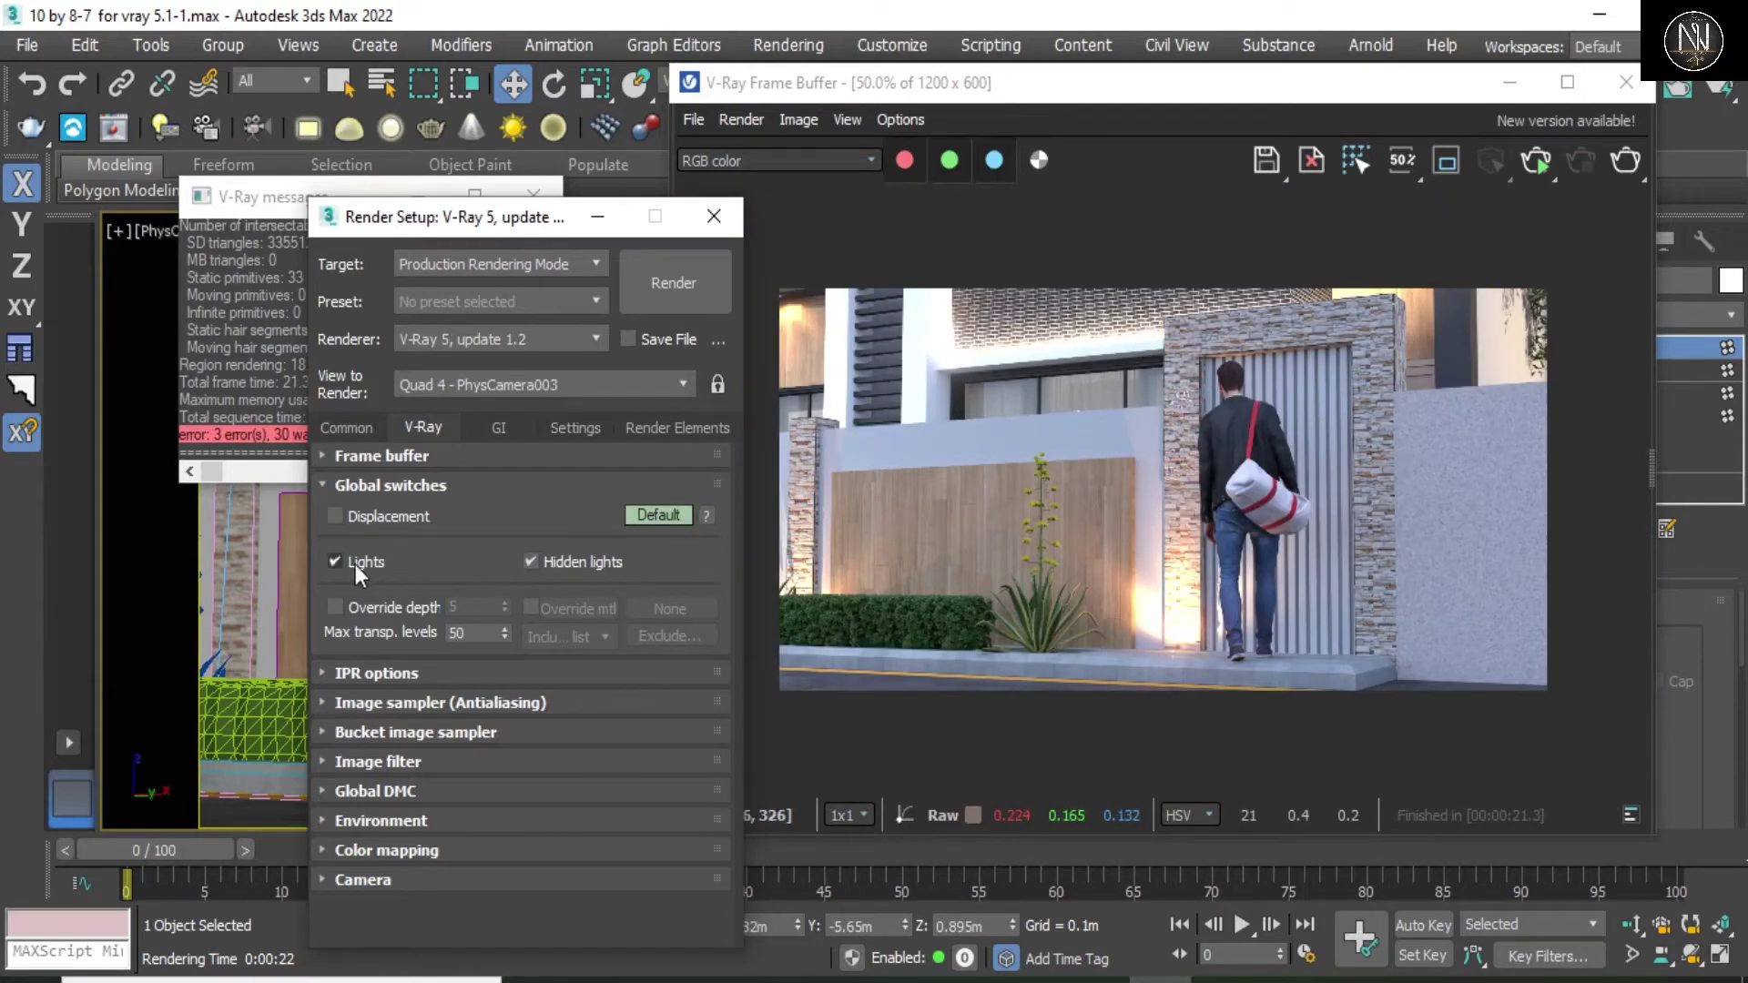
pyautogui.click(532, 561)
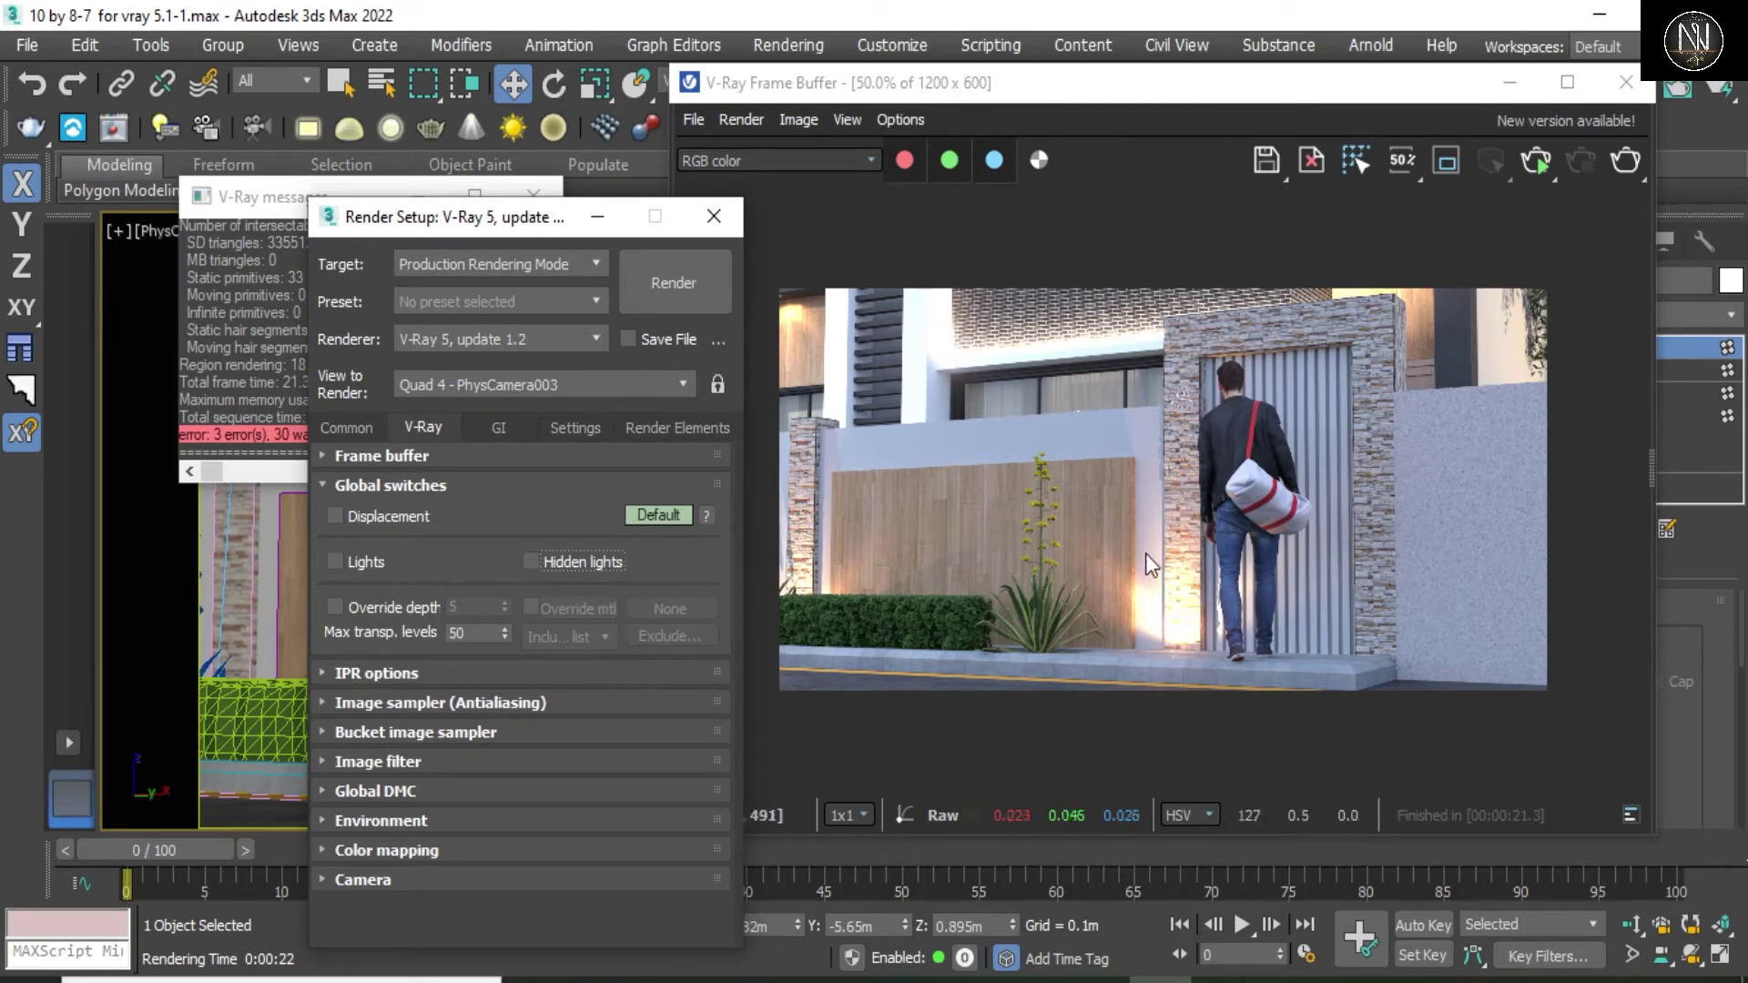
pyautogui.click(1623, 164)
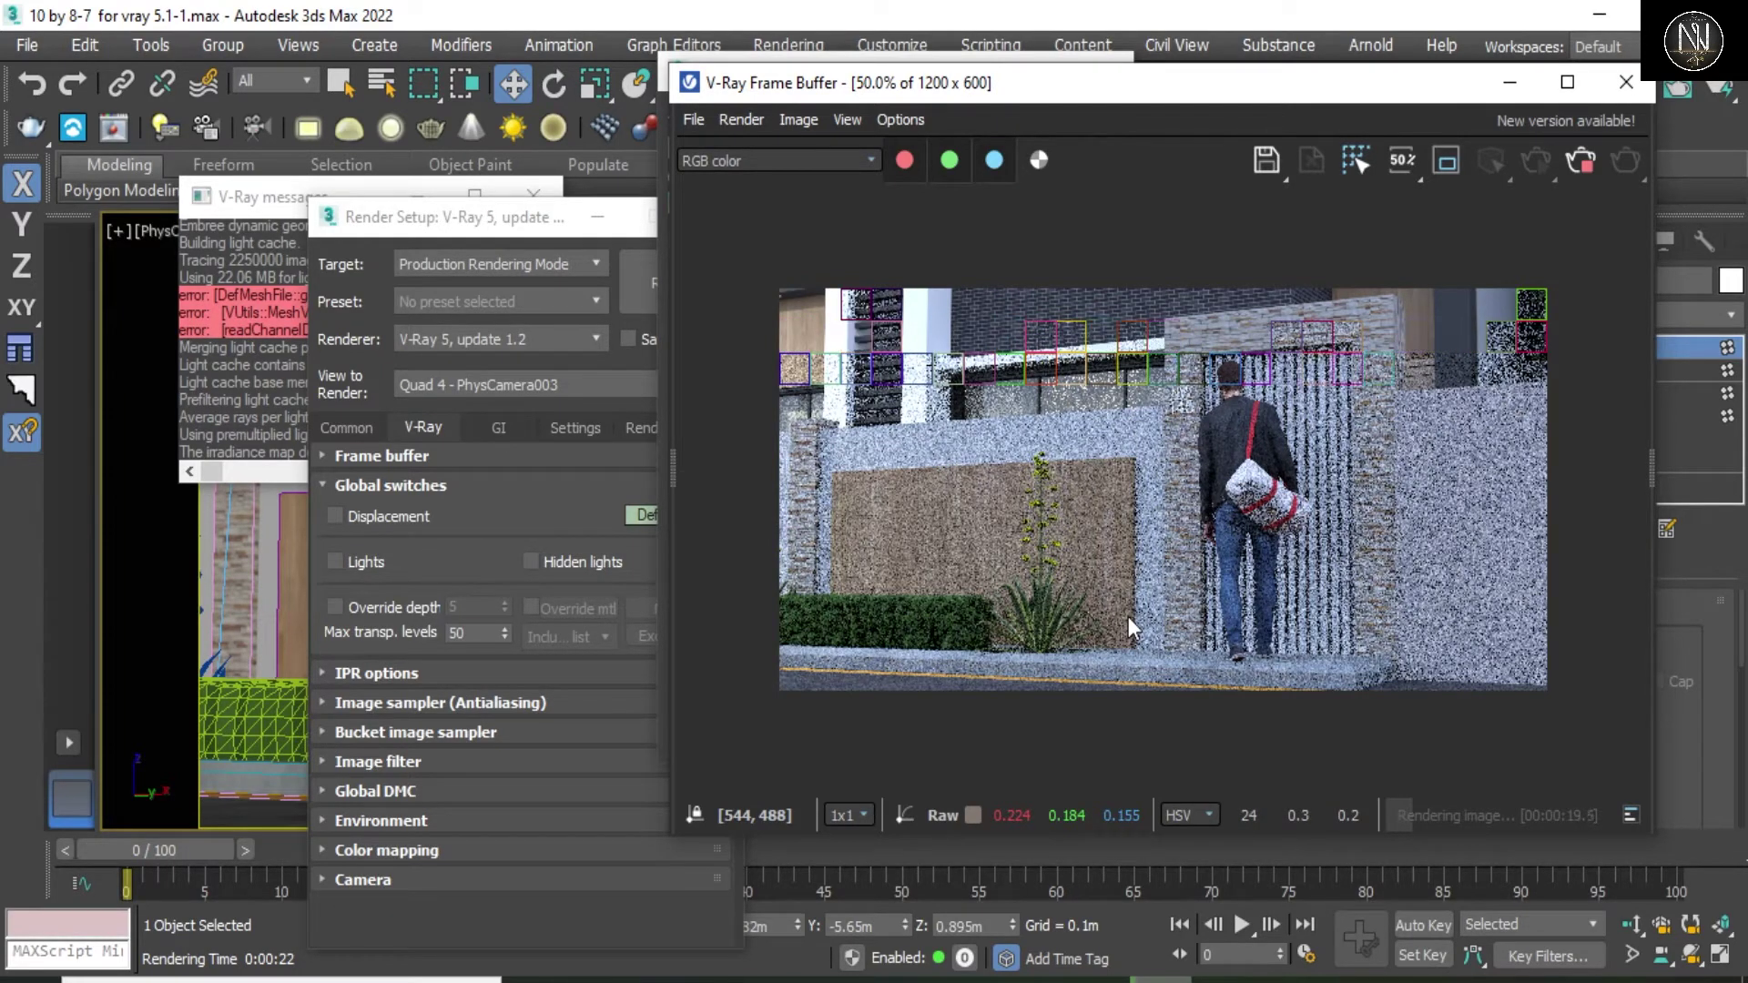
# - Stop the render without lights and load the earlier lit render from the frame buffer history
pyautogui.scroll(2, 1215, 343)
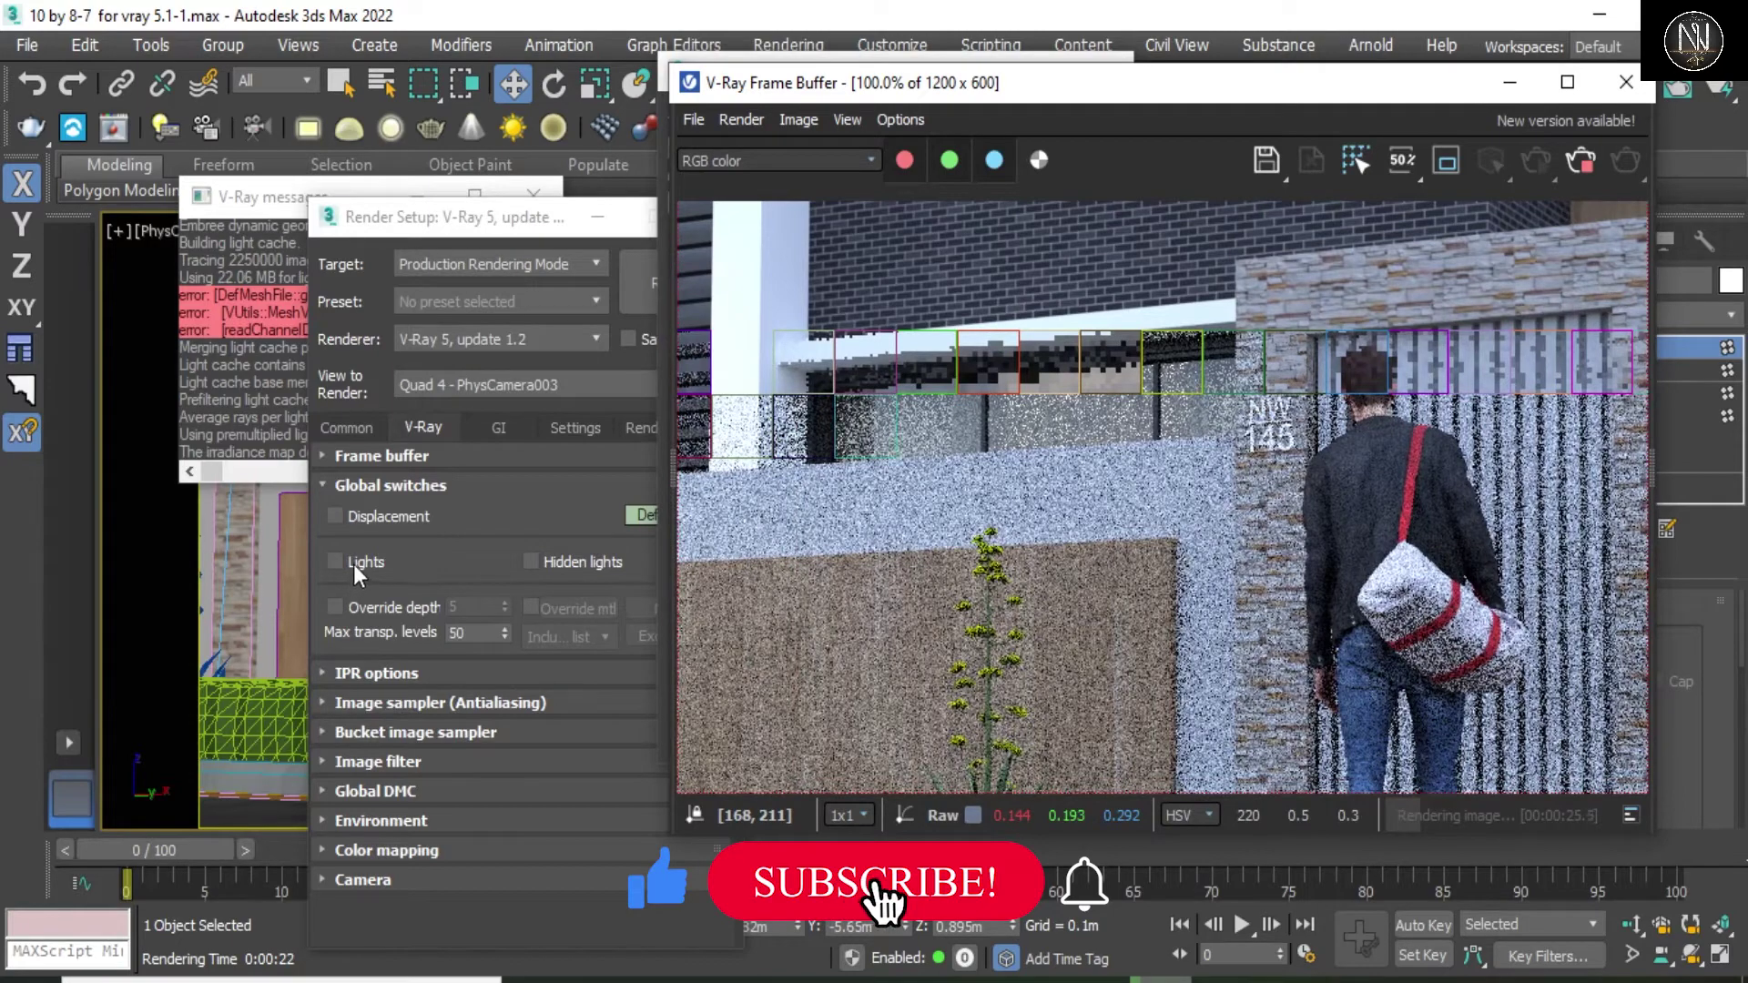
pyautogui.scroll(-1, 1268, 548)
pyautogui.scroll(1, 1214, 596)
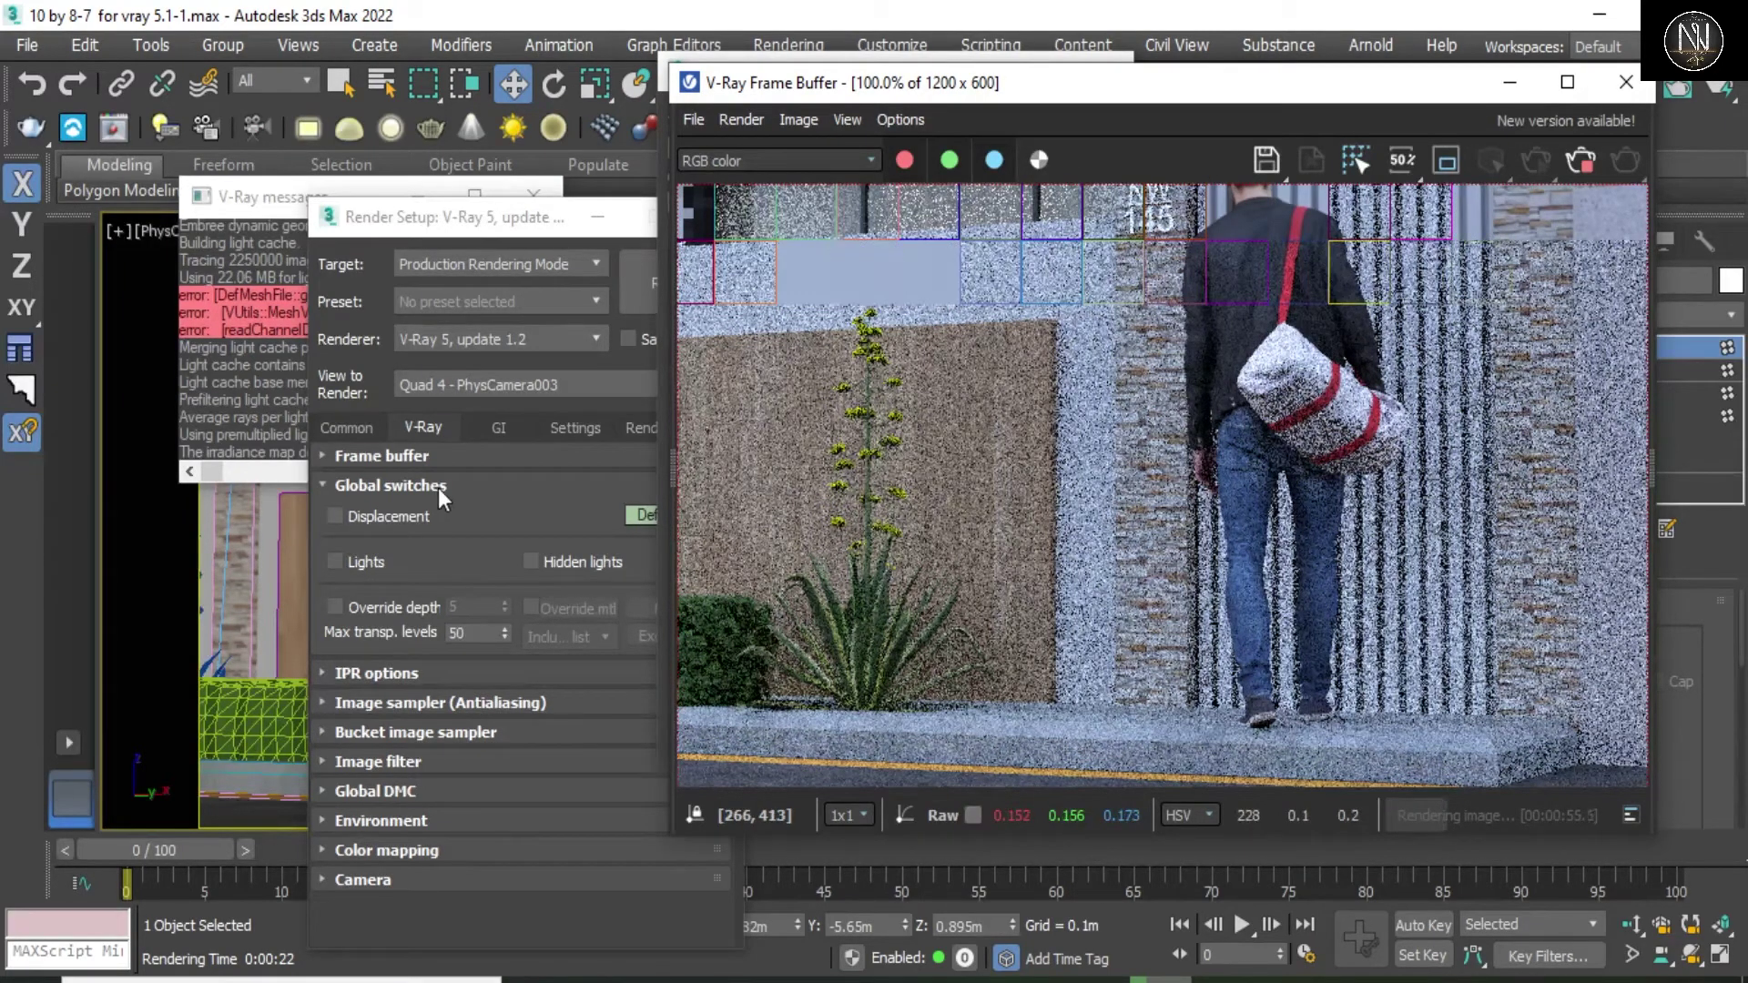
pyautogui.click(480, 498)
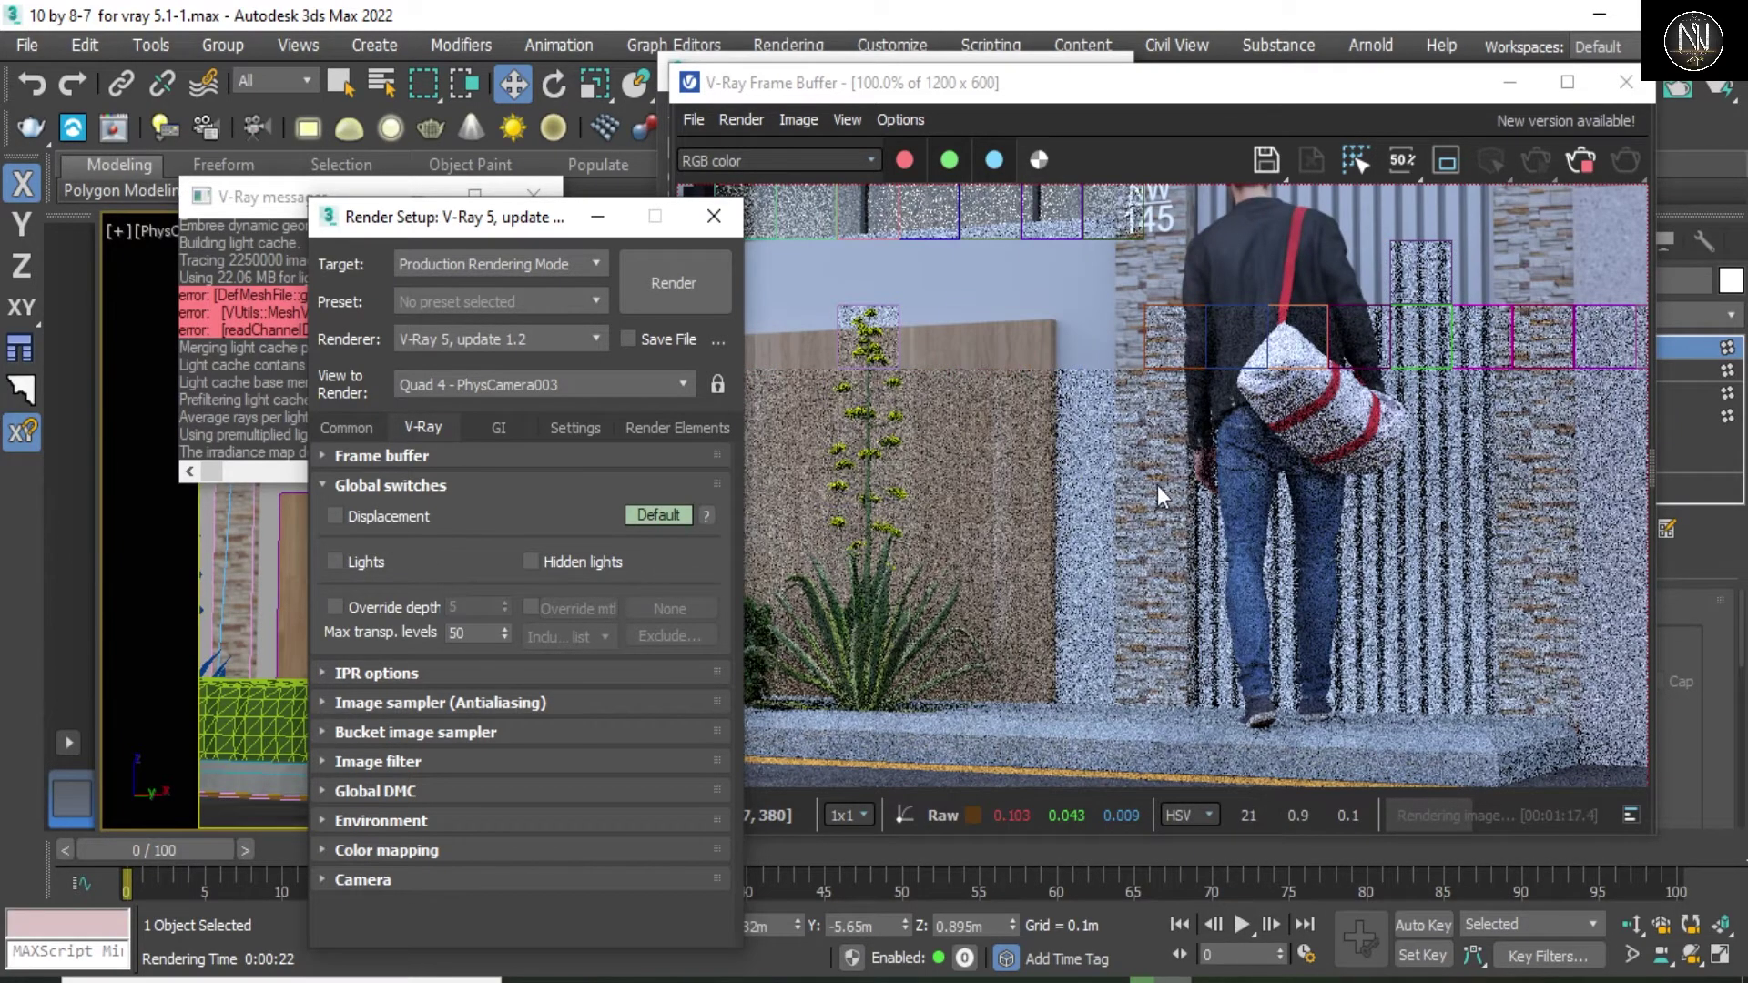
pyautogui.scroll(-2, 1156, 461)
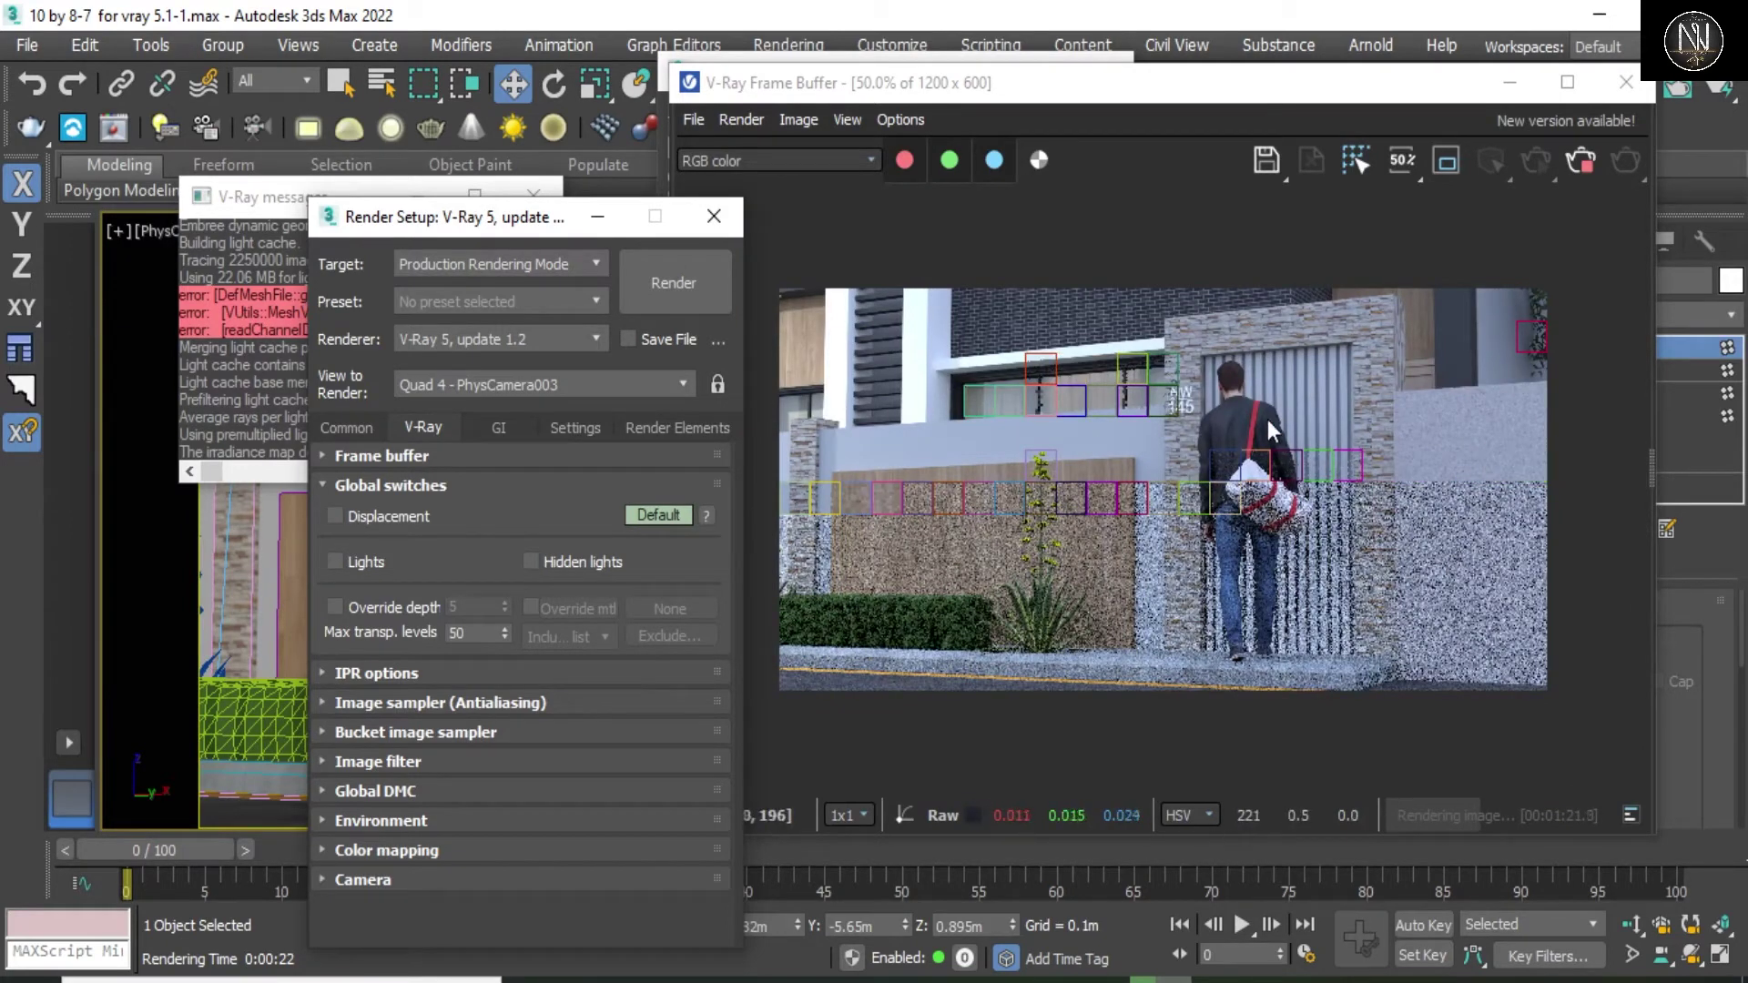
pyautogui.click(1581, 161)
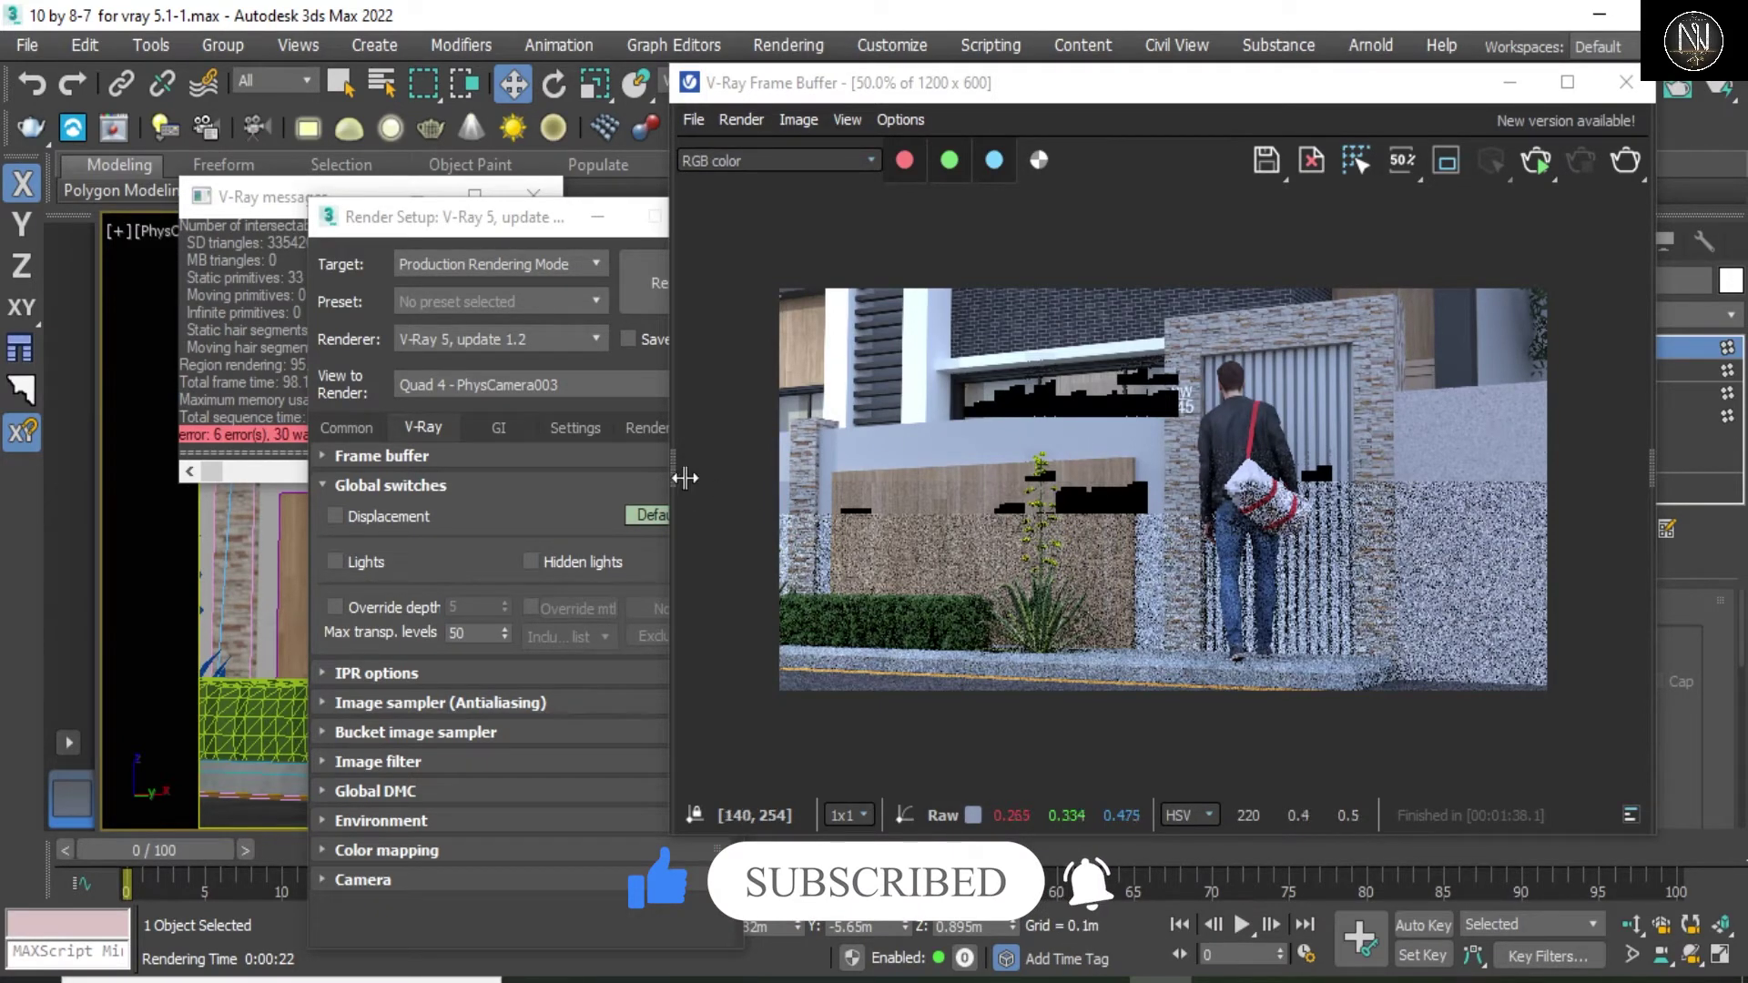
pyautogui.moveTo(771, 475); pyautogui.dragTo(863, 480)
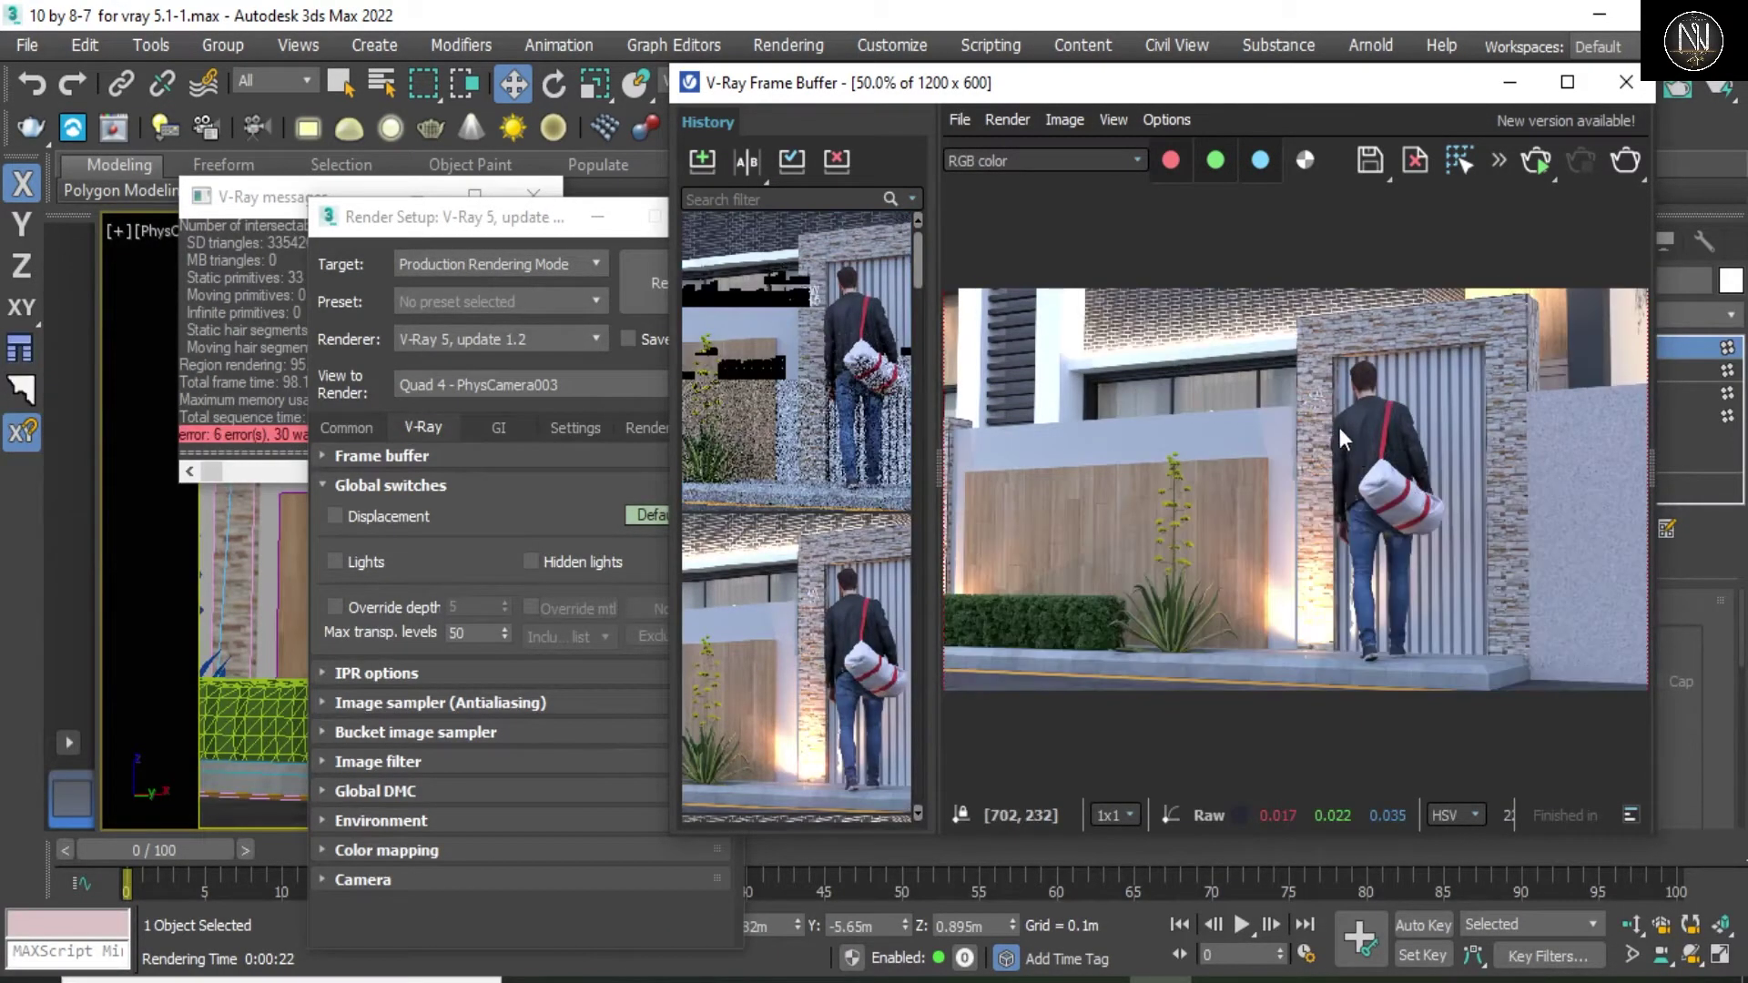
# - Enable Override mtl in Global switches and assign a VRayMtl as the override material
pyautogui.click(516, 219)
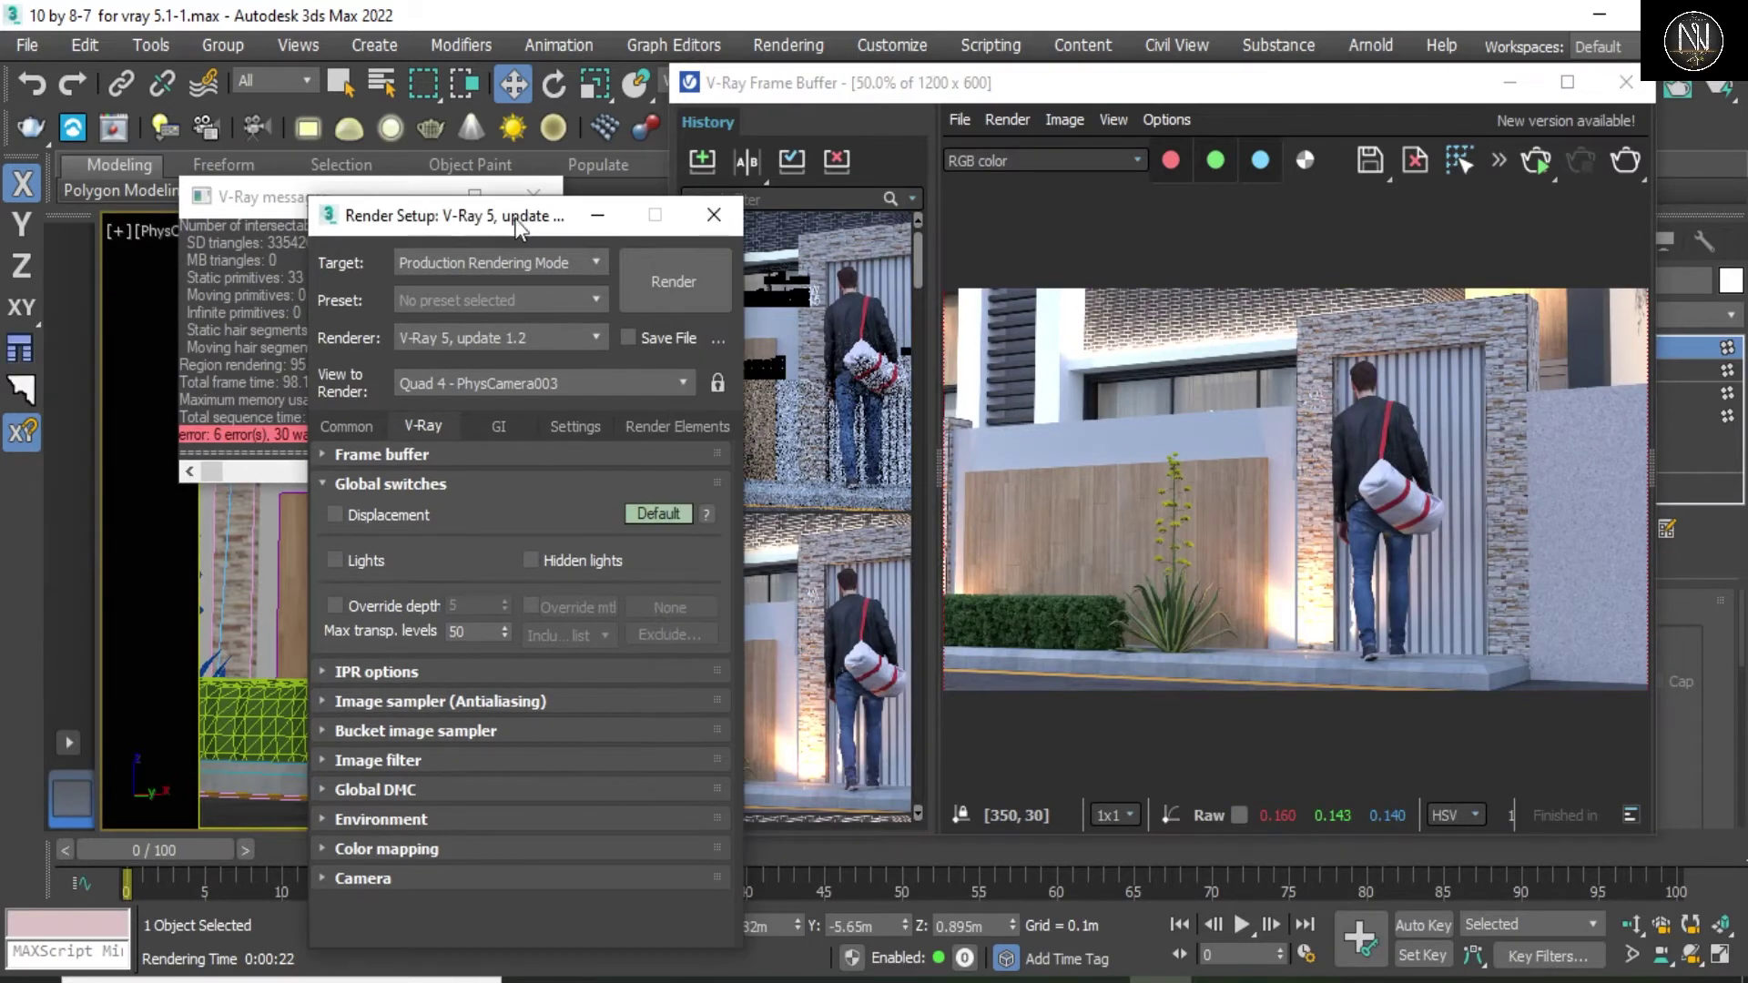
pyautogui.click(529, 606)
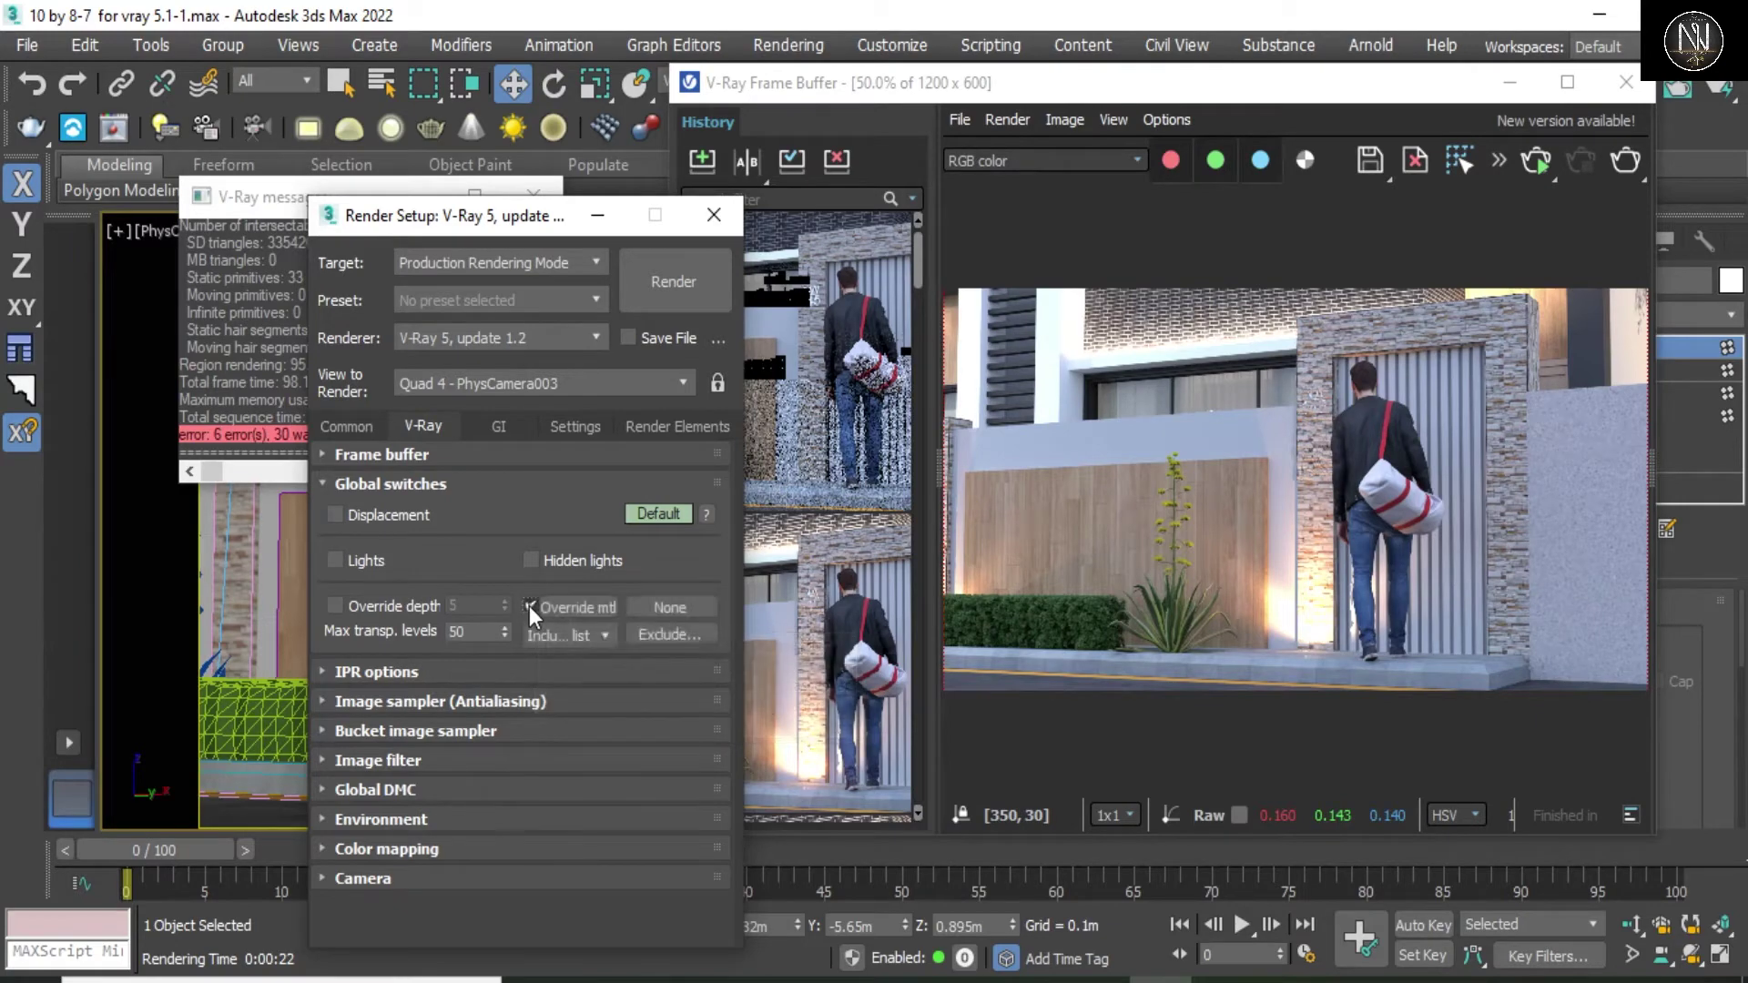
pyautogui.click(657, 605)
pyautogui.scroll(-5, 658, 603)
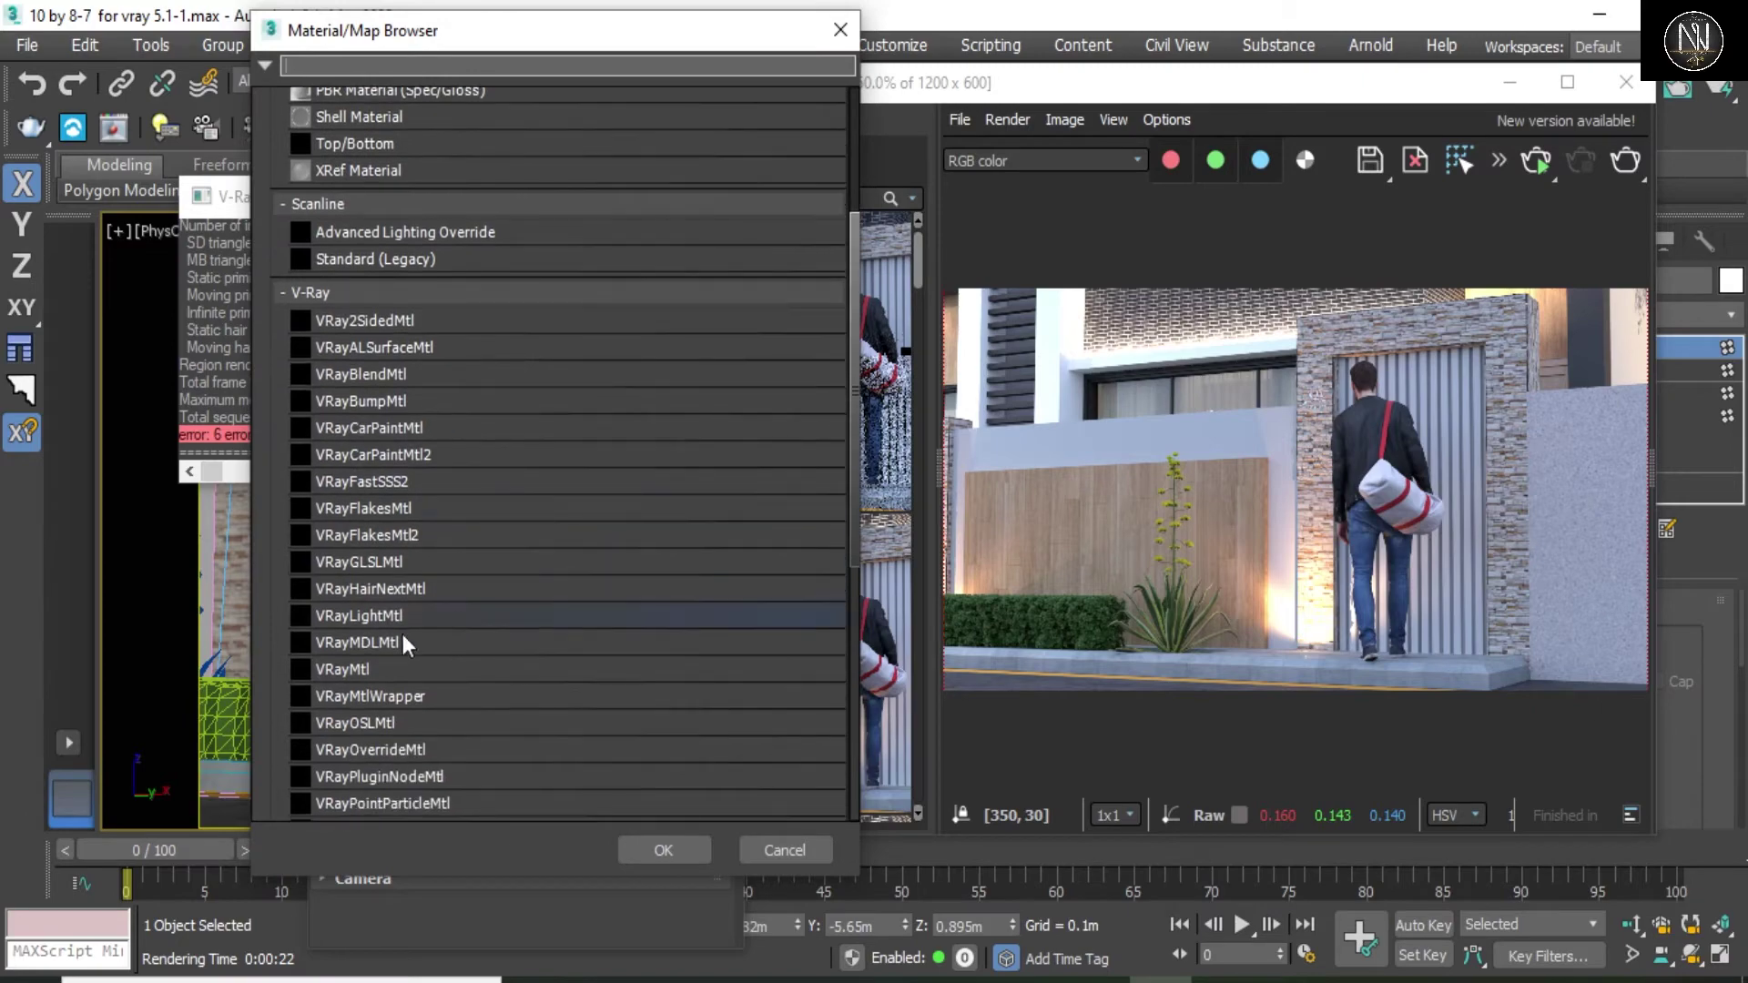
pyautogui.doubleClick(359, 667)
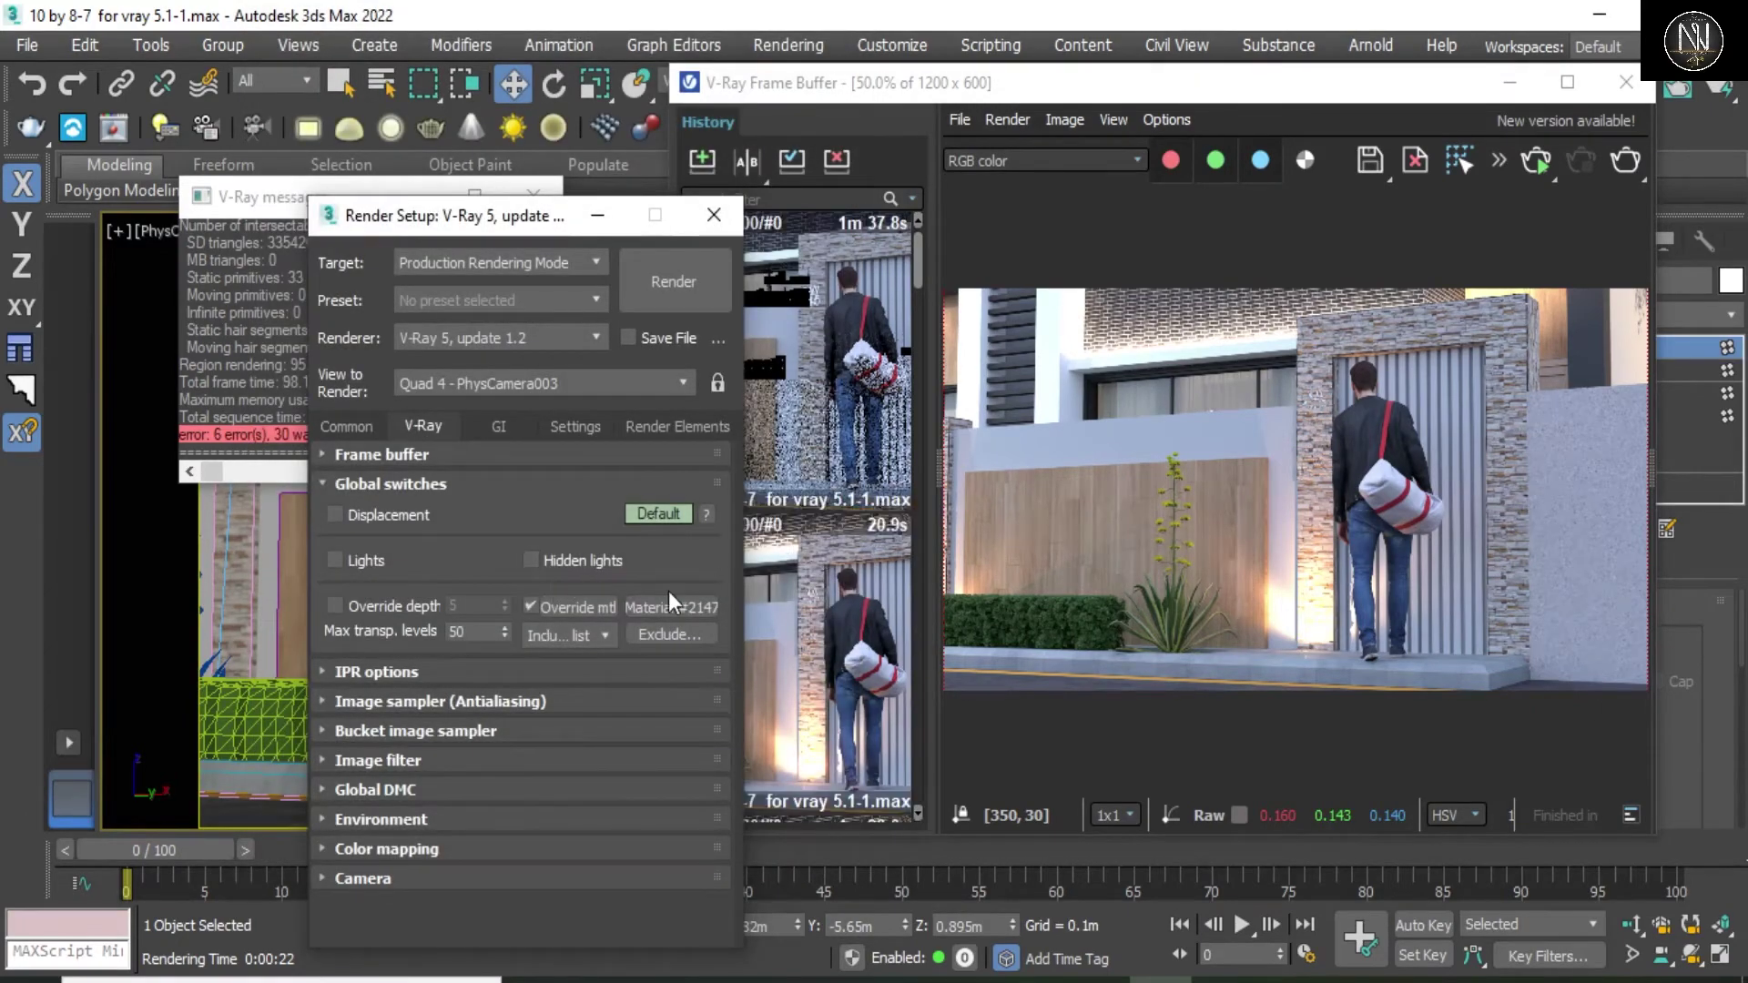
# - Set the override material's diffuse colour to a light blue
pyautogui.click(671, 606)
pyautogui.click(1153, 496)
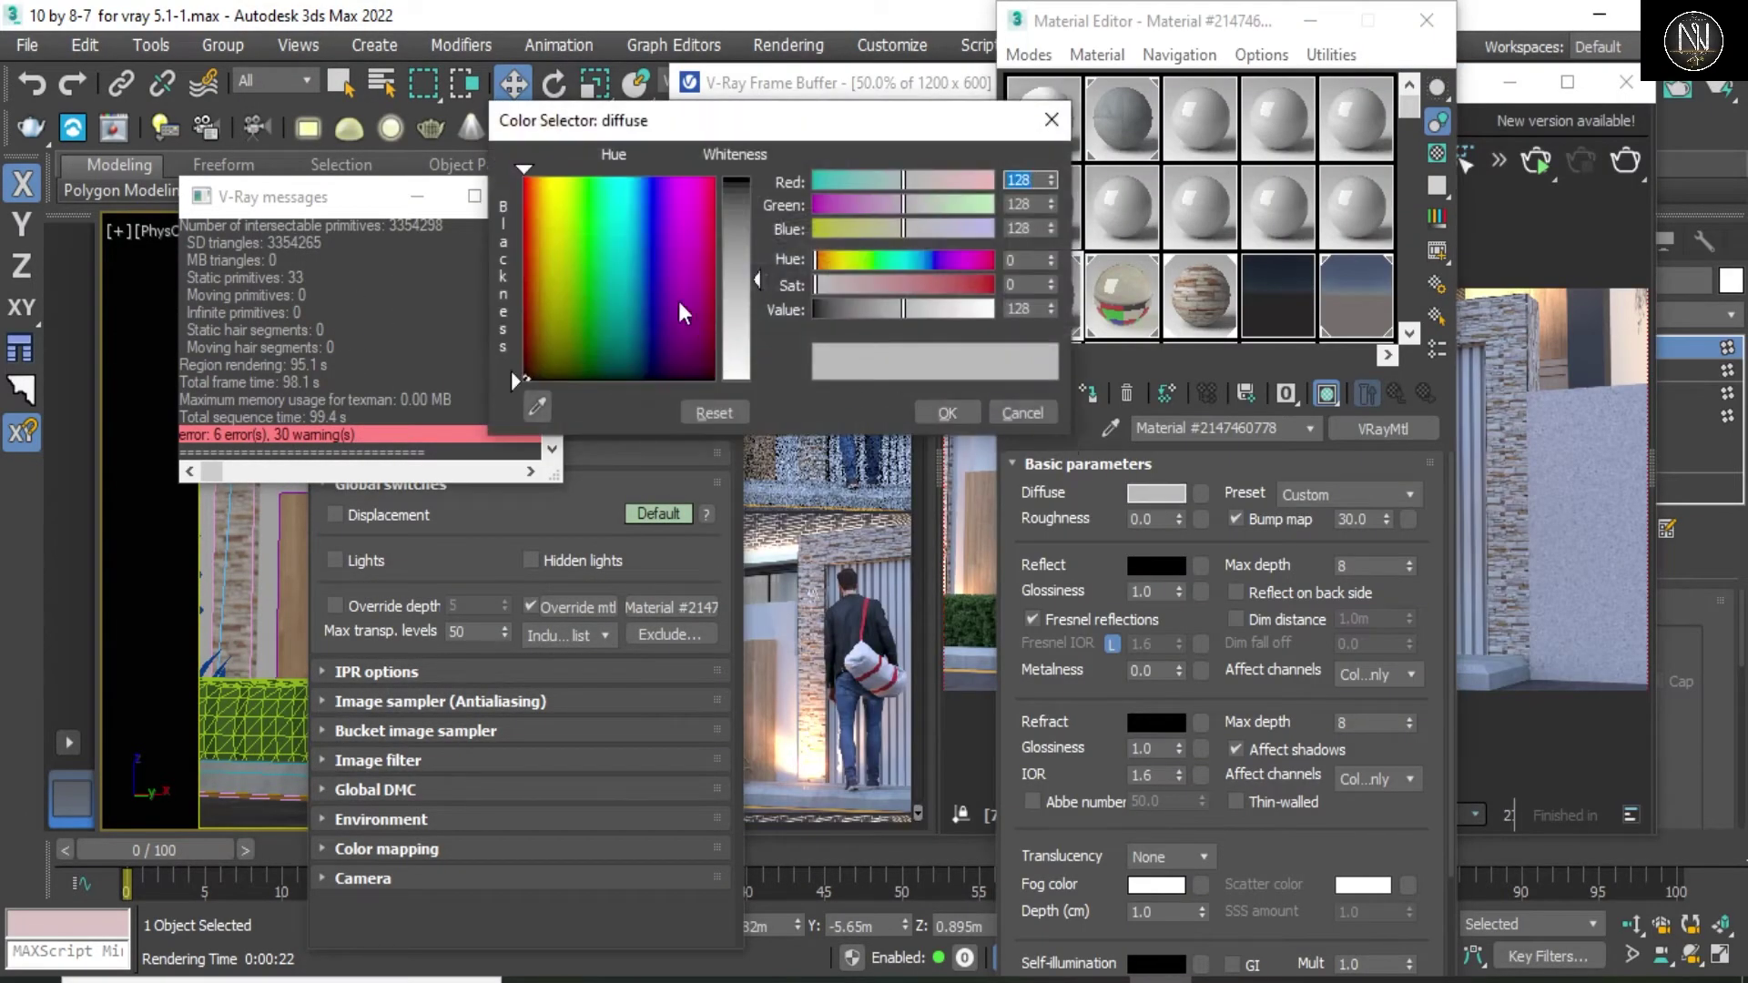
pyautogui.moveTo(546, 239); pyautogui.dragTo(541, 212)
pyautogui.moveTo(744, 268); pyautogui.dragTo(744, 200)
pyautogui.moveTo(545, 215)
pyautogui.mouseDown()
pyautogui.moveTo(696, 214)
pyautogui.moveTo(644, 218)
pyautogui.mouseUp()
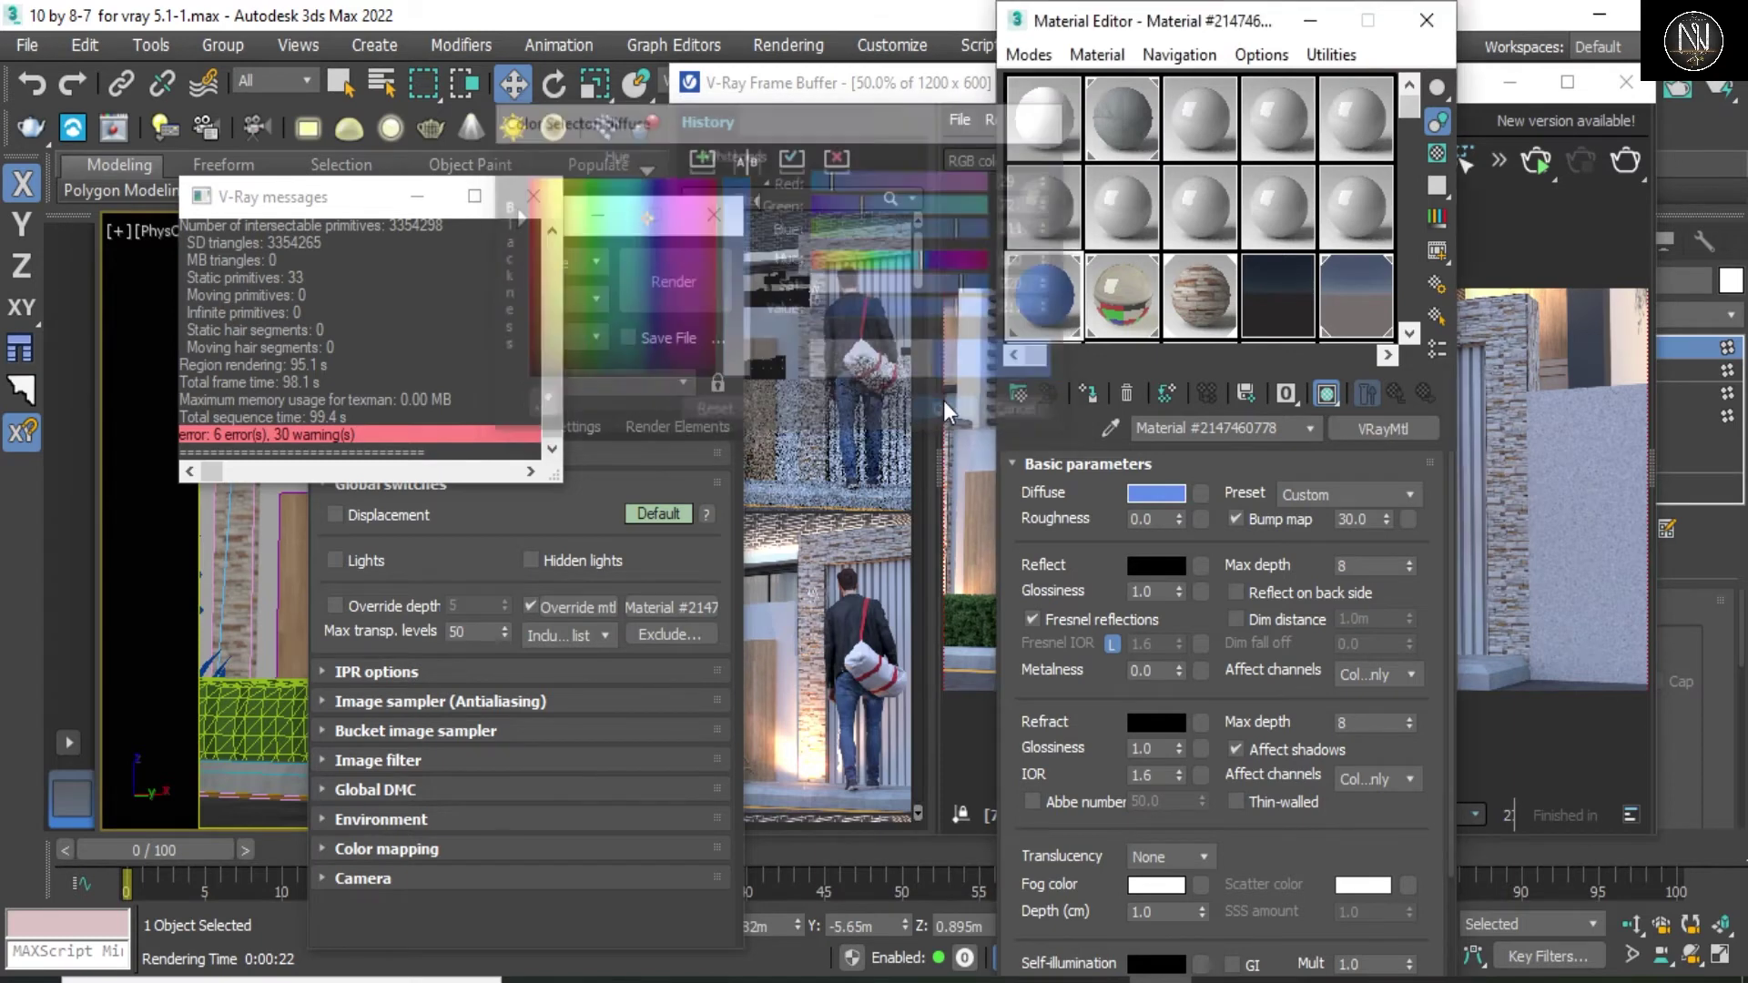
pyautogui.click(945, 408)
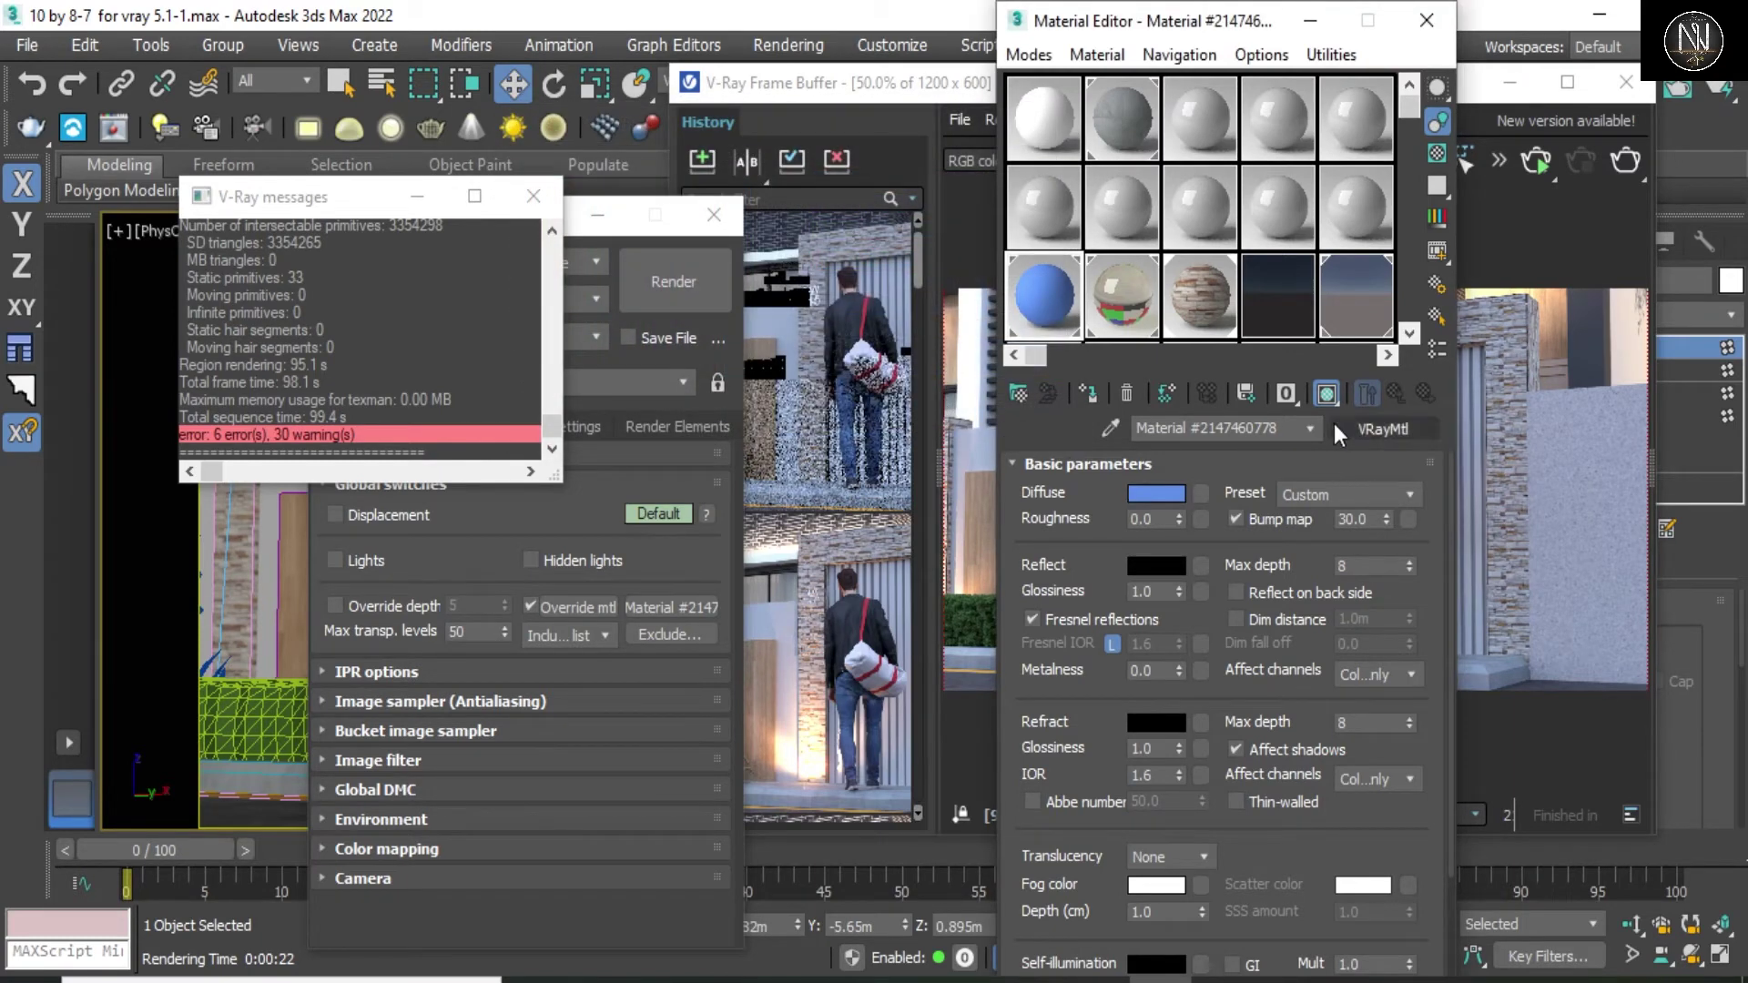
pyautogui.click(1302, 25)
# - Render the camera view with the blue override material, then stop the render before it completes
pyautogui.scroll(-1, 1256, 519)
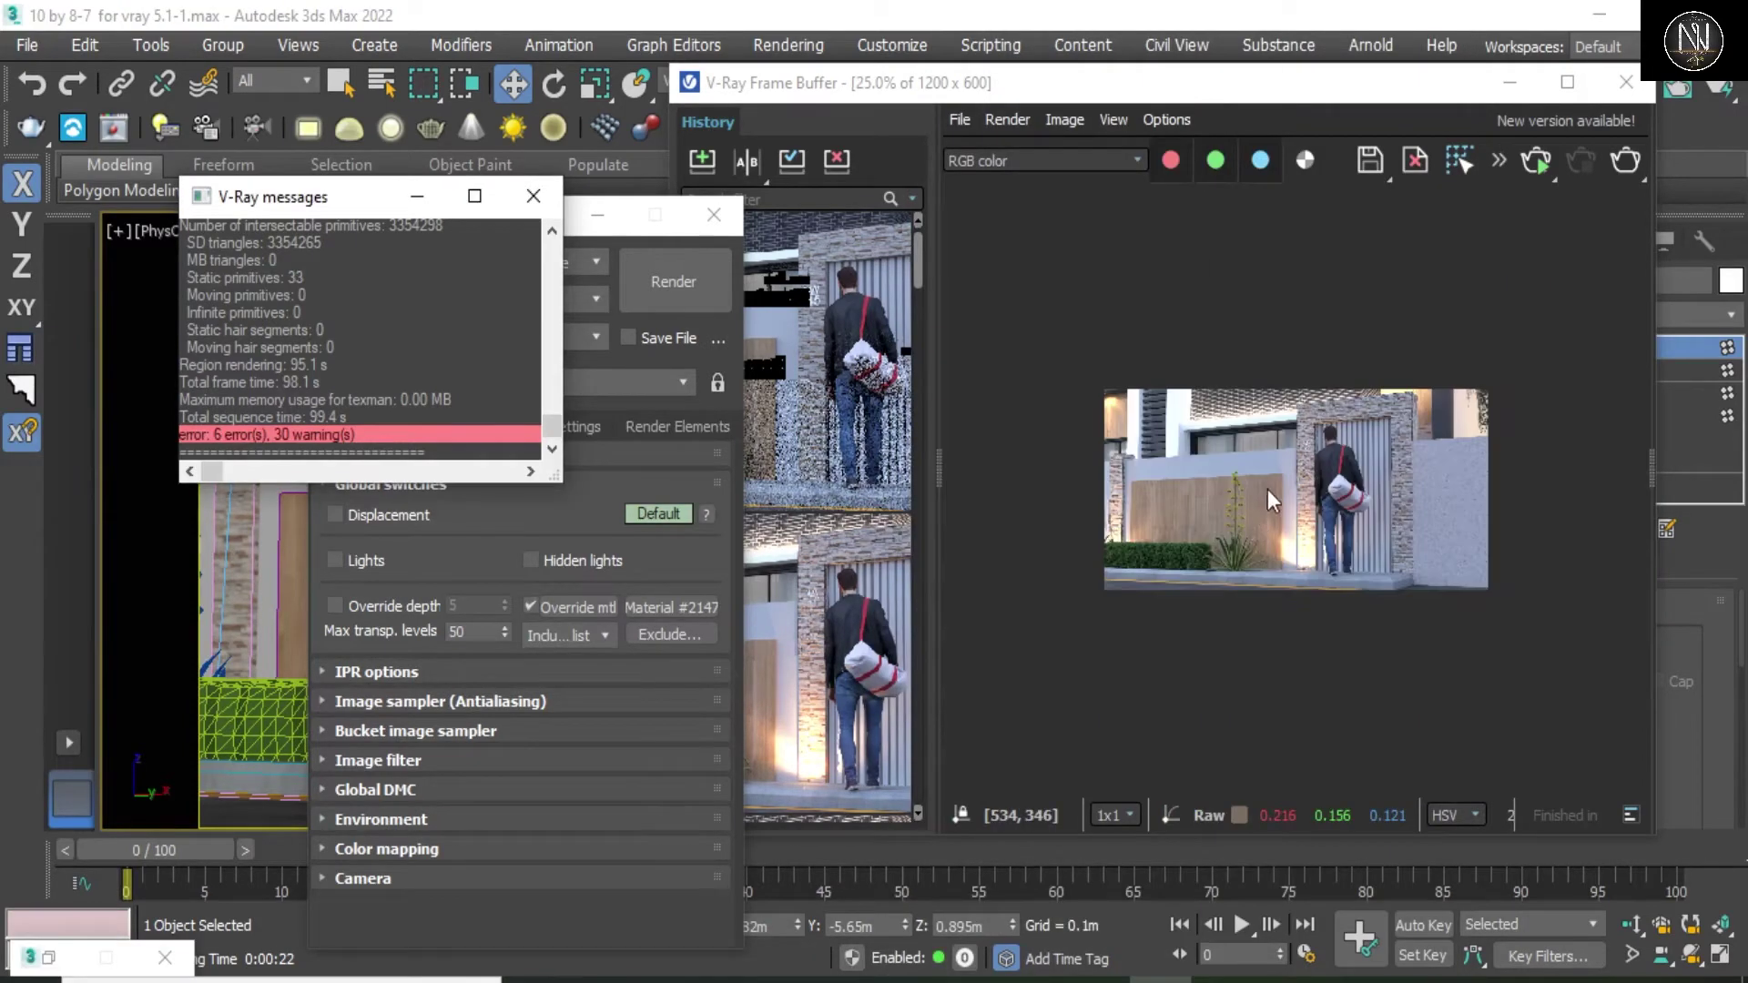
pyautogui.scroll(1, 1271, 483)
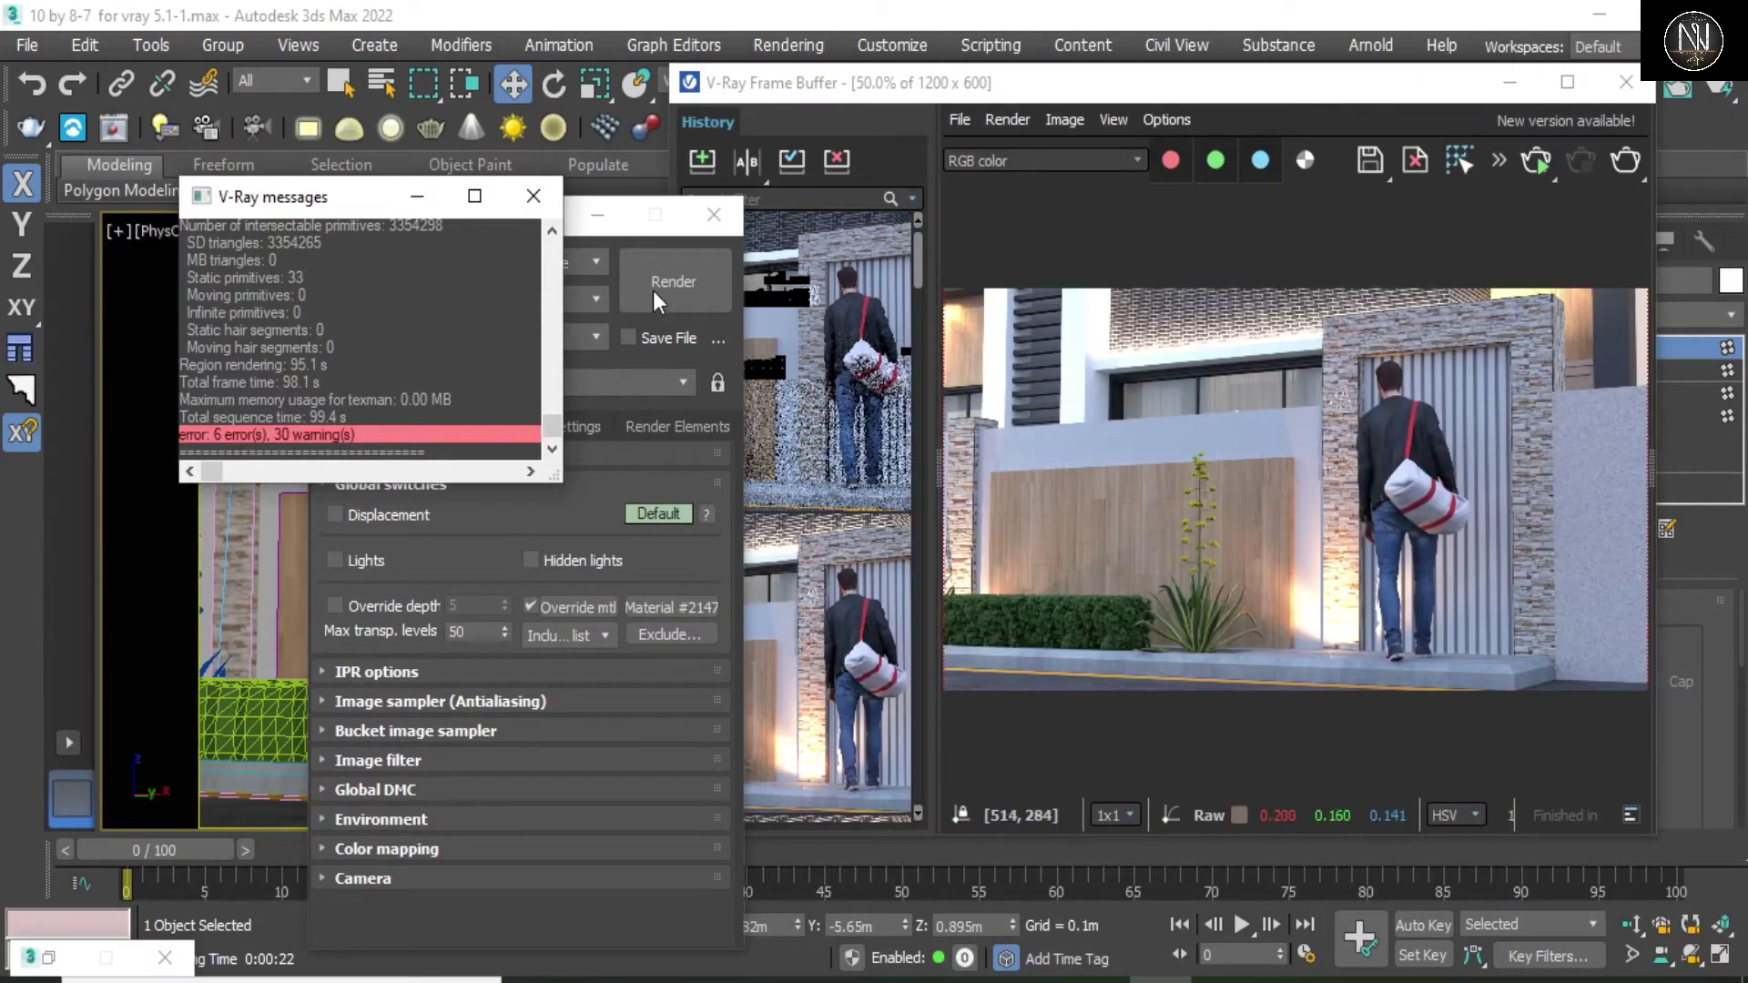
pyautogui.click(421, 197)
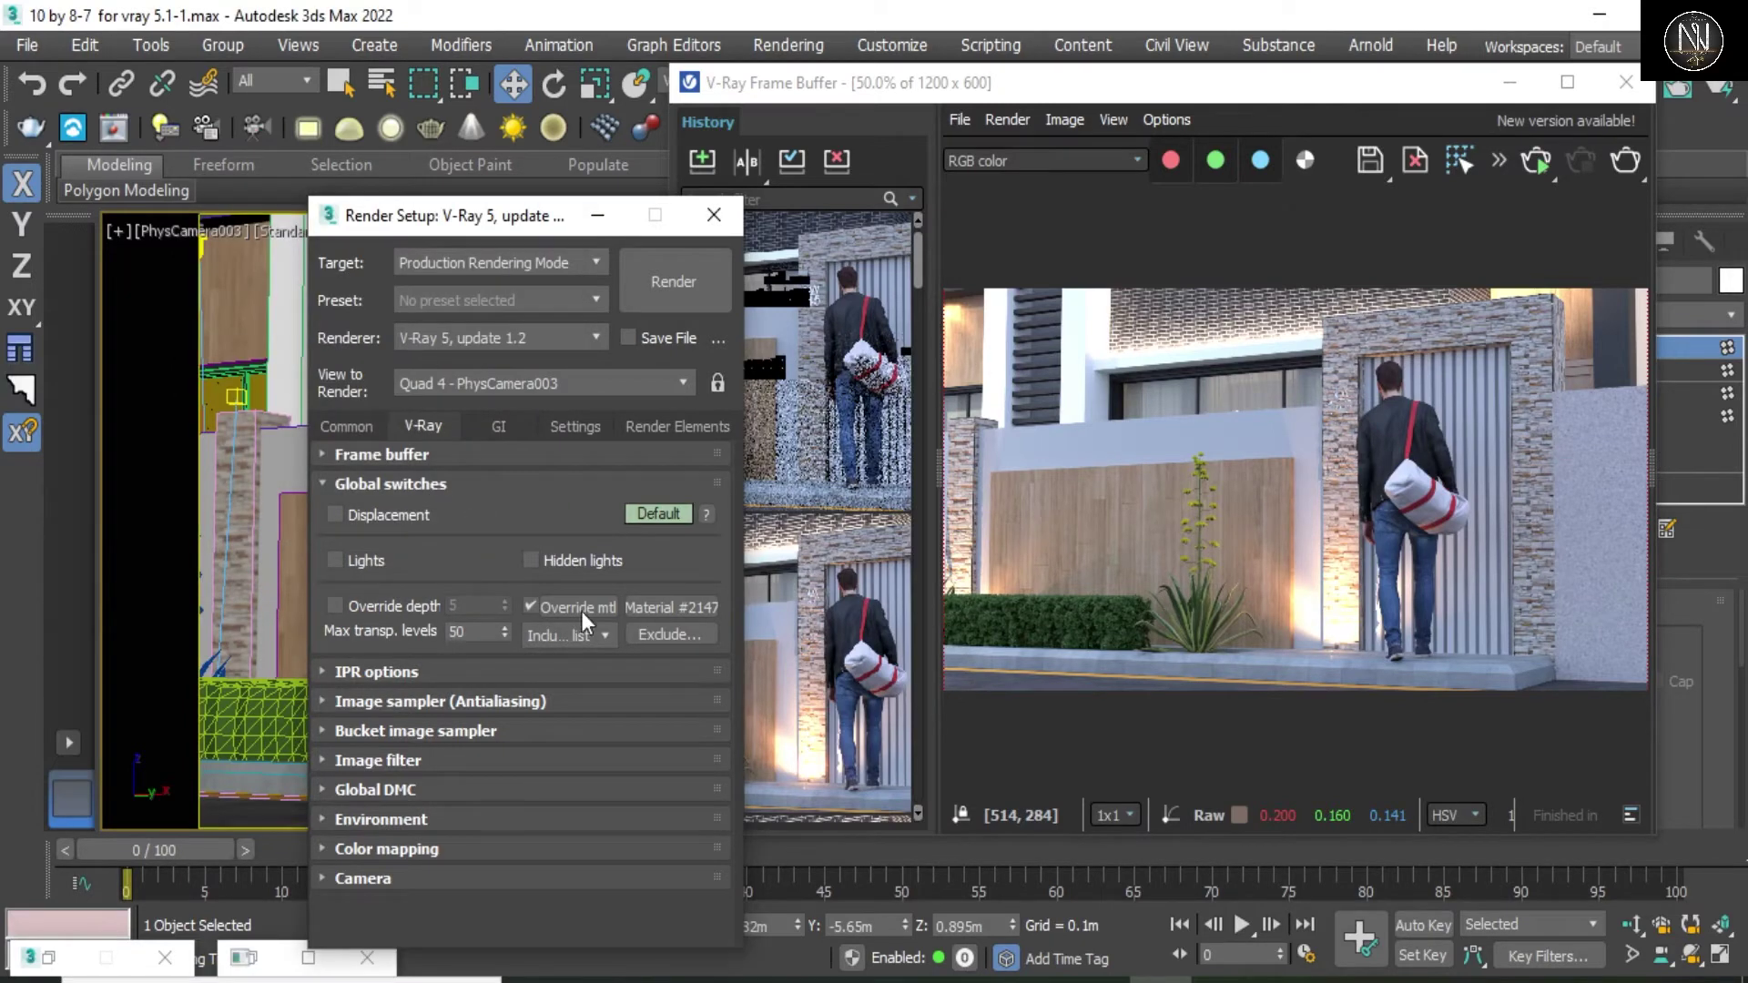
pyautogui.click(684, 291)
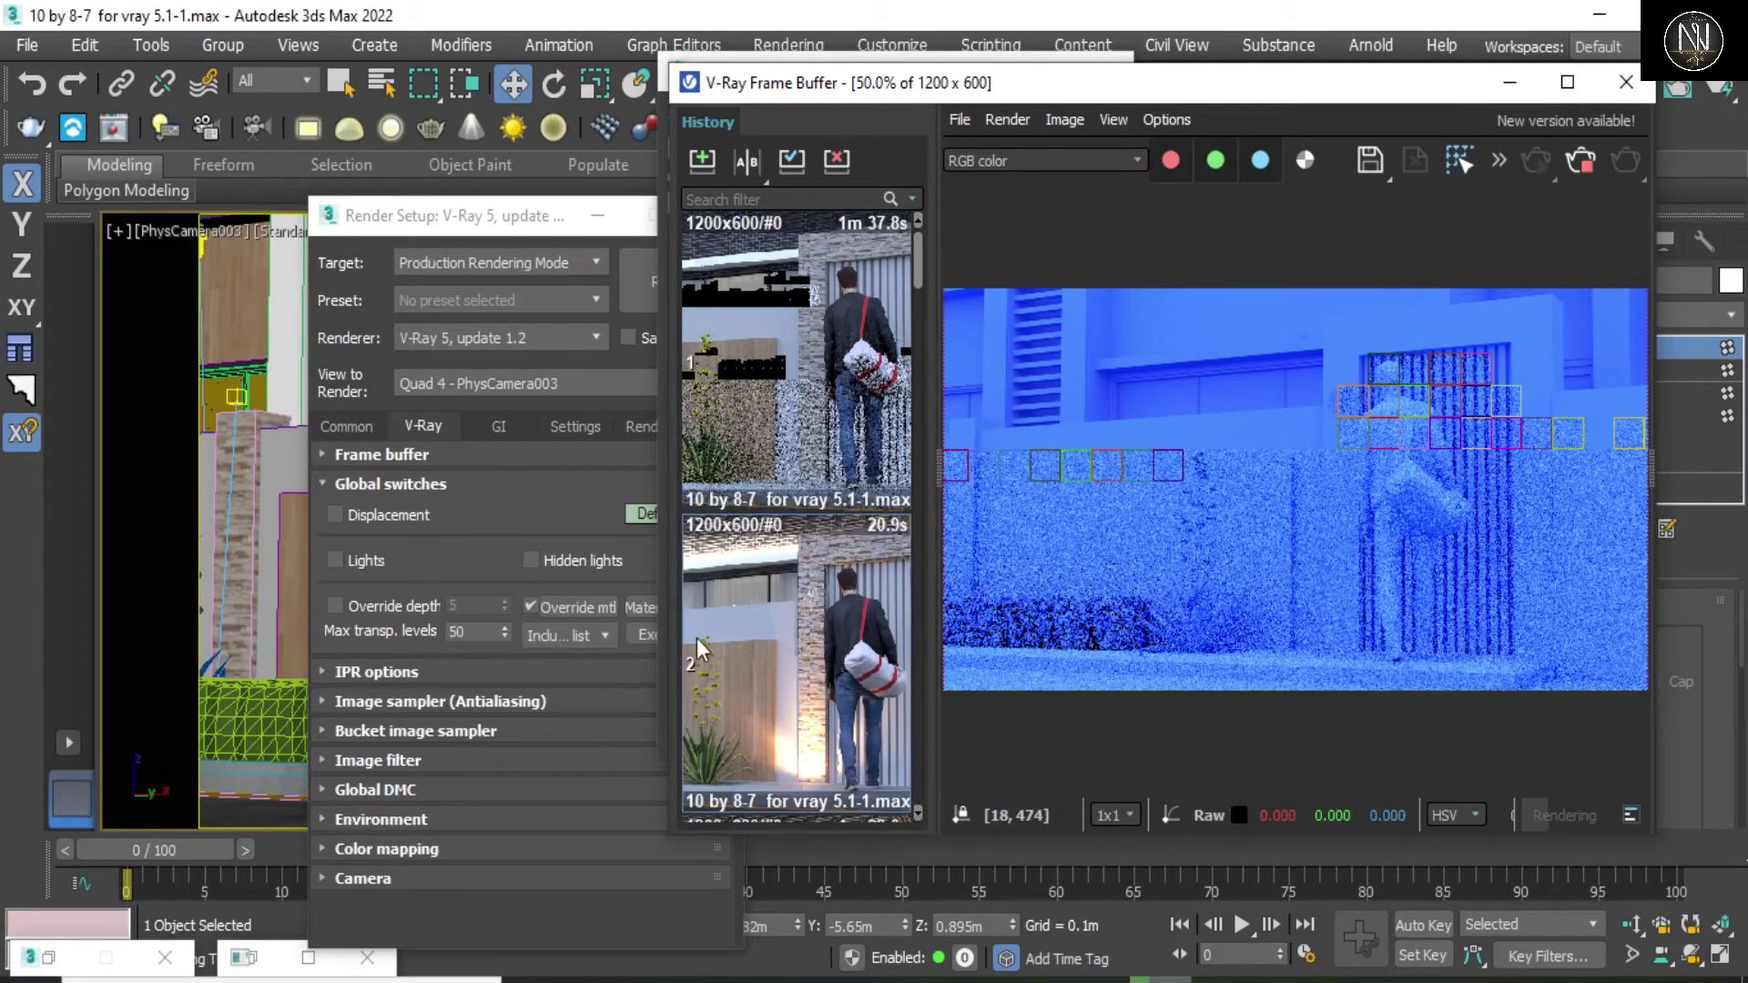
pyautogui.click(1580, 164)
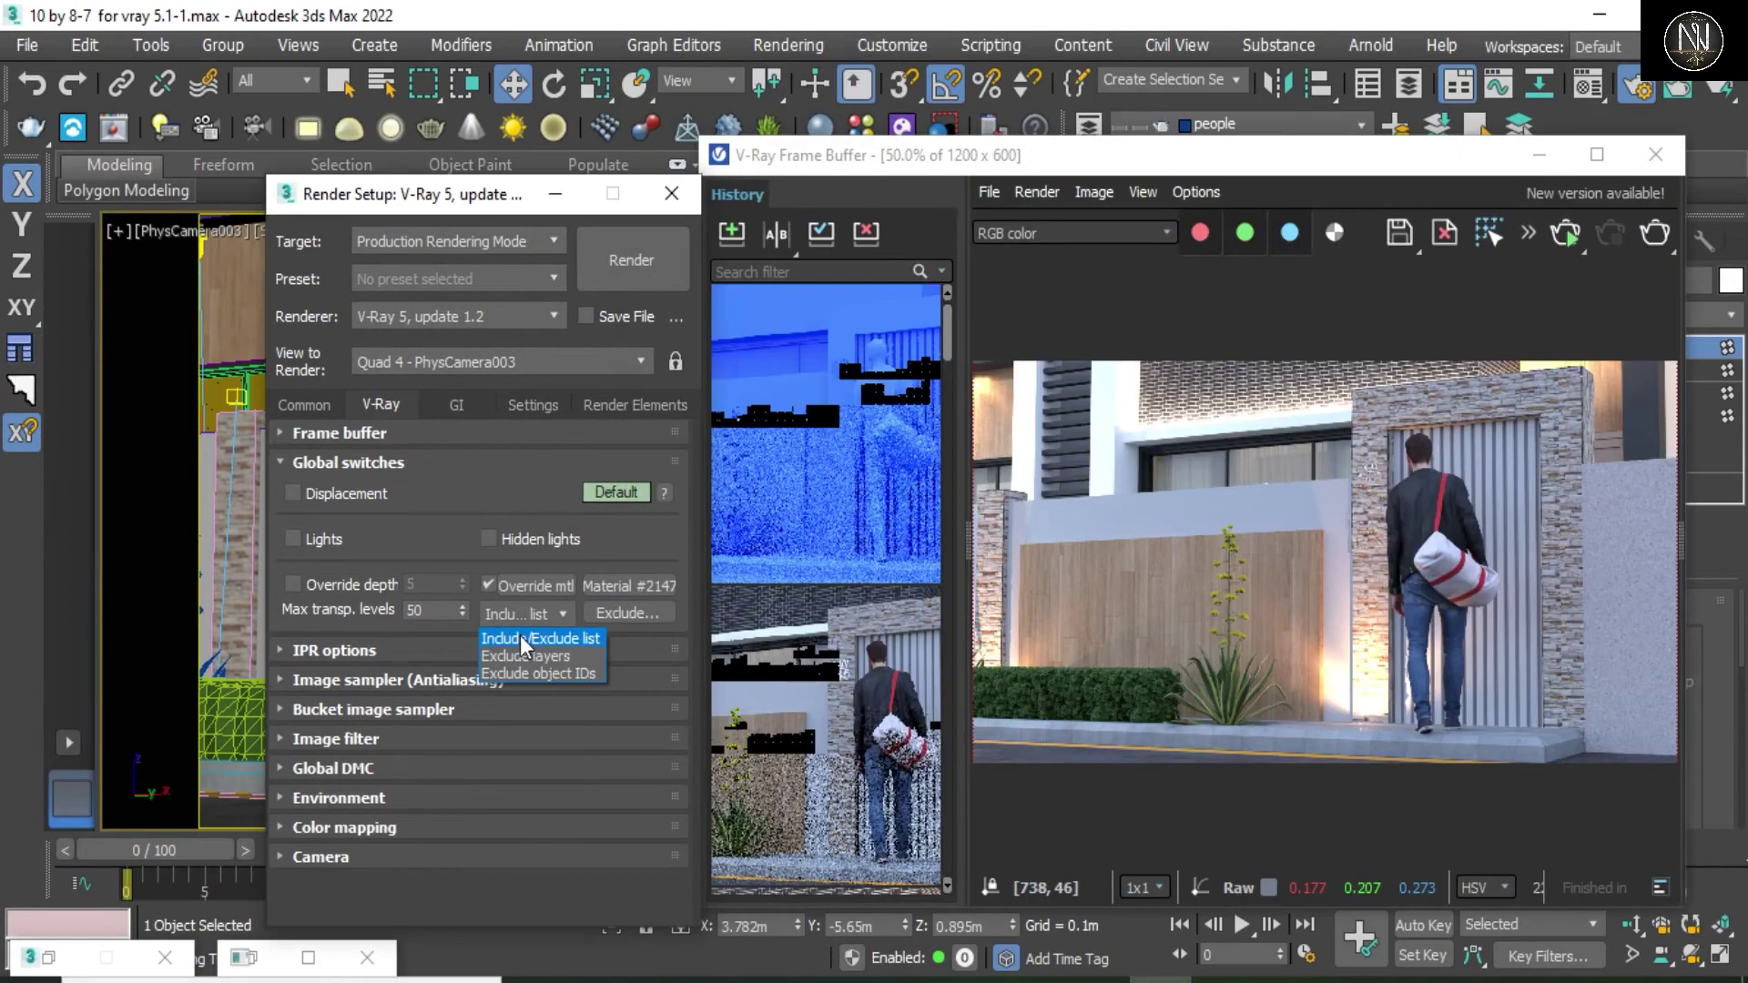
# - Review the Include/Exclude list mode, the Override material settings and the scene objects available for exclusion
pyautogui.click(520, 636)
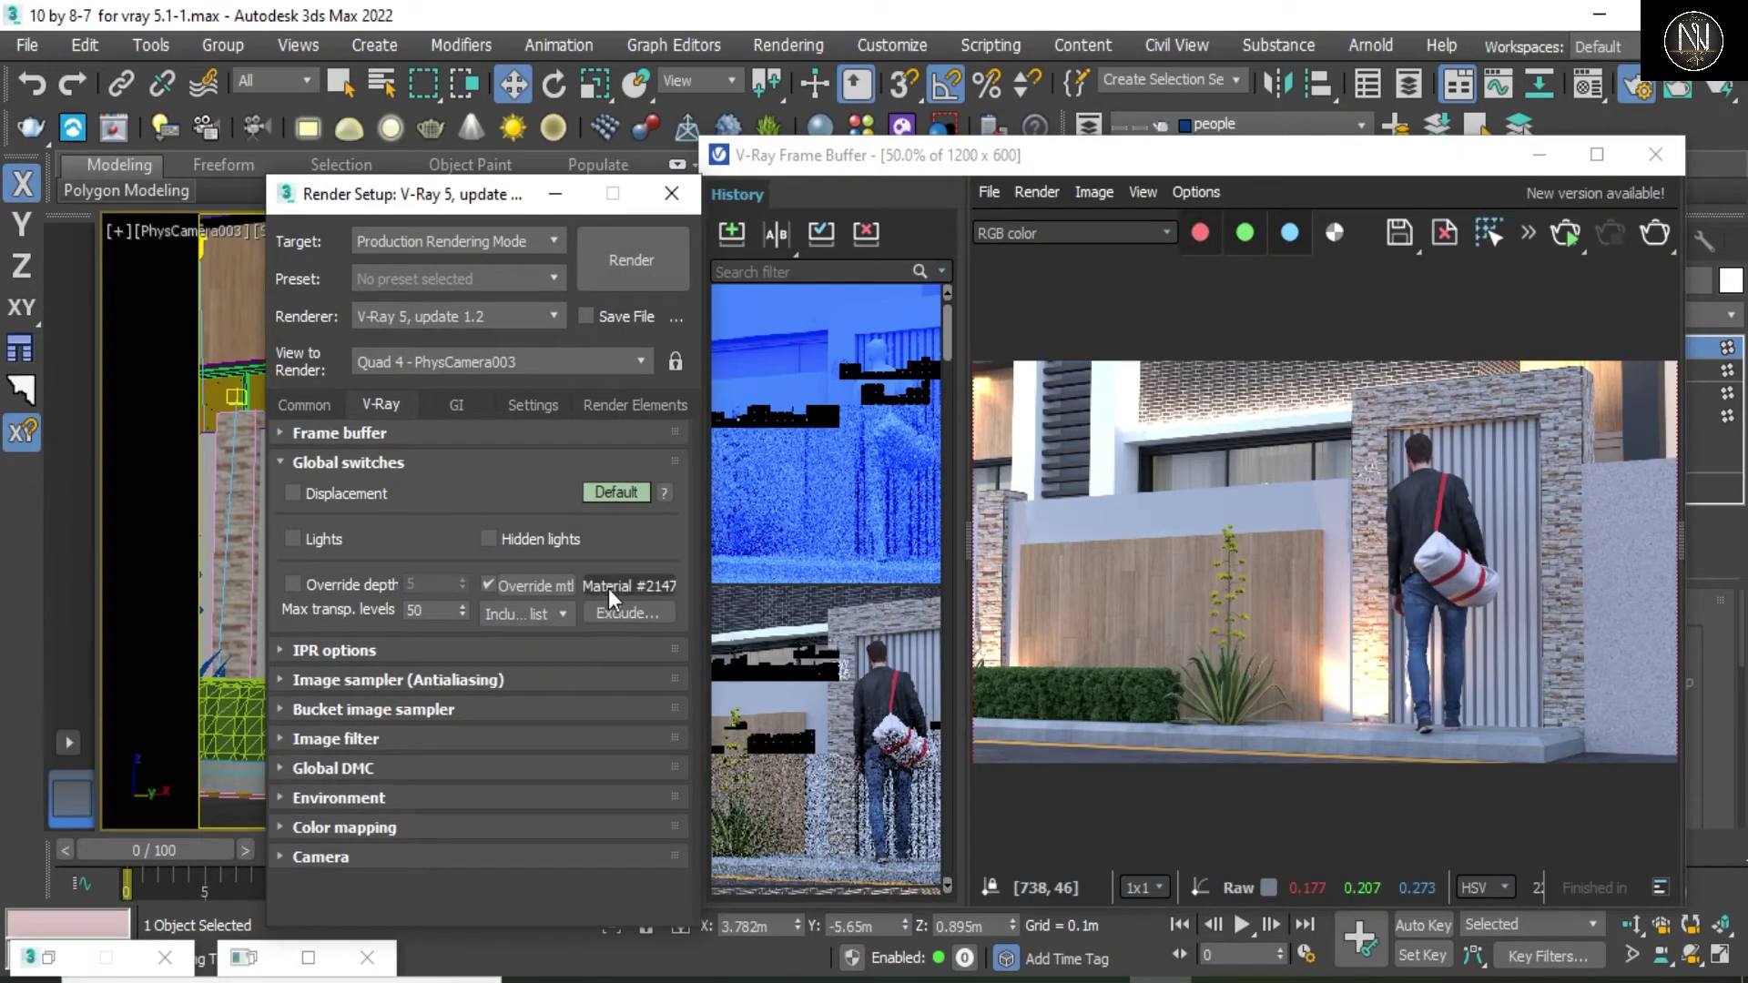
pyautogui.click(550, 591)
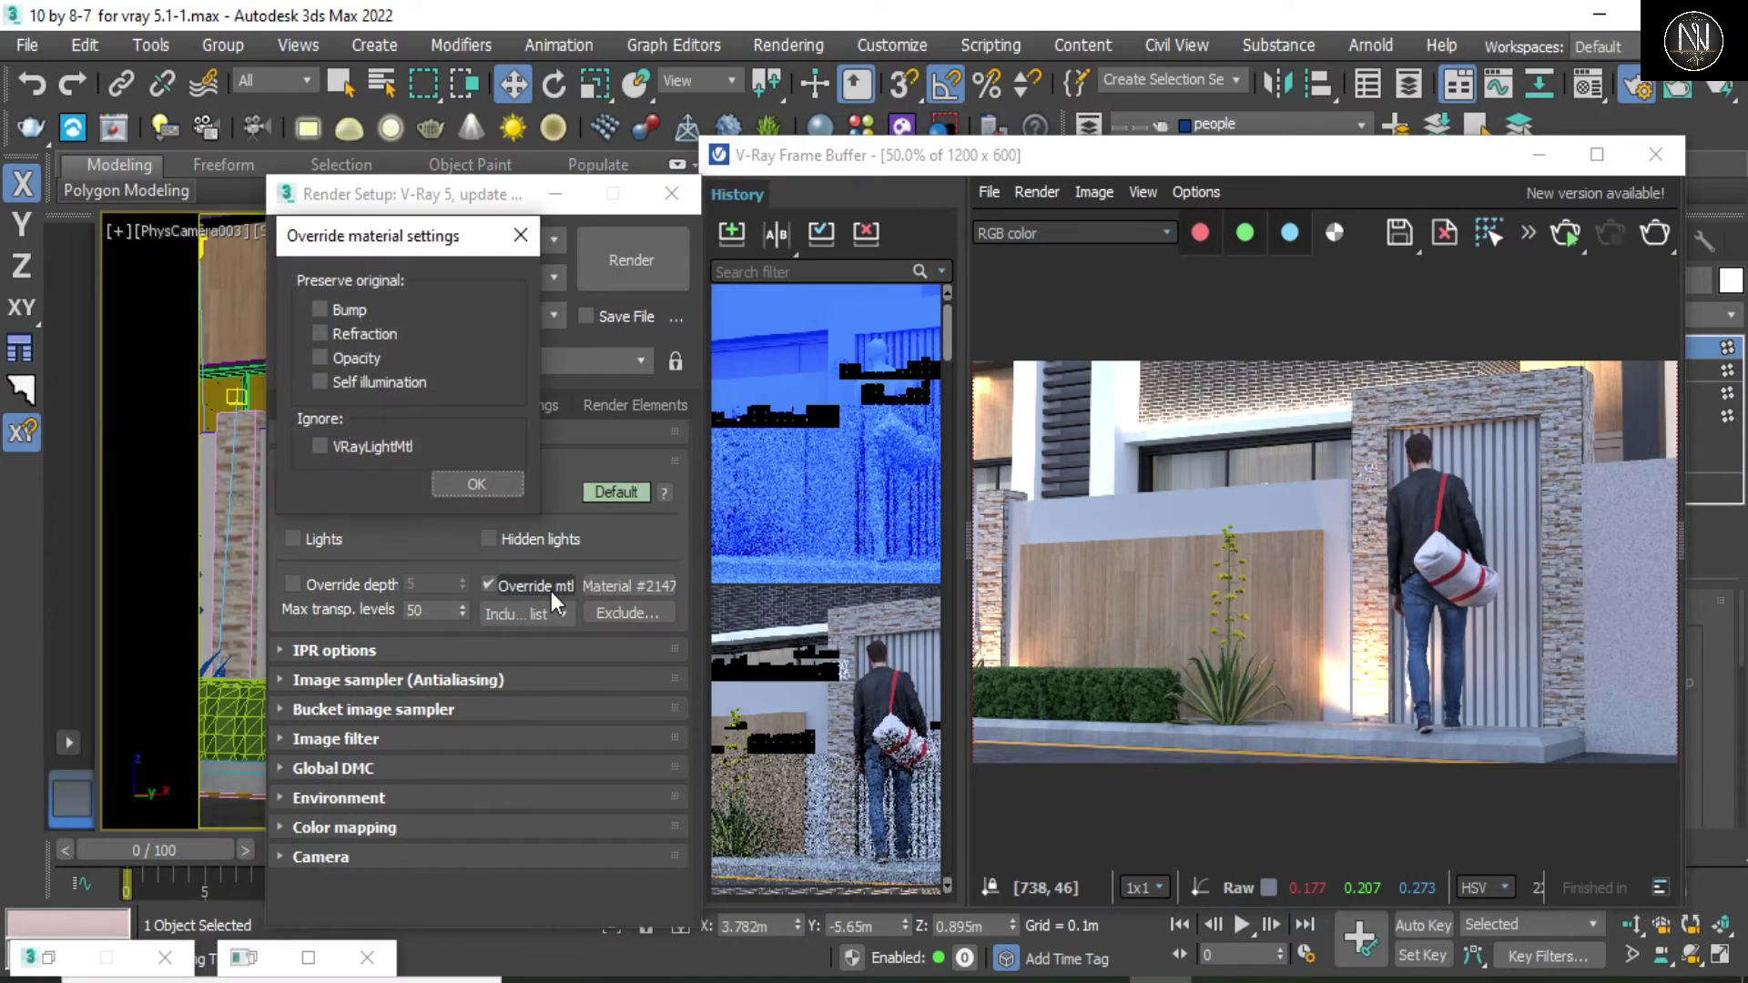
pyautogui.click(506, 484)
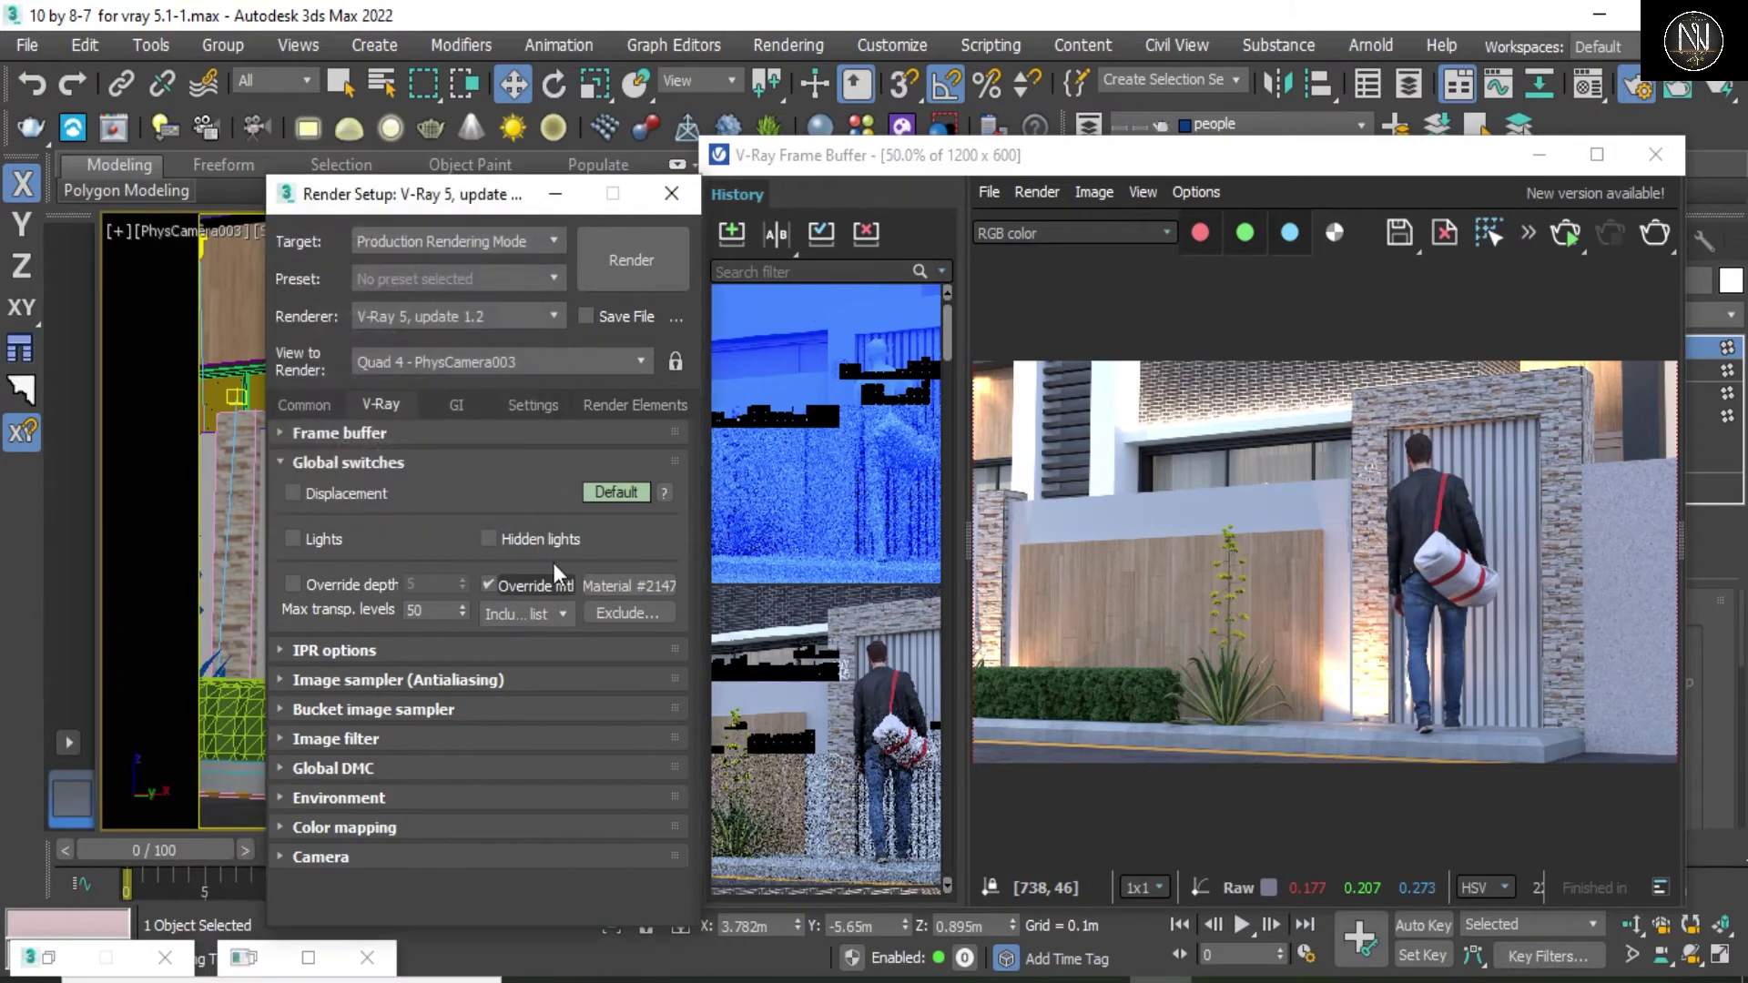
pyautogui.click(619, 613)
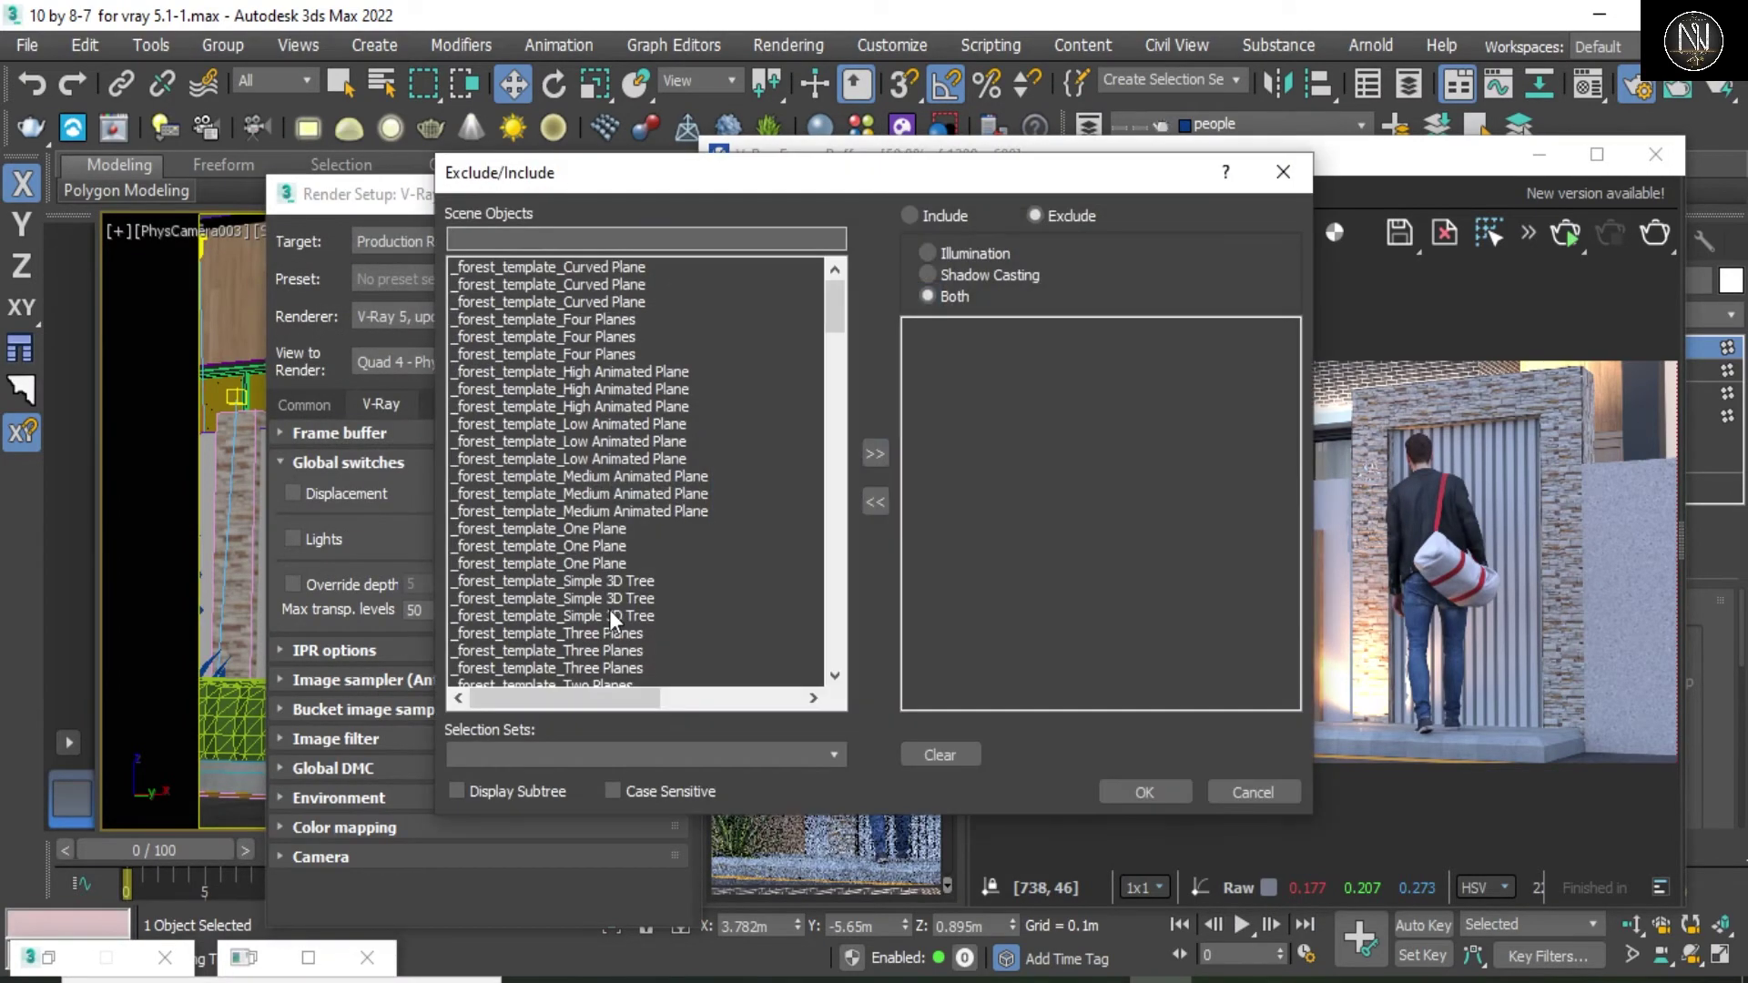
pyautogui.moveTo(834, 304); pyautogui.dragTo(816, 610)
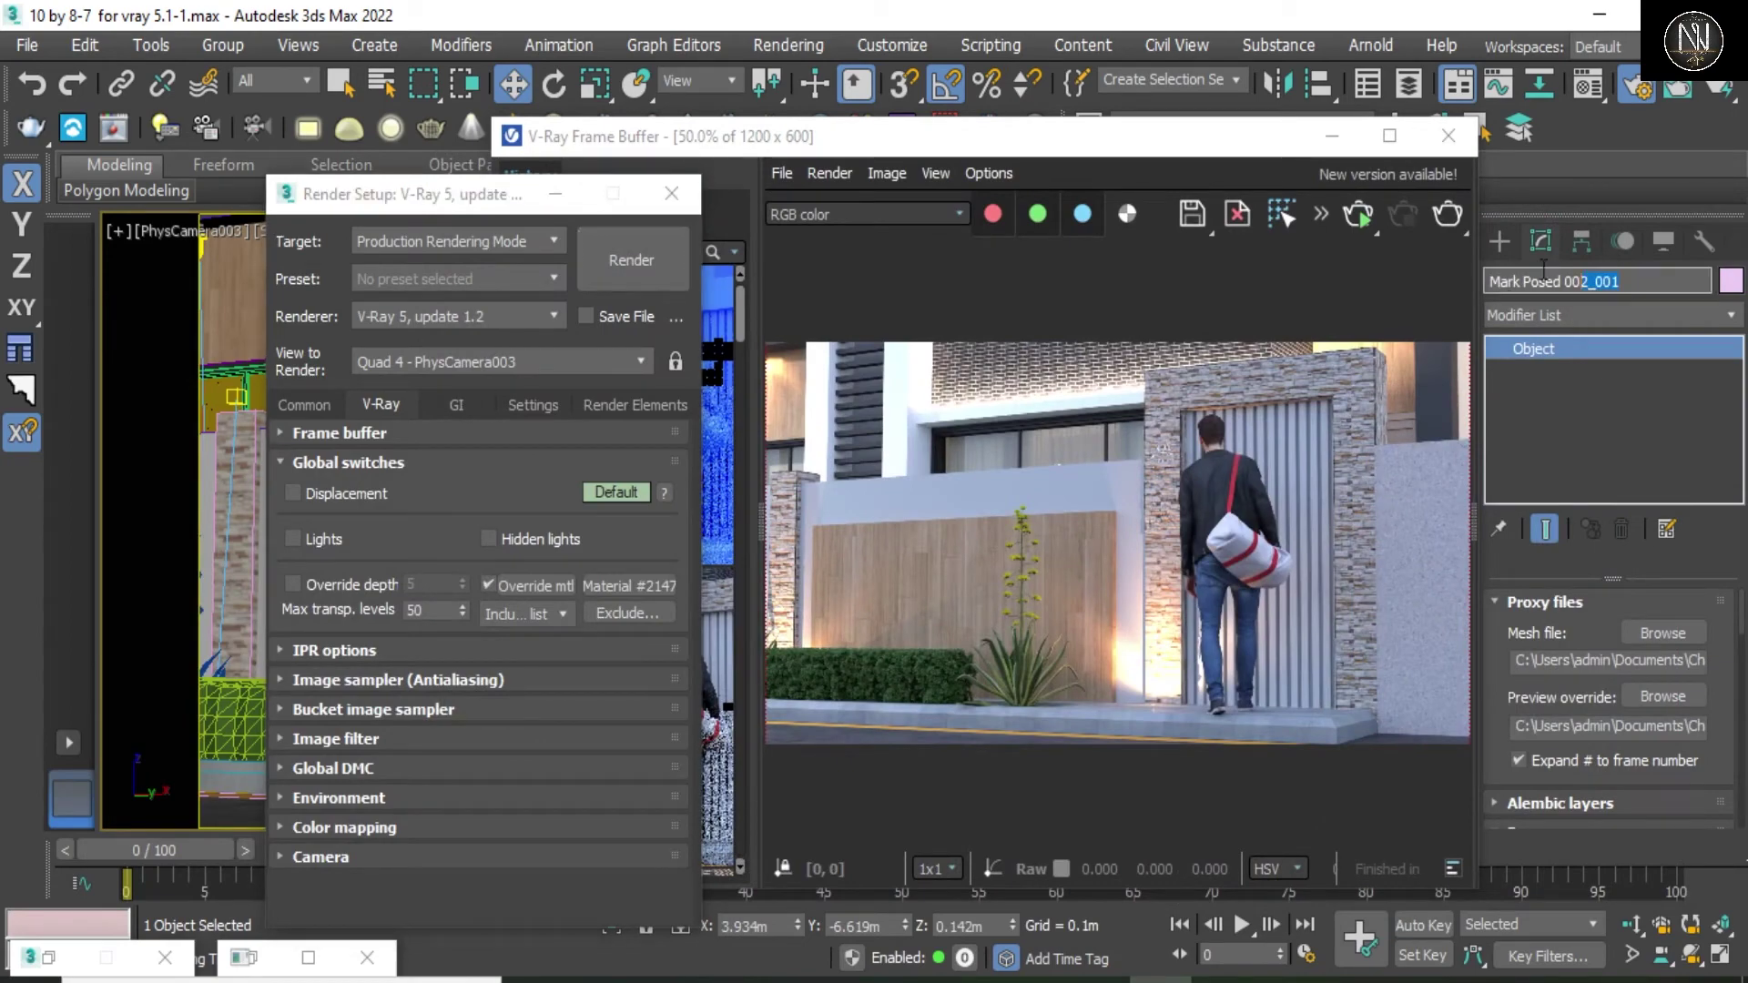
# - Copy the man object's name and add Mark Posed 002_001 to the override material's exclude list
pyautogui.moveTo(1543, 268); pyautogui.dragTo(1445, 284)
pyautogui.hotkey('ctrl', 'c')
pyautogui.click(648, 613)
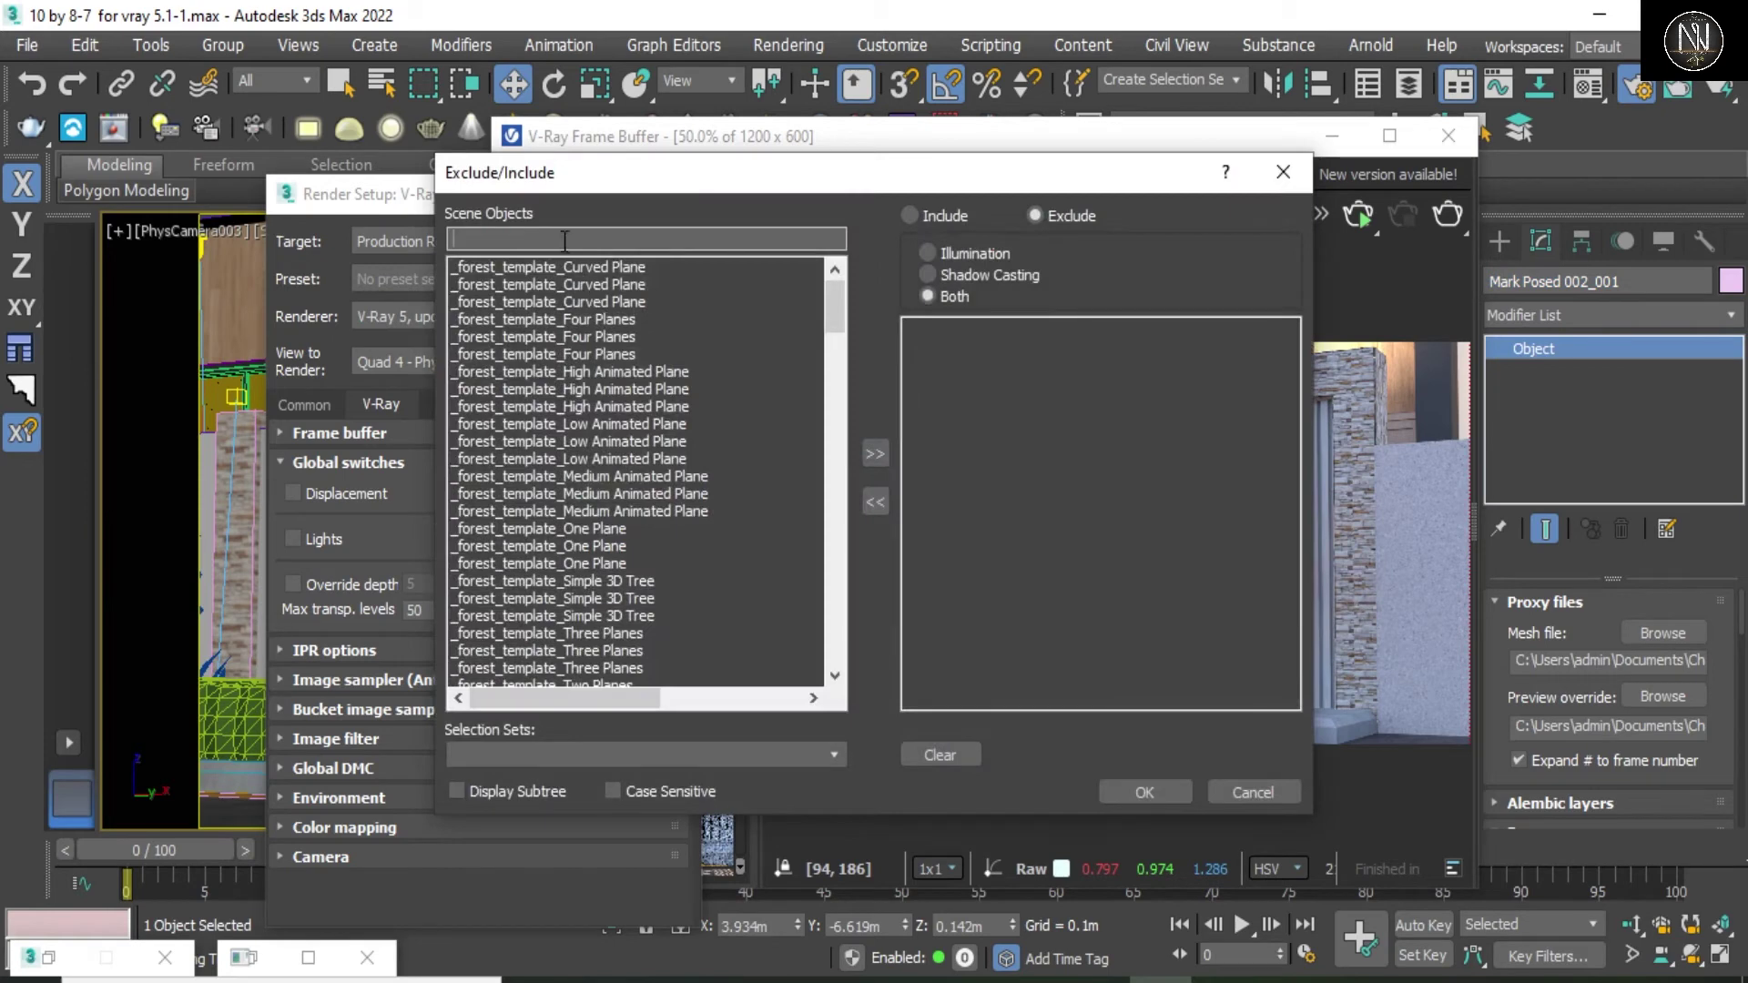
pyautogui.hotkey('ctrl', 'v')
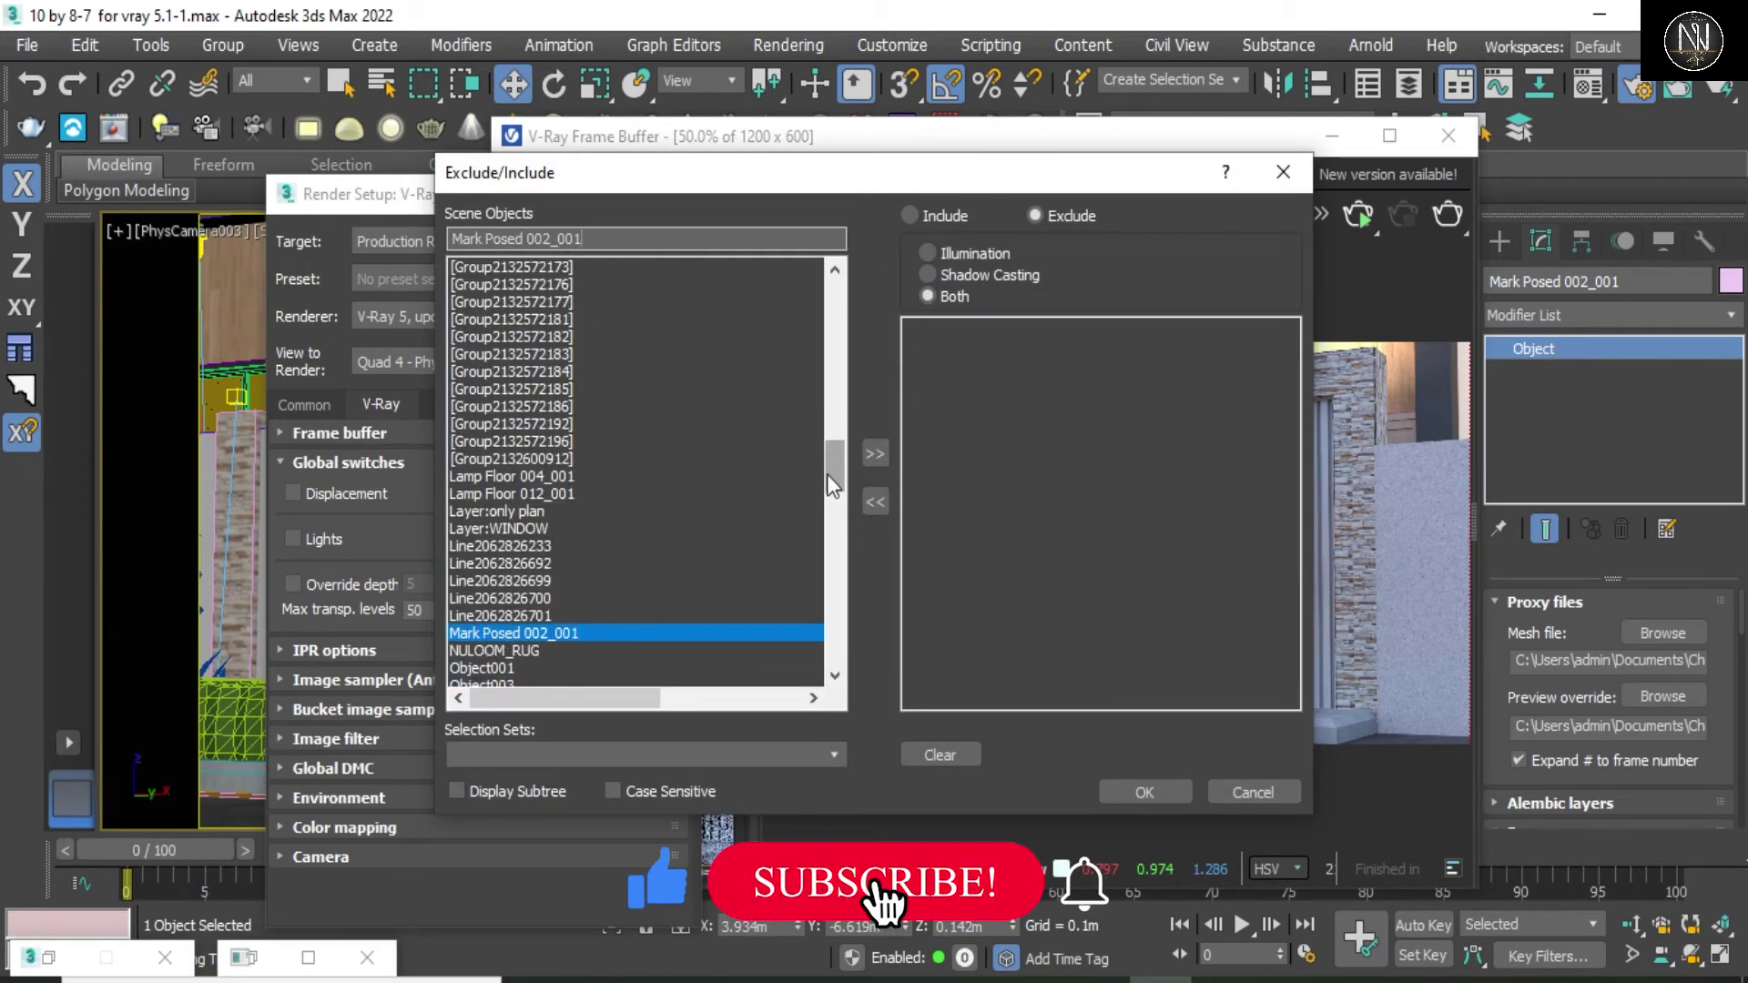
pyautogui.click(874, 455)
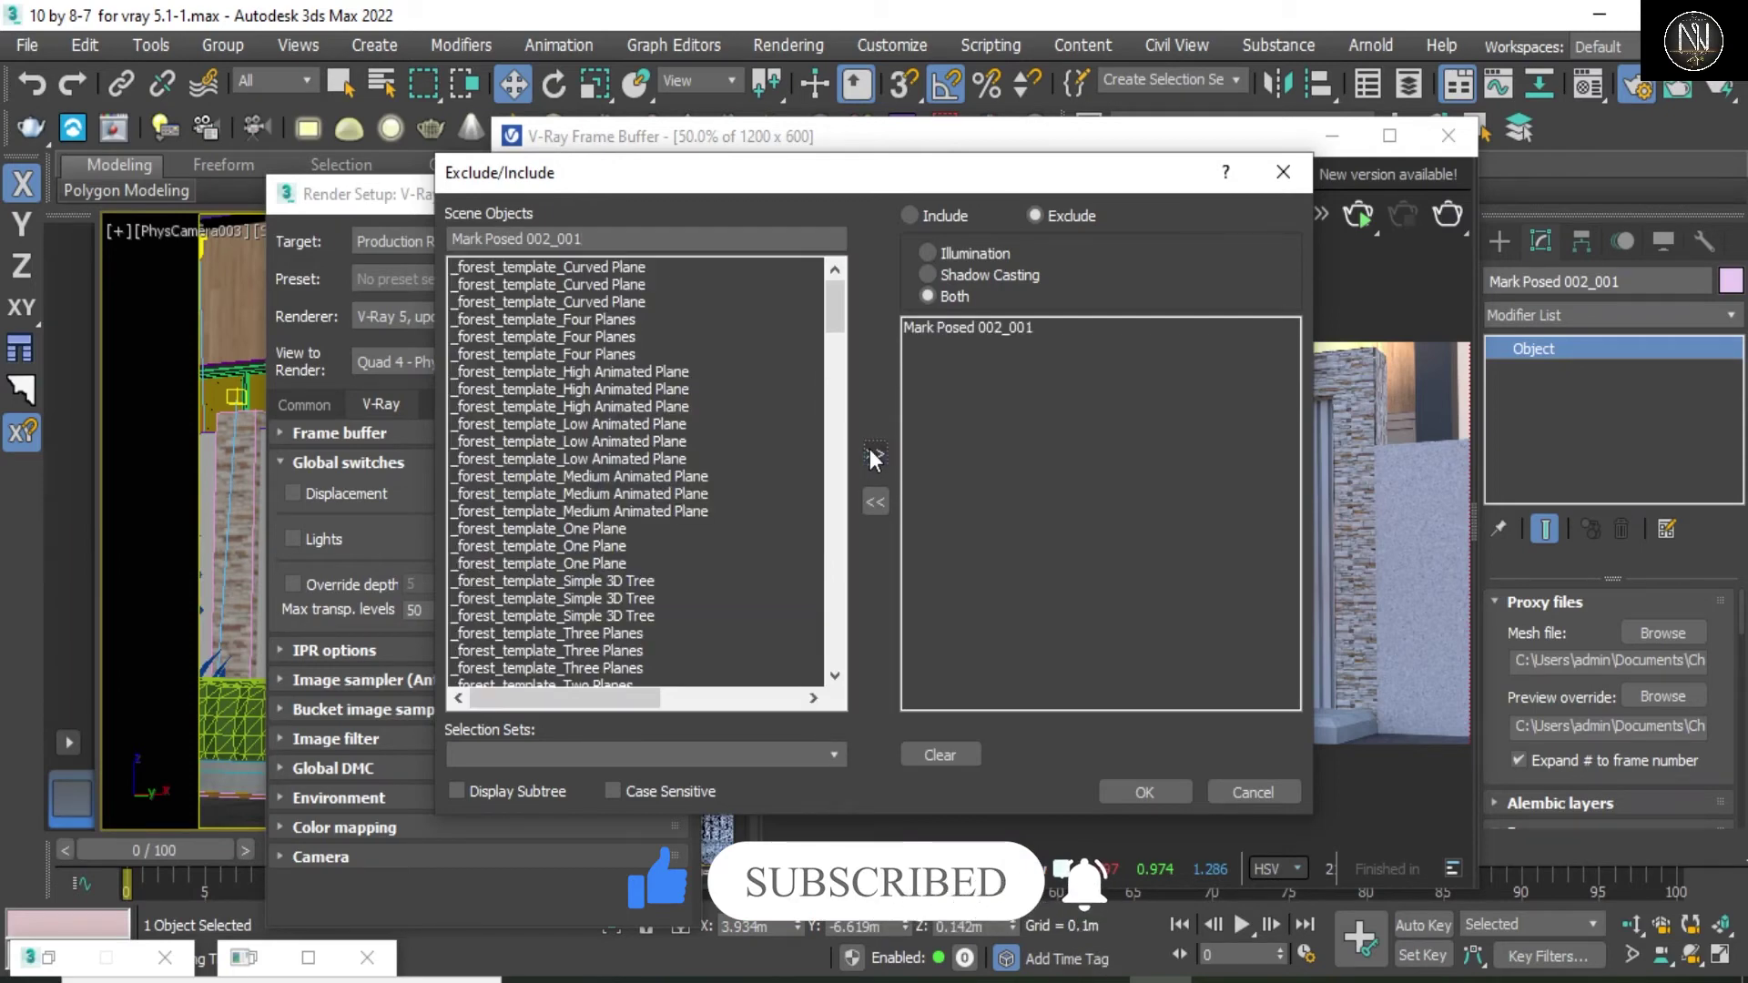
pyautogui.click(1138, 798)
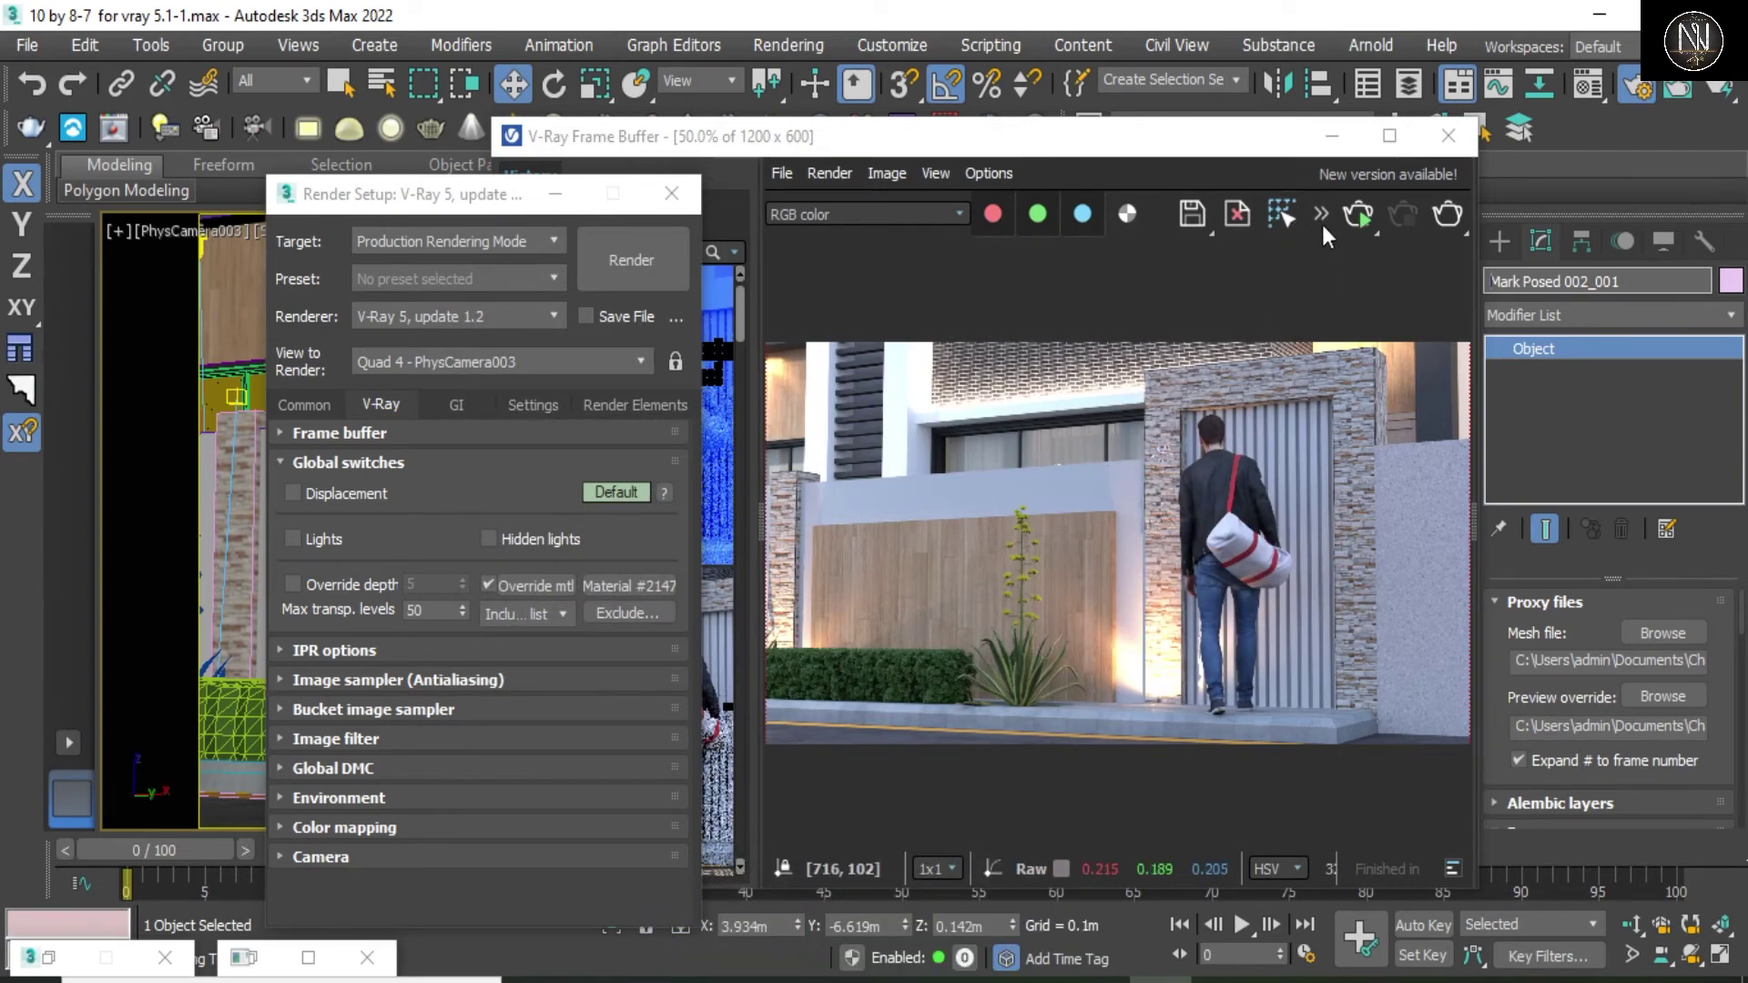
# - Draw a render region about 616 by 600 pixels around the man and the gate, and render it
pyautogui.click(1389, 136)
pyautogui.click(1536, 94)
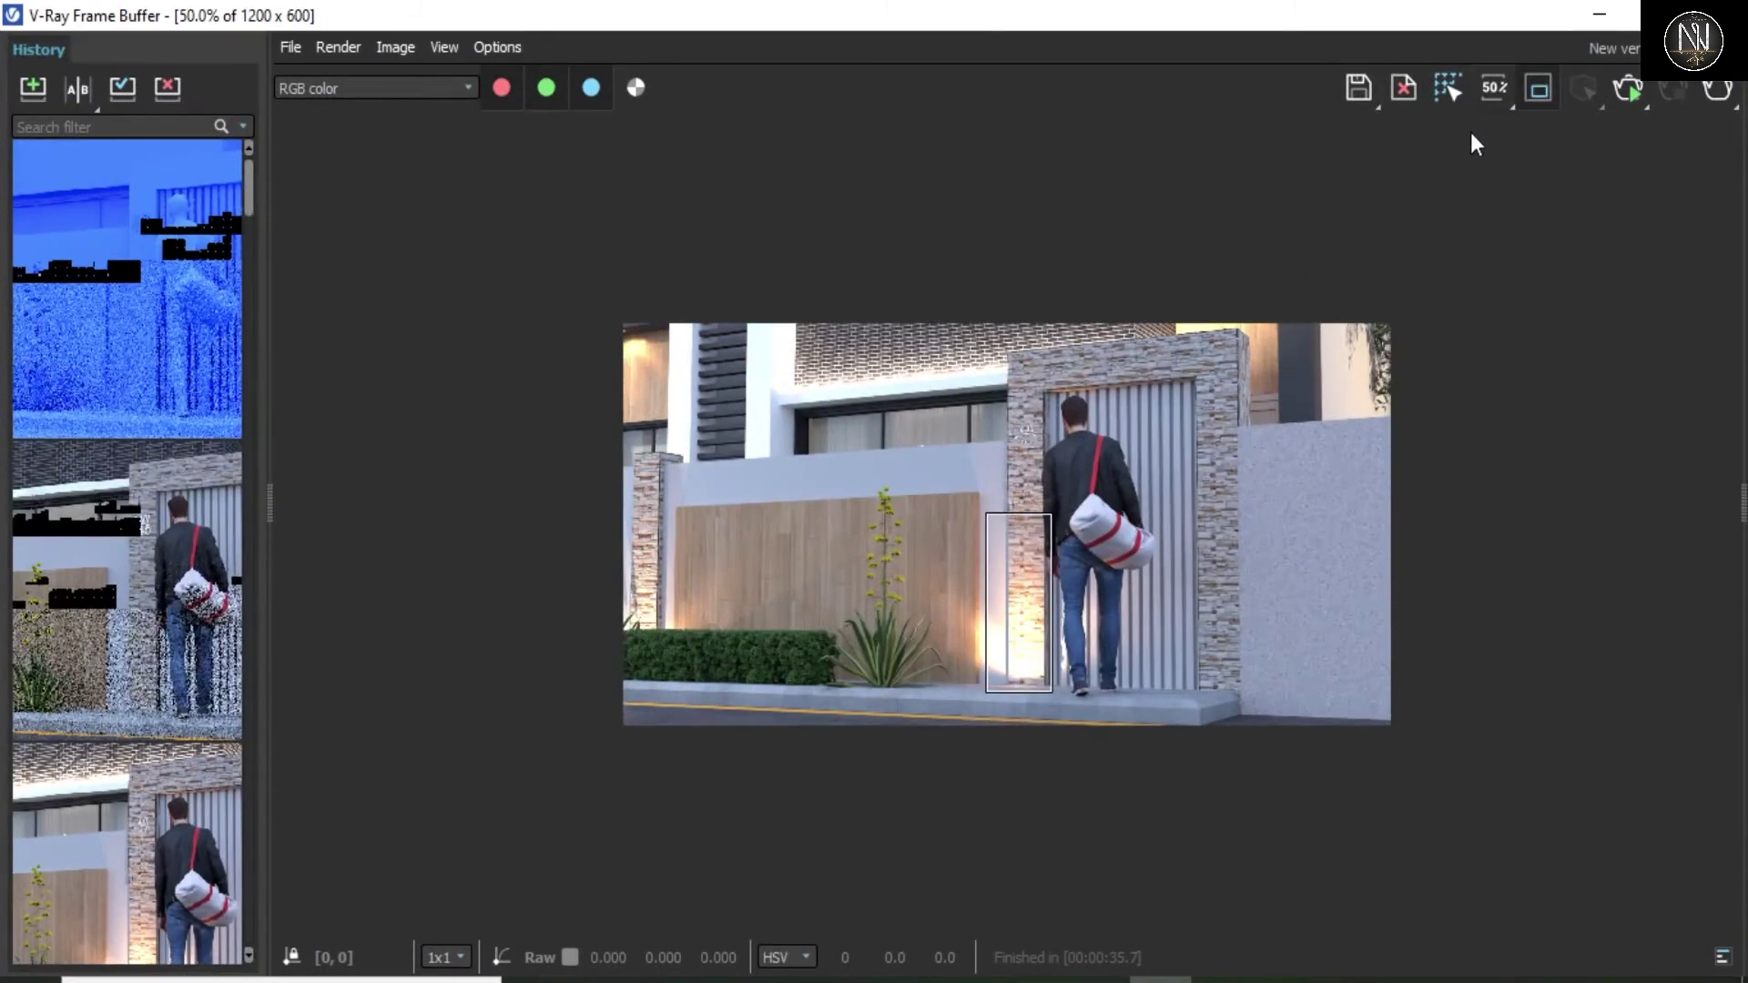
pyautogui.moveTo(924, 325); pyautogui.dragTo(1280, 705)
pyautogui.moveTo(881, 320); pyautogui.dragTo(1278, 734)
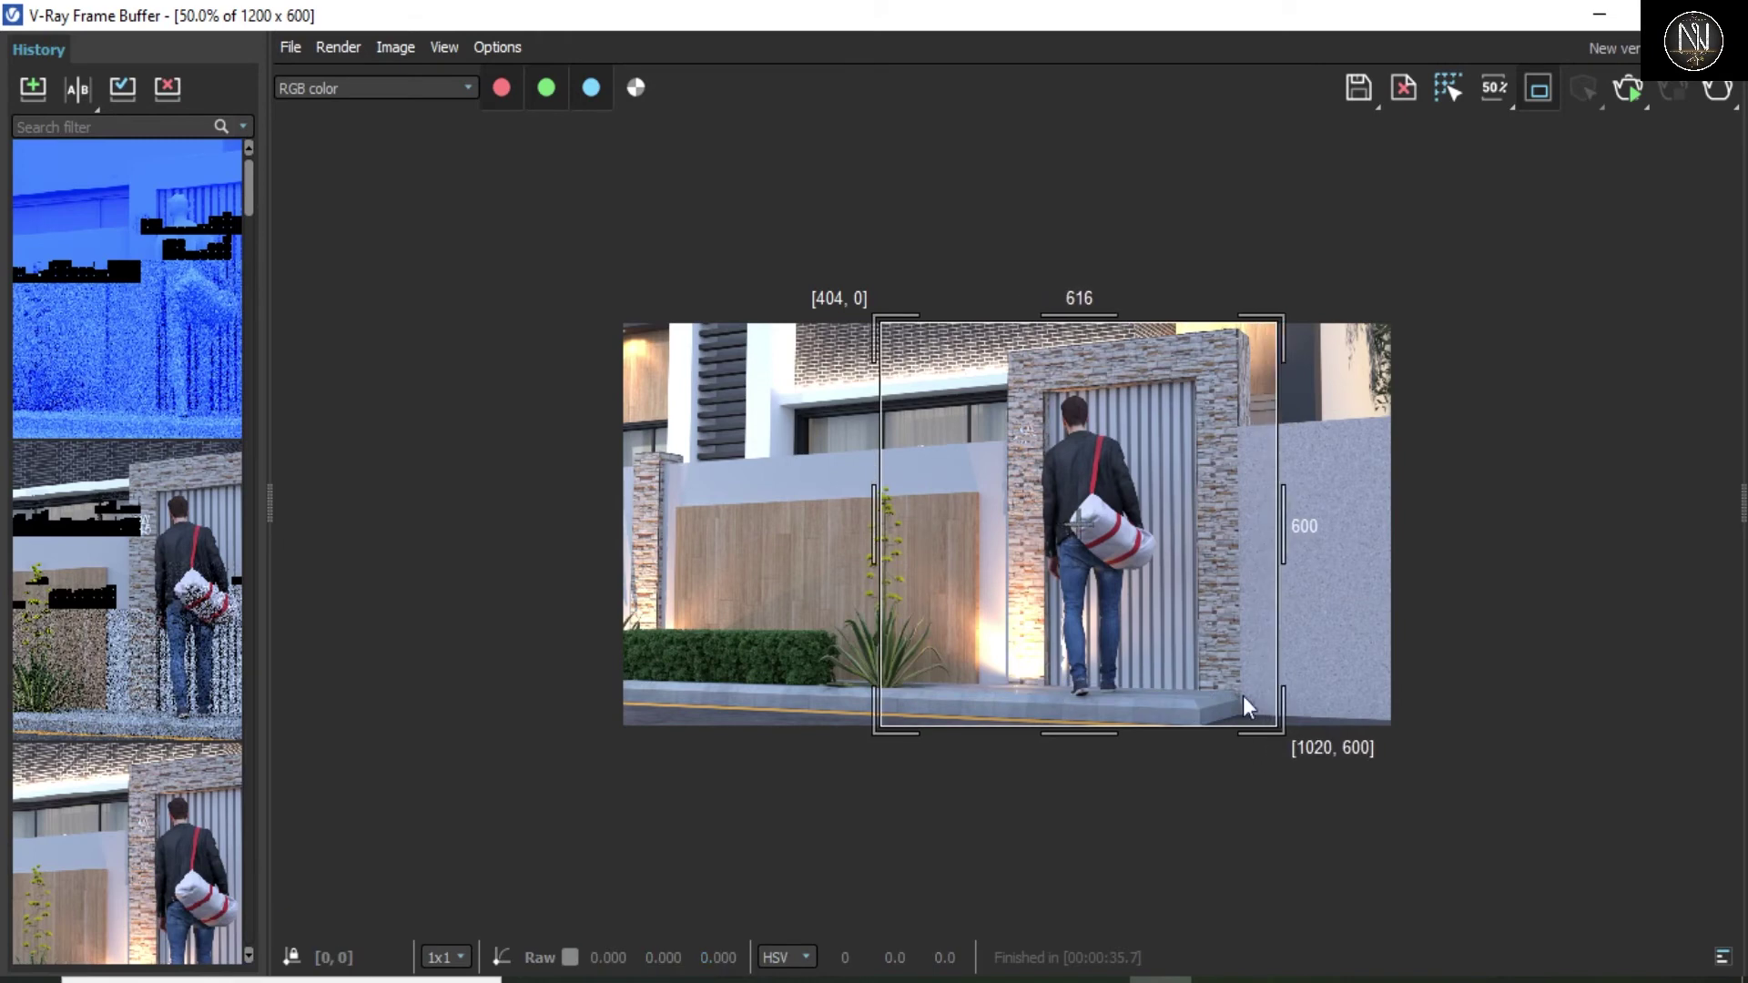
pyautogui.click(1718, 91)
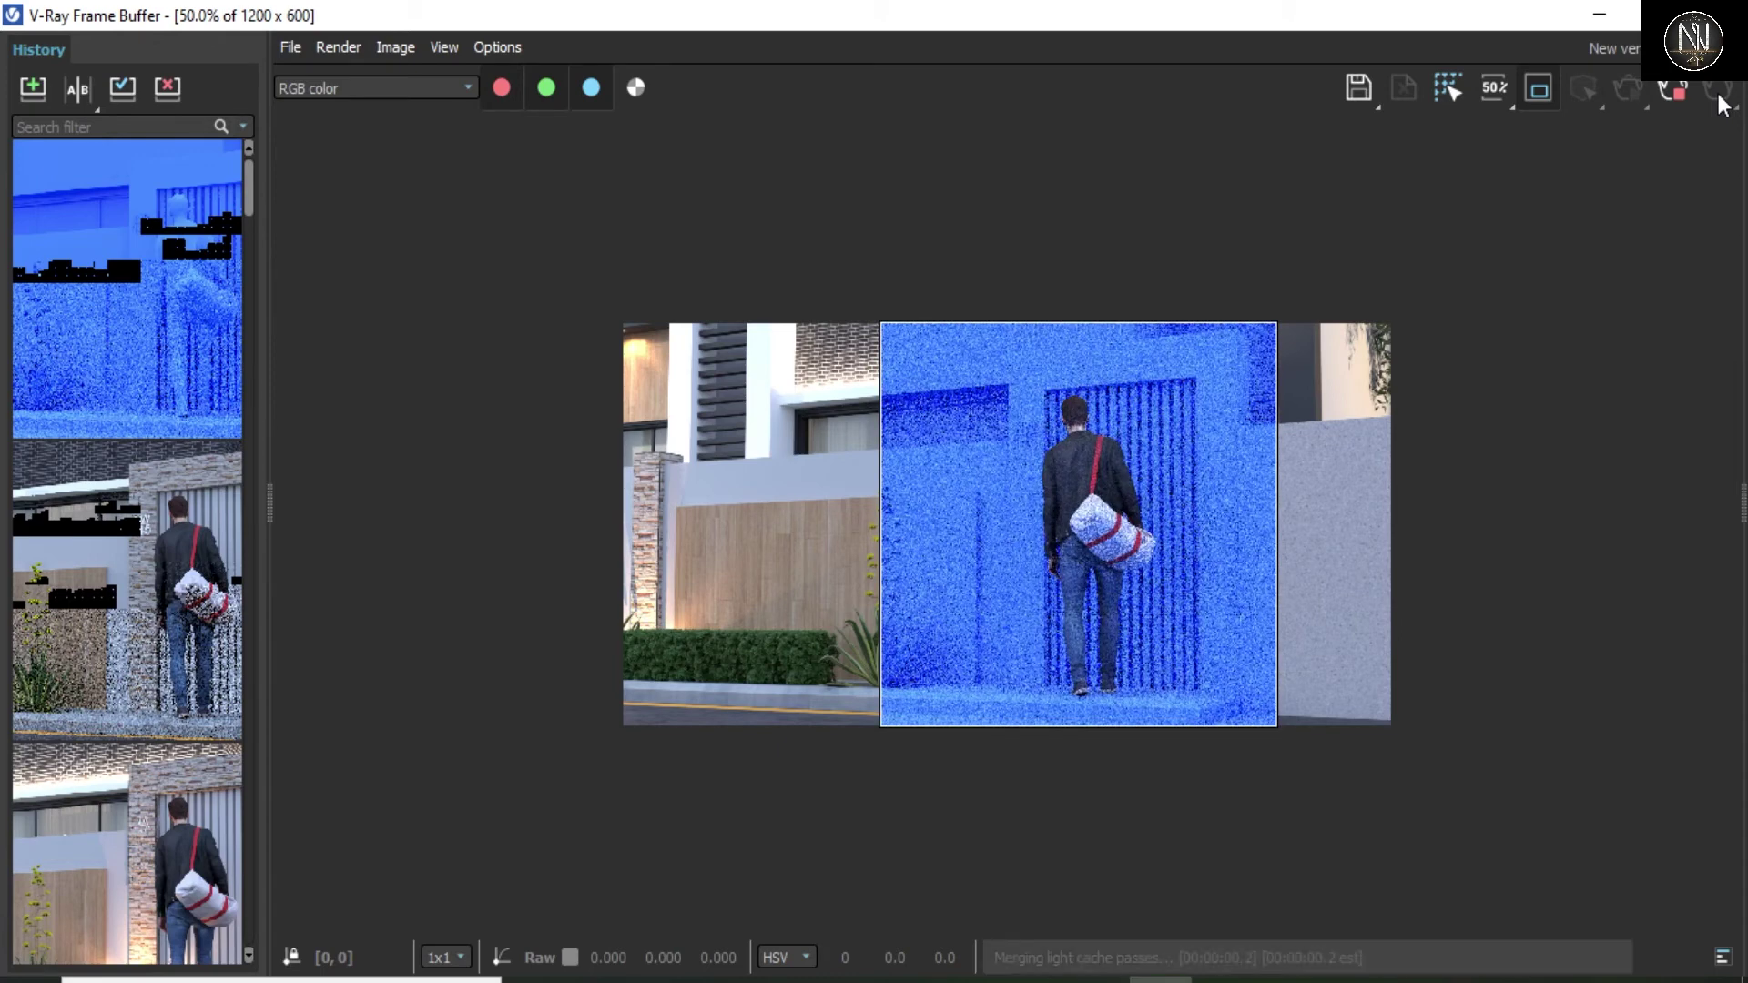
# - Compare the excluded man with the overridden surroundings in the region render, and turn off the render region
pyautogui.scroll(1, 1074, 528)
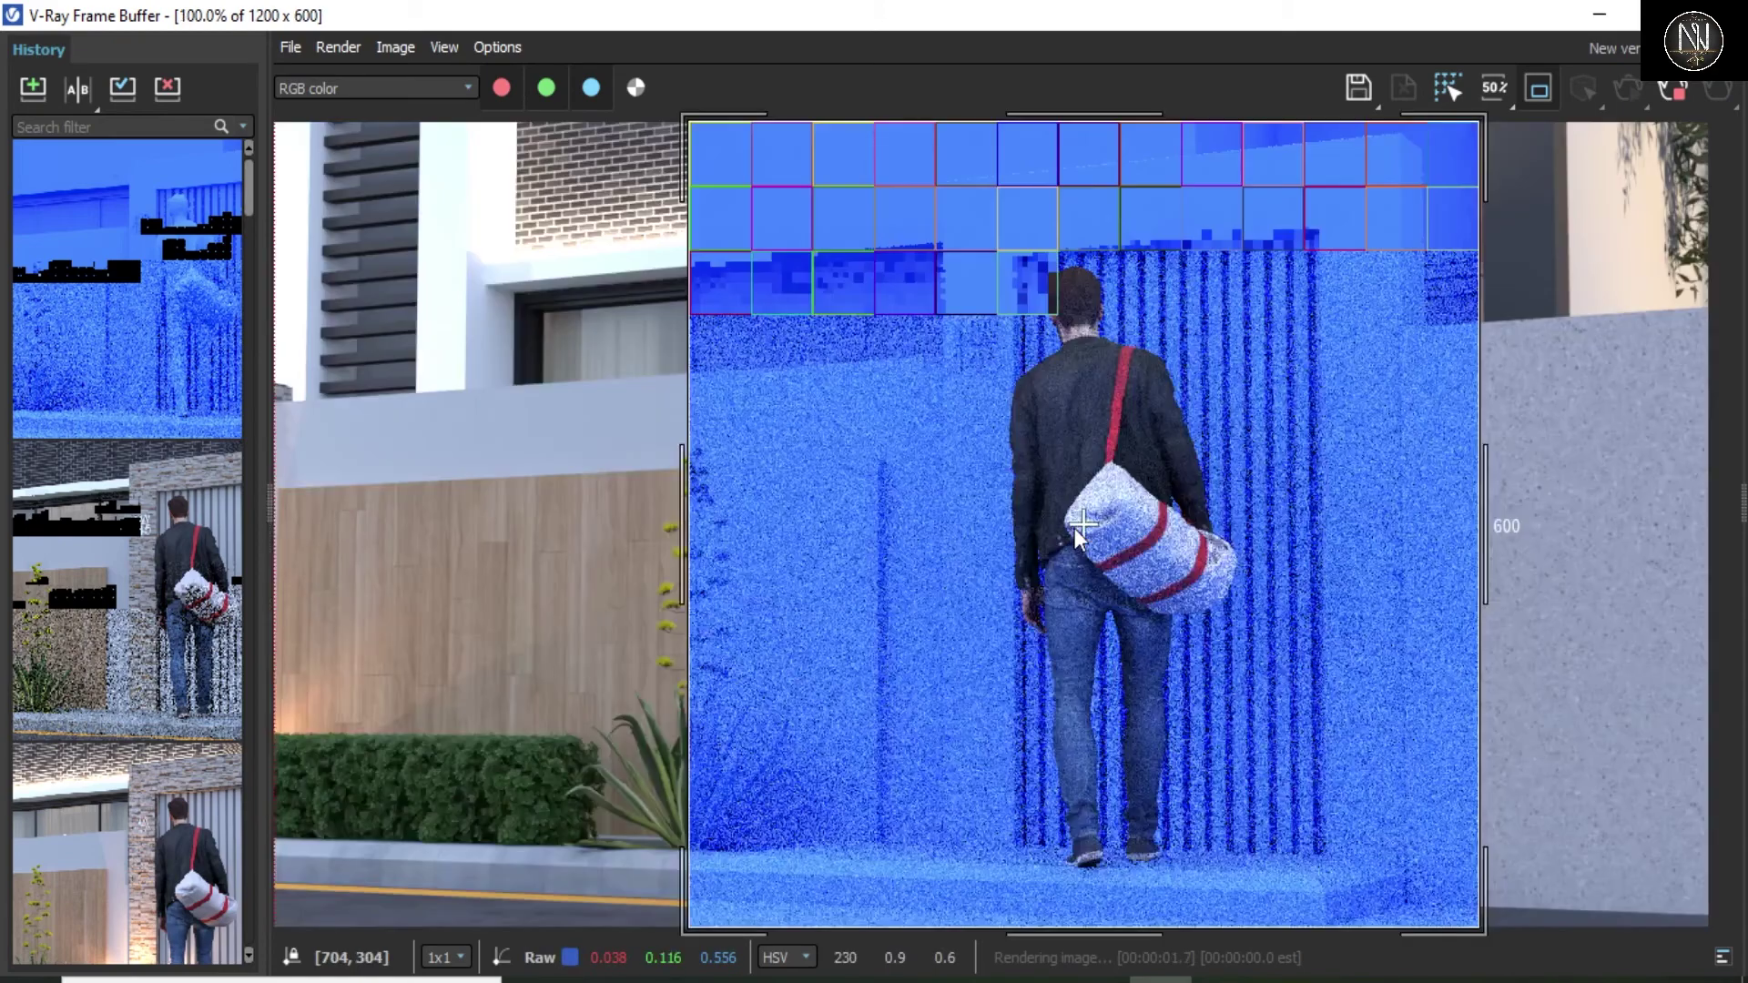
pyautogui.scroll(-1, 1077, 534)
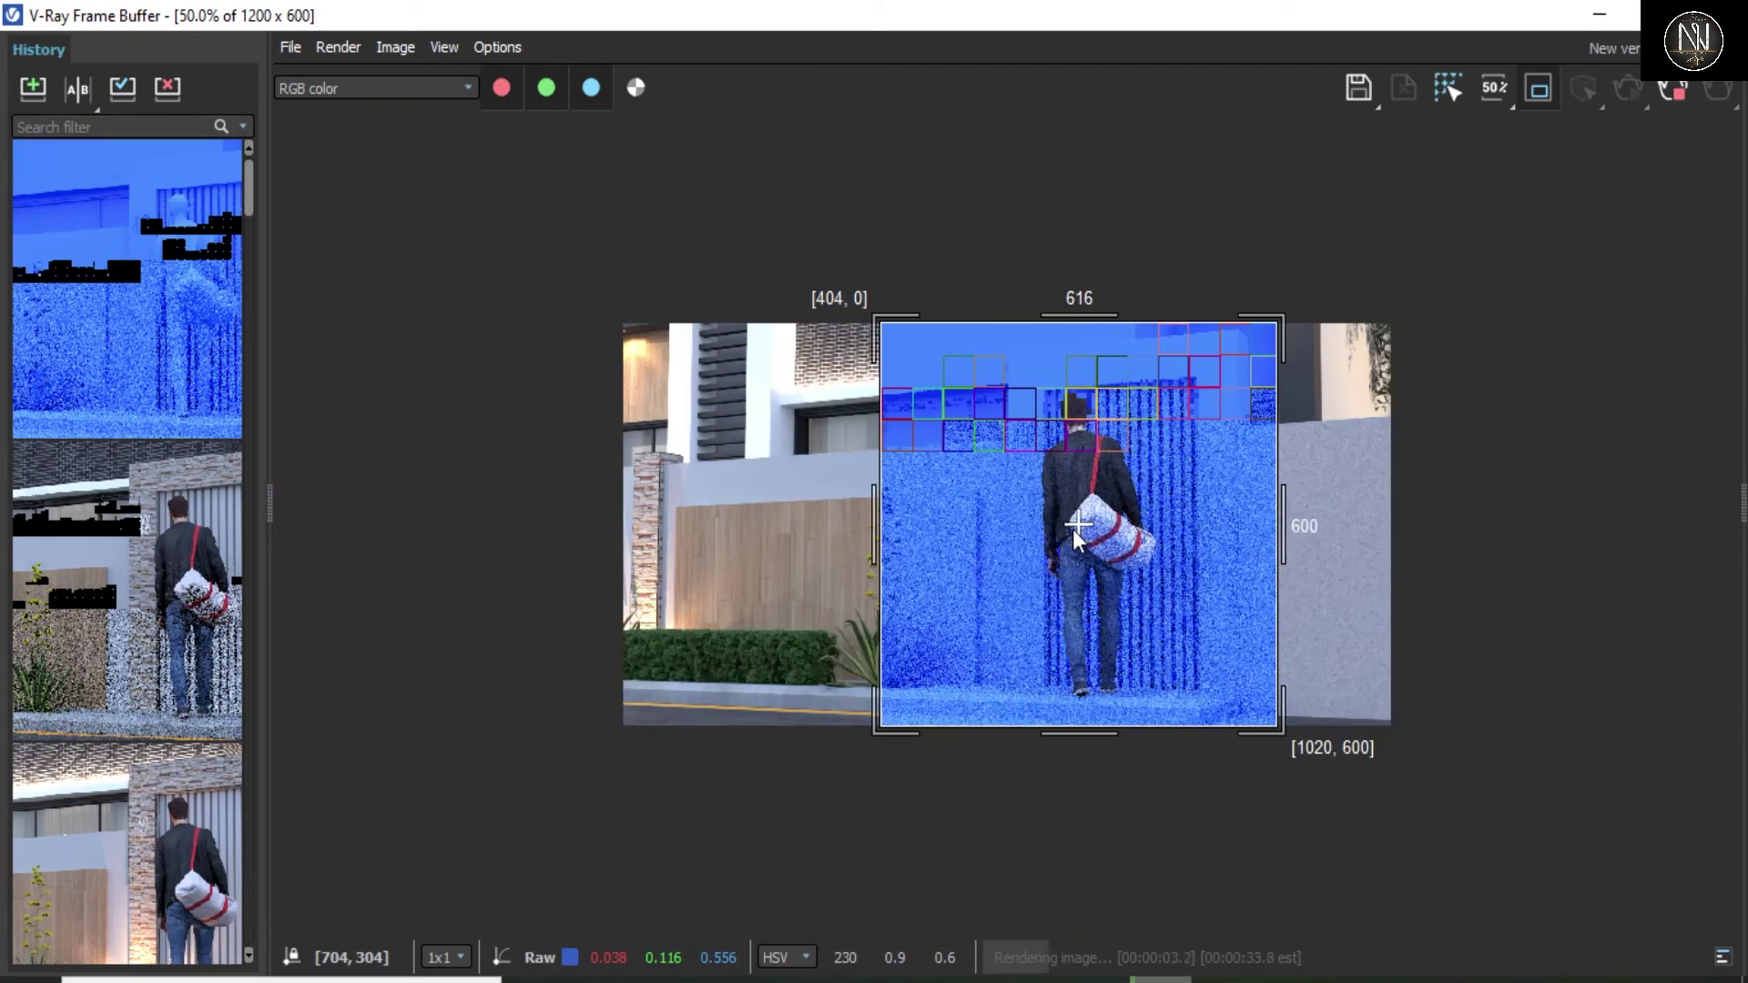
pyautogui.scroll(1, 1077, 535)
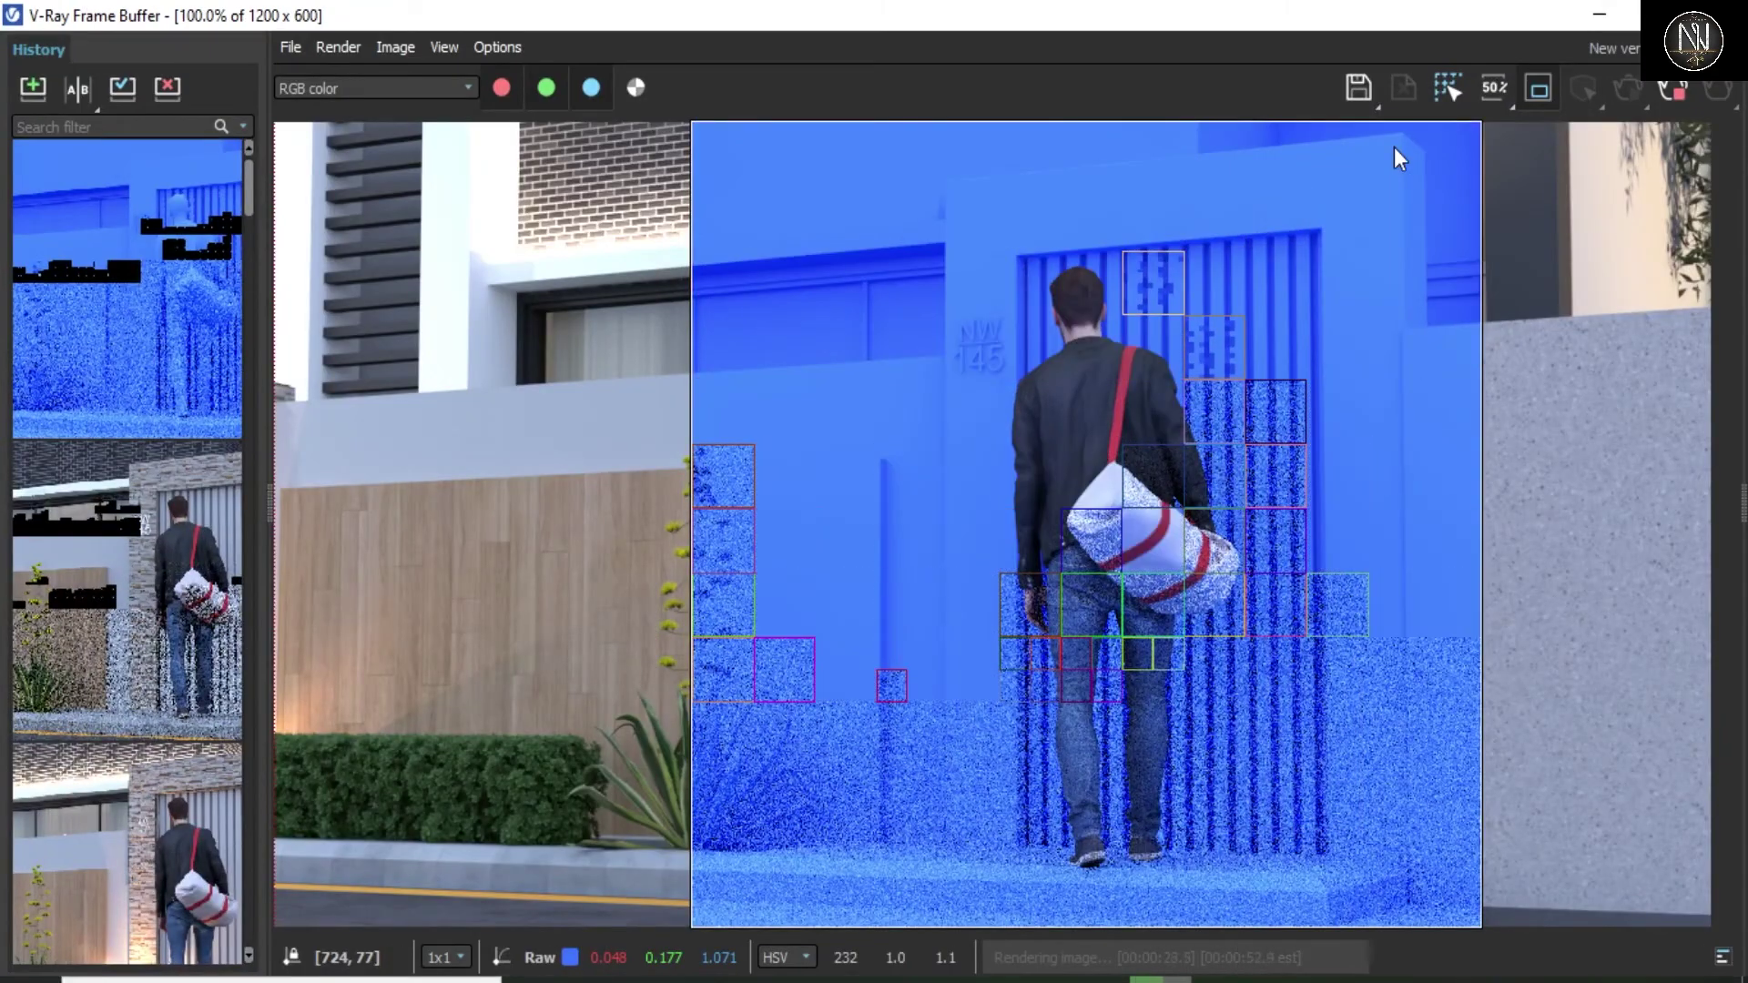
pyautogui.scroll(-1, 1291, 273)
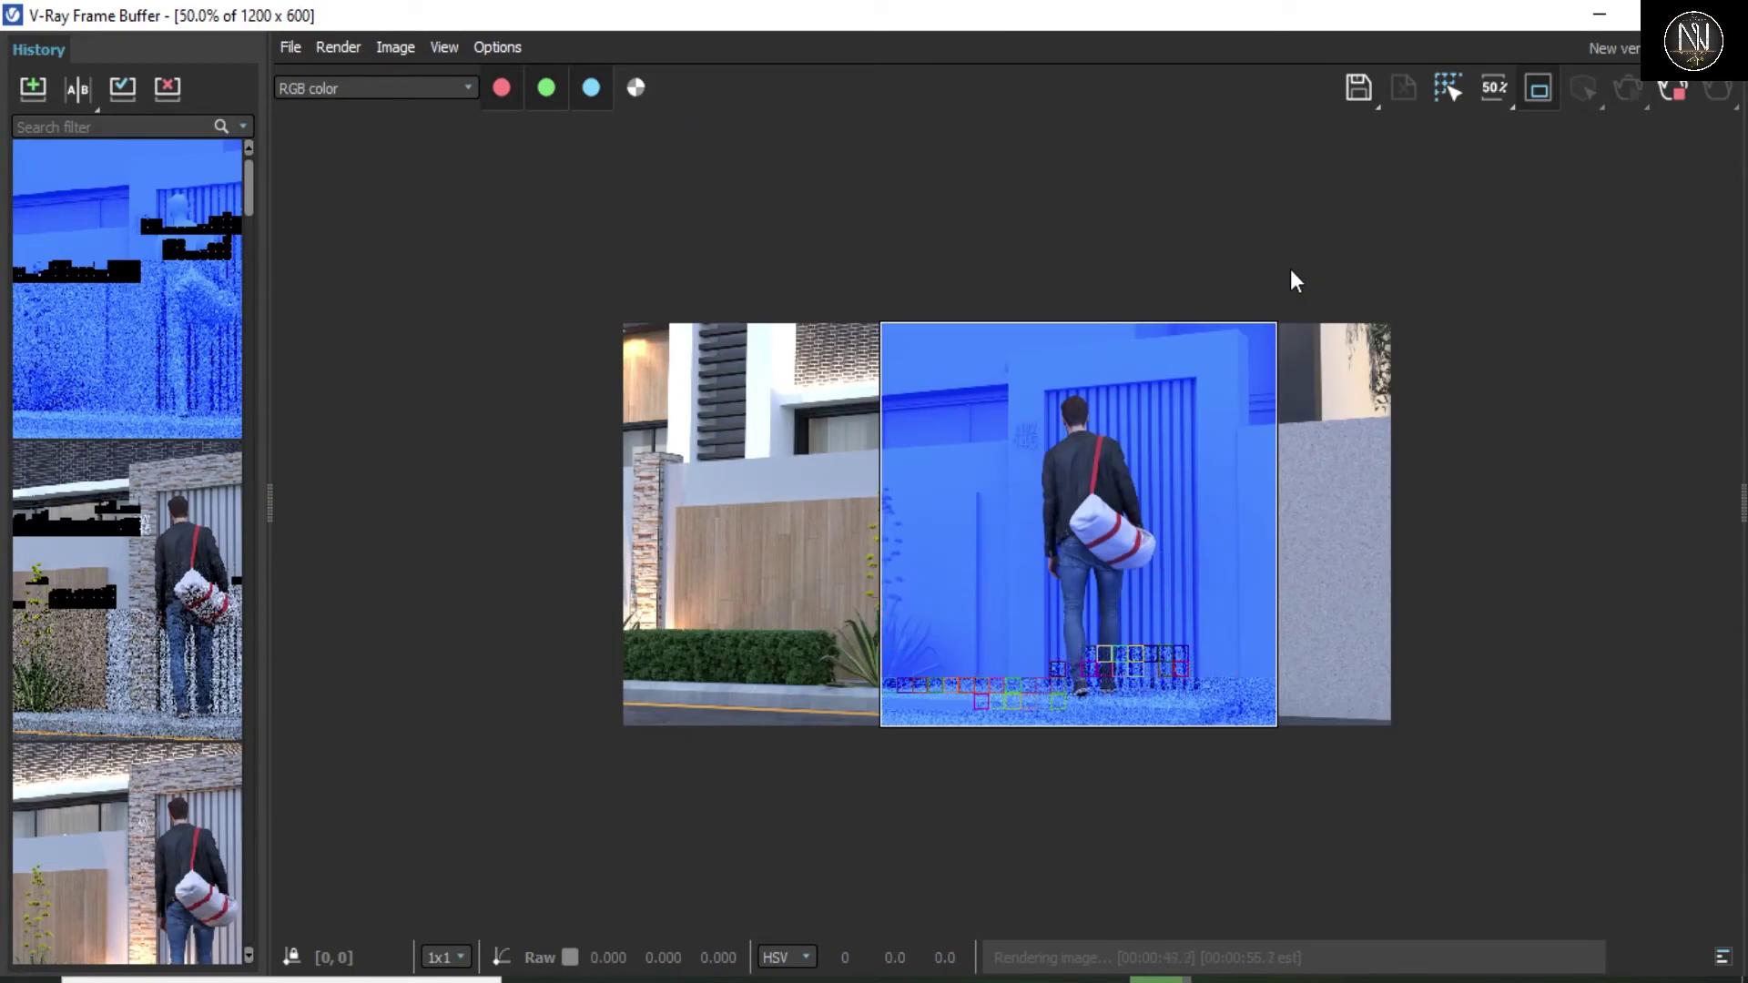
pyautogui.click(1531, 91)
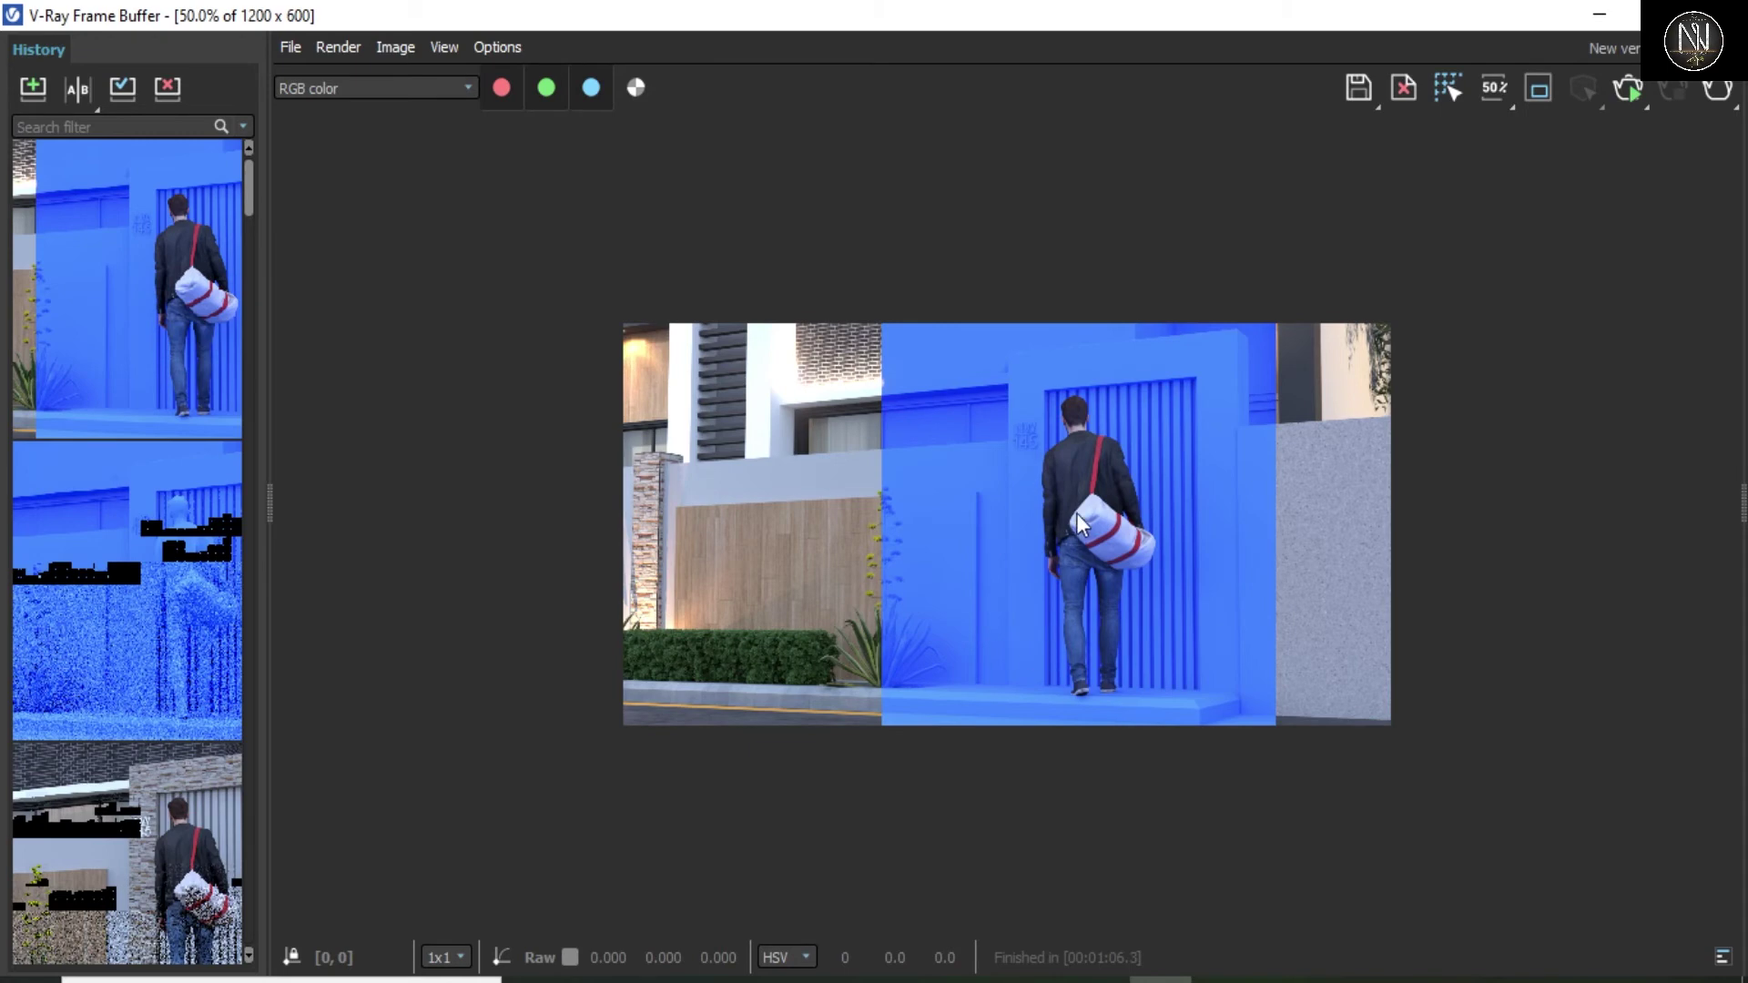
pyautogui.scroll(1, 1076, 511)
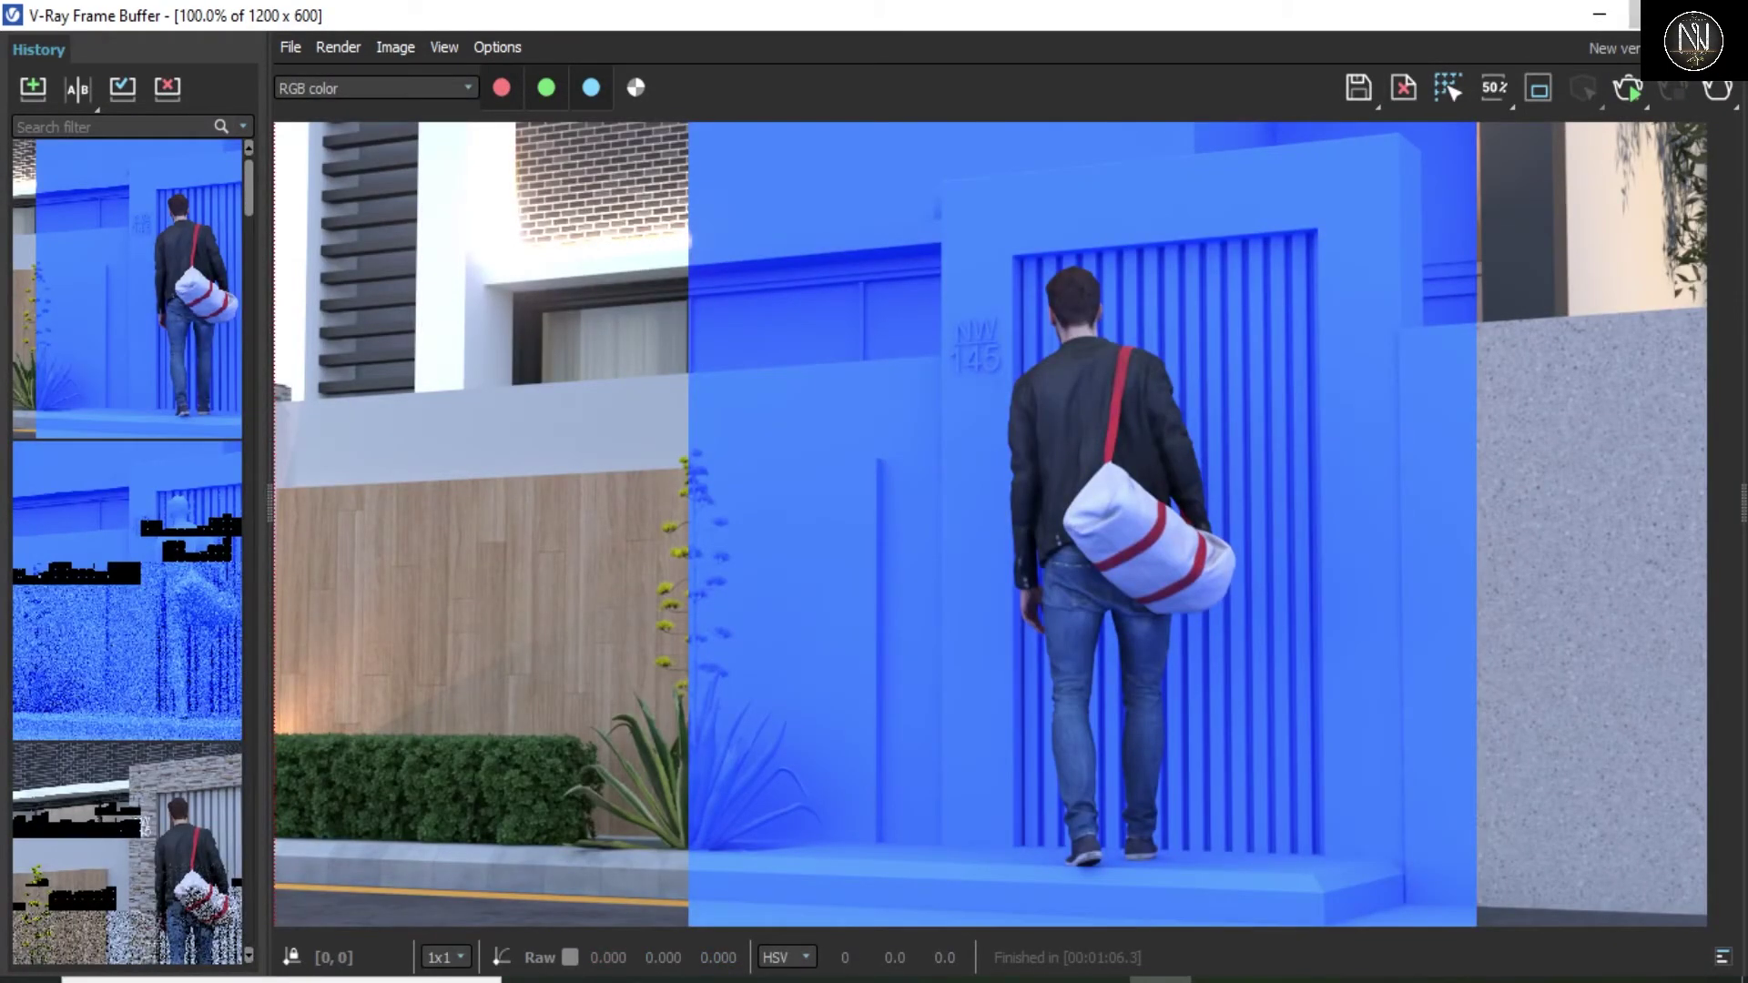
# - Switch the override exclusion to Exclude layers and select the "fance and exterior" layer
pyautogui.click(1655, 16)
pyautogui.moveTo(1313, 150); pyautogui.dragTo(1272, 262)
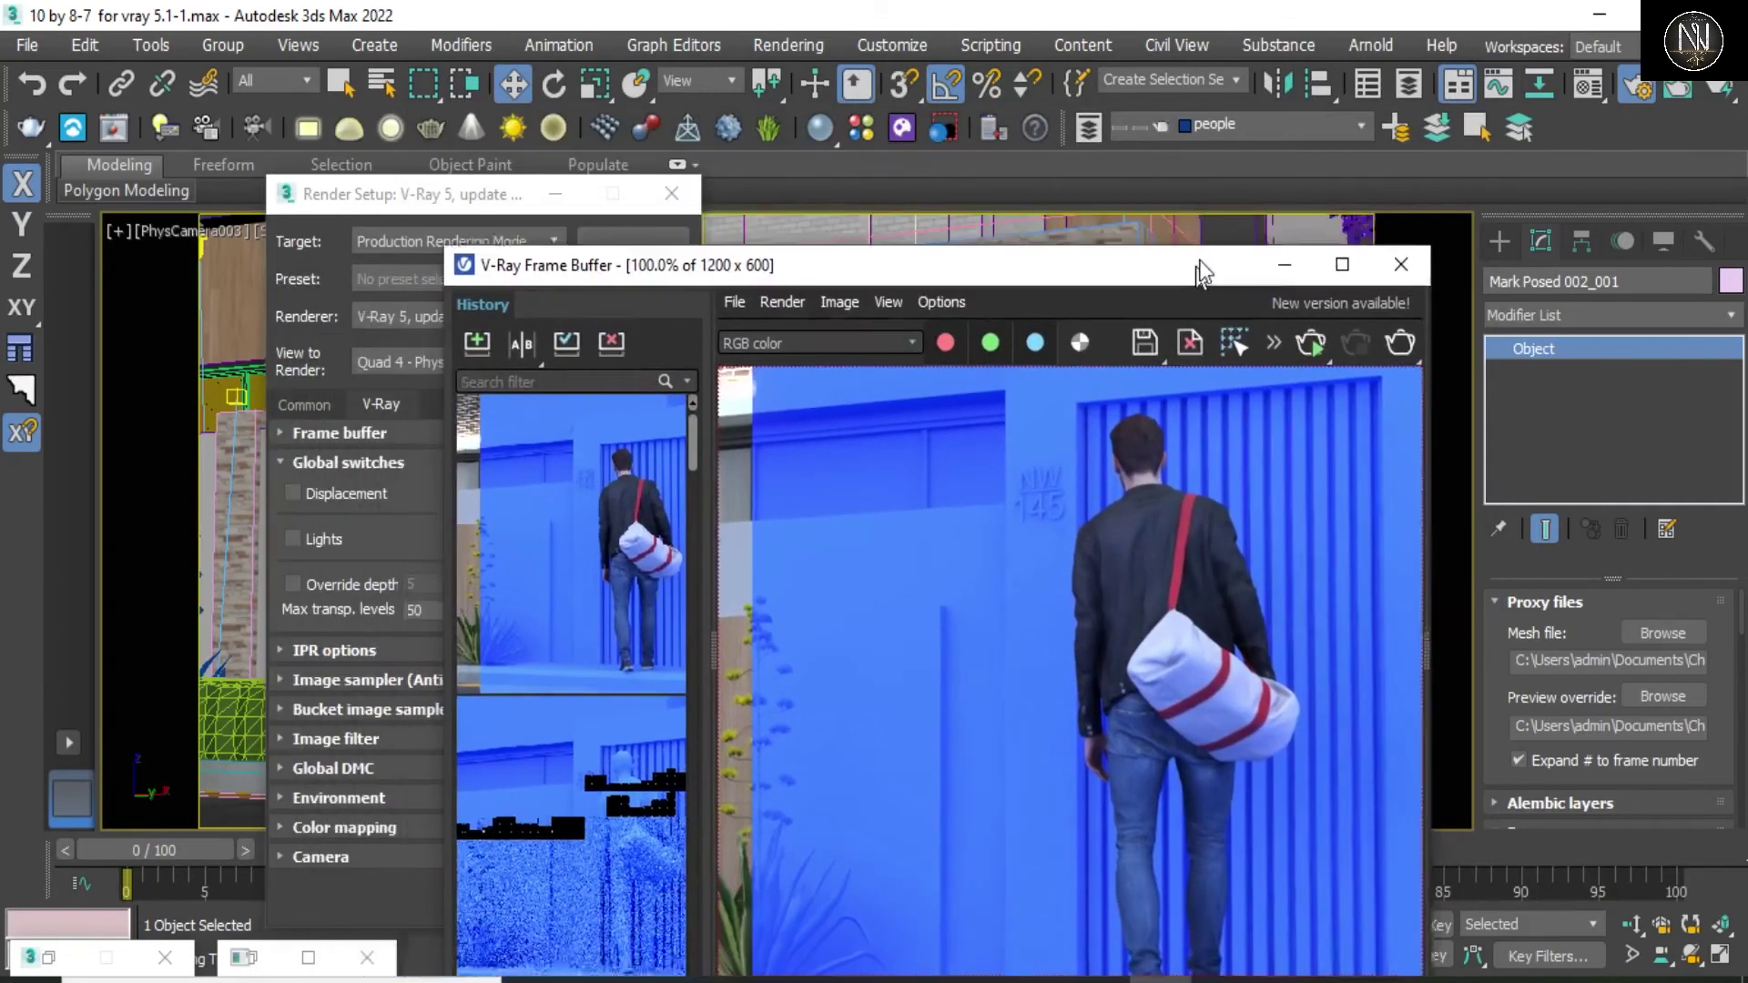
pyautogui.moveTo(470, 187); pyautogui.dragTo(495, 160)
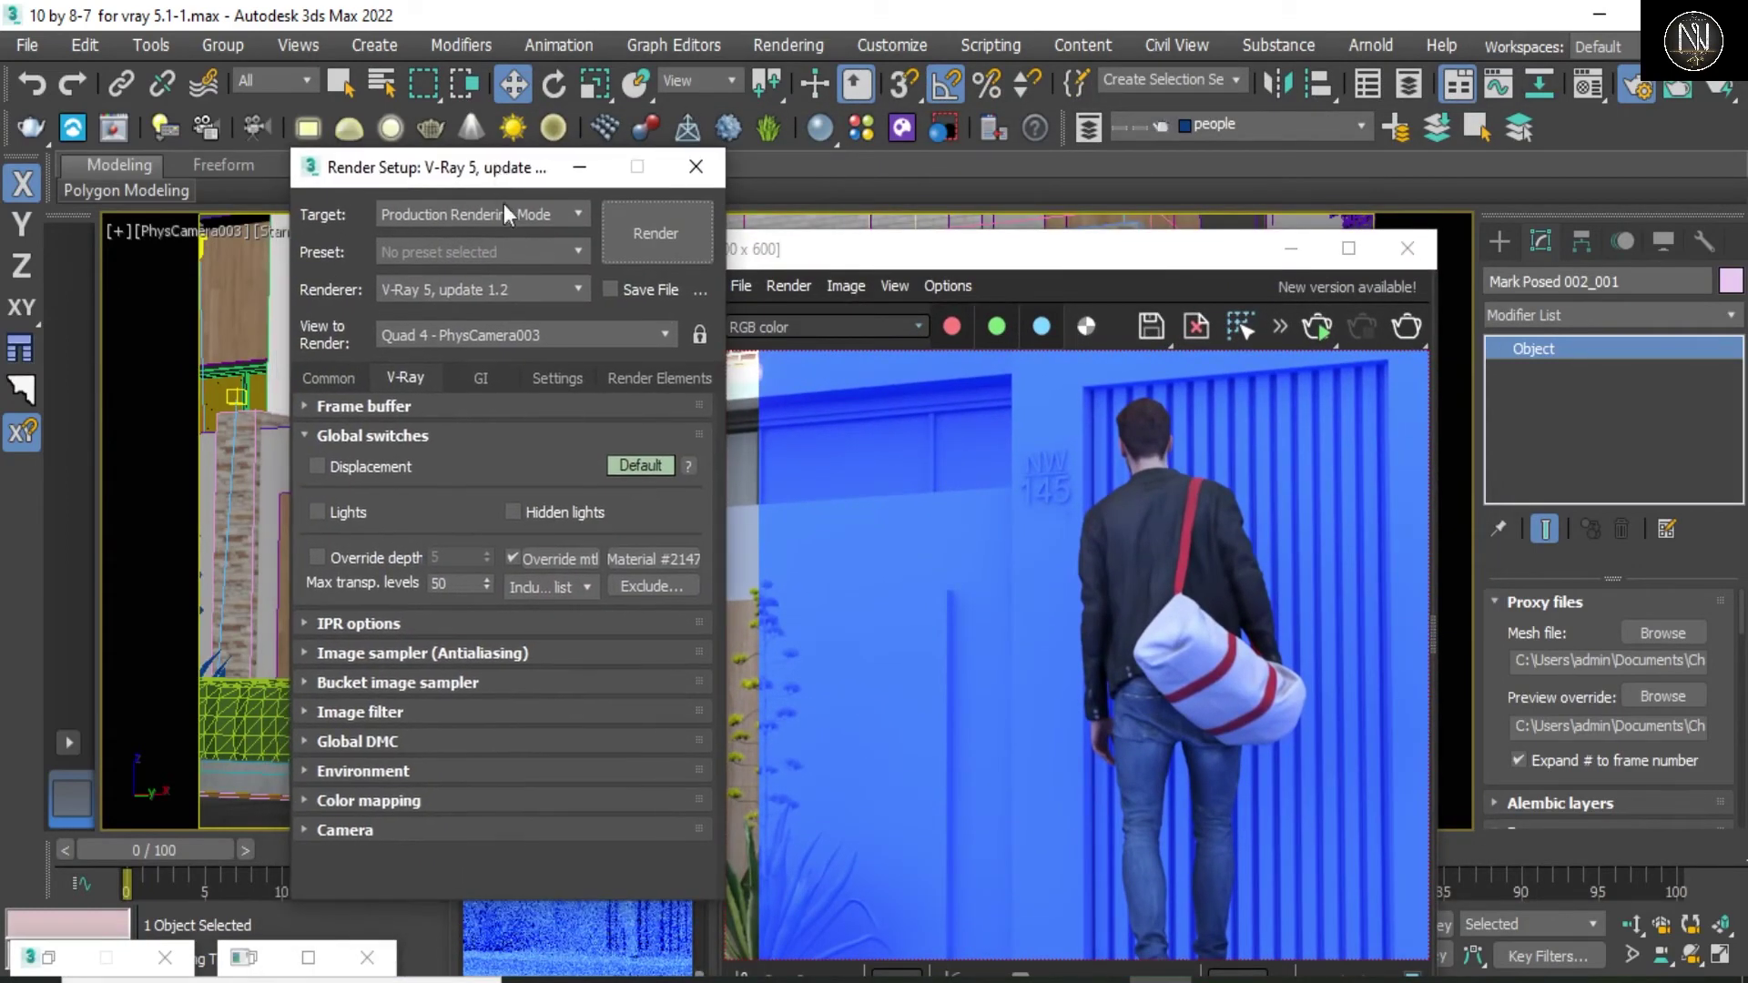
pyautogui.click(564, 592)
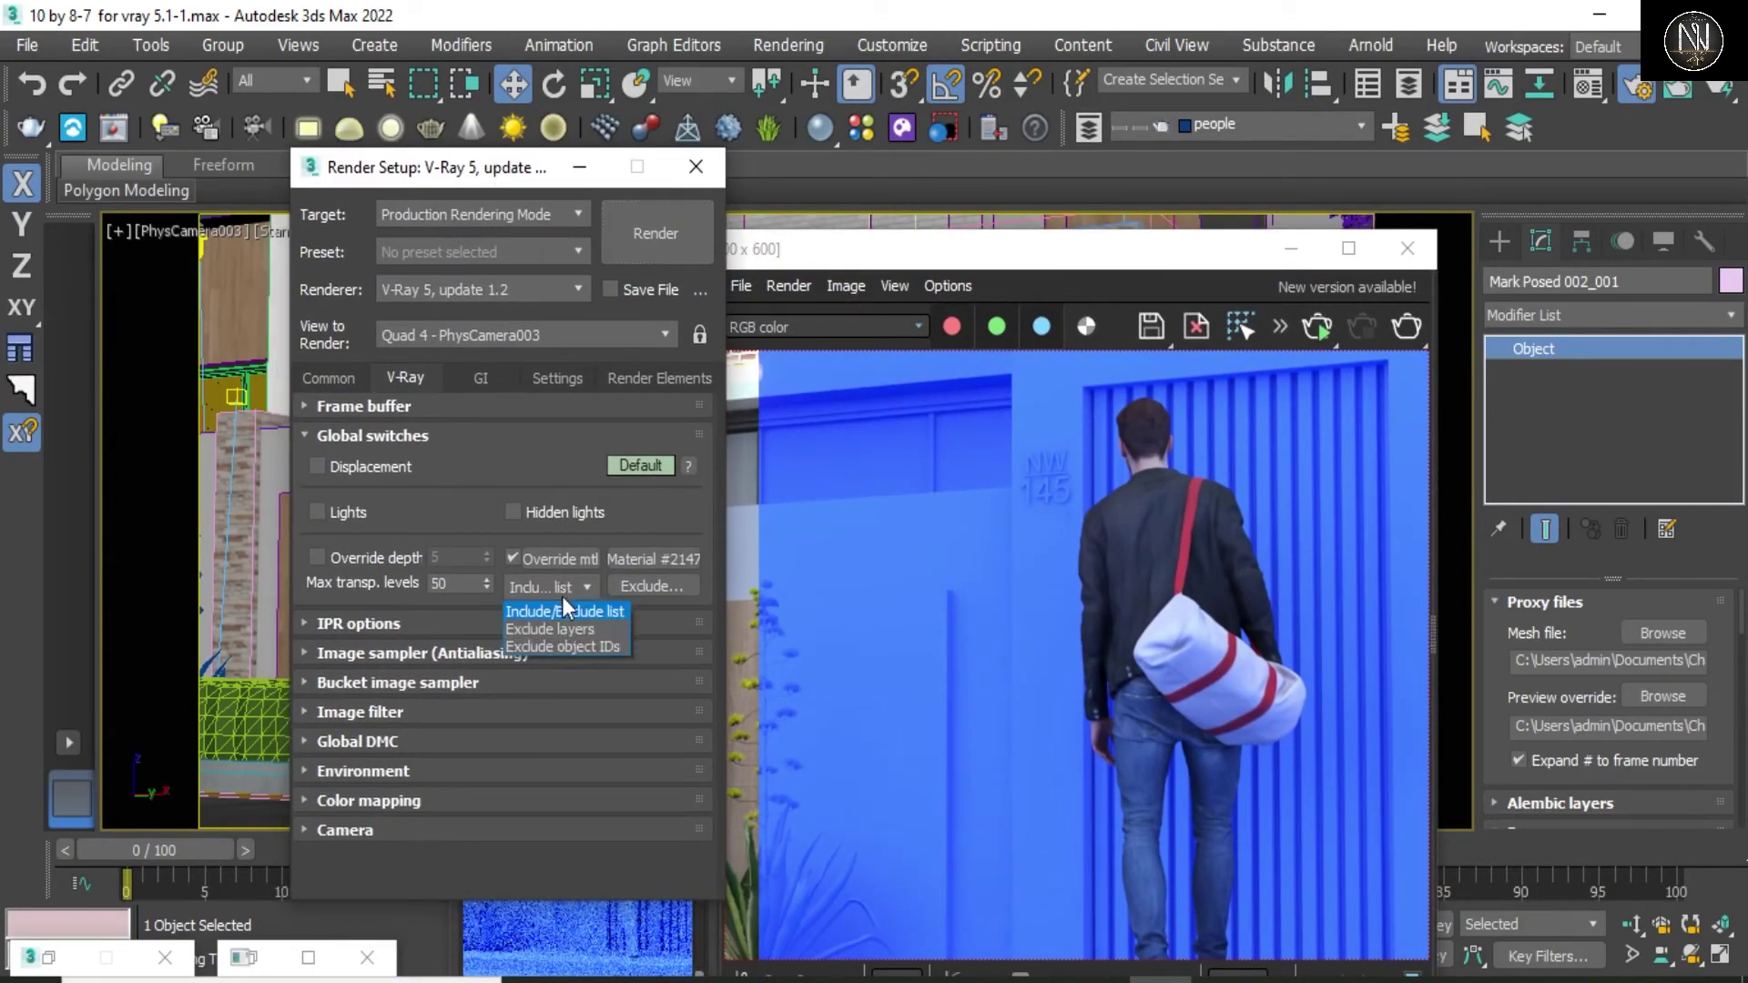
pyautogui.click(557, 630)
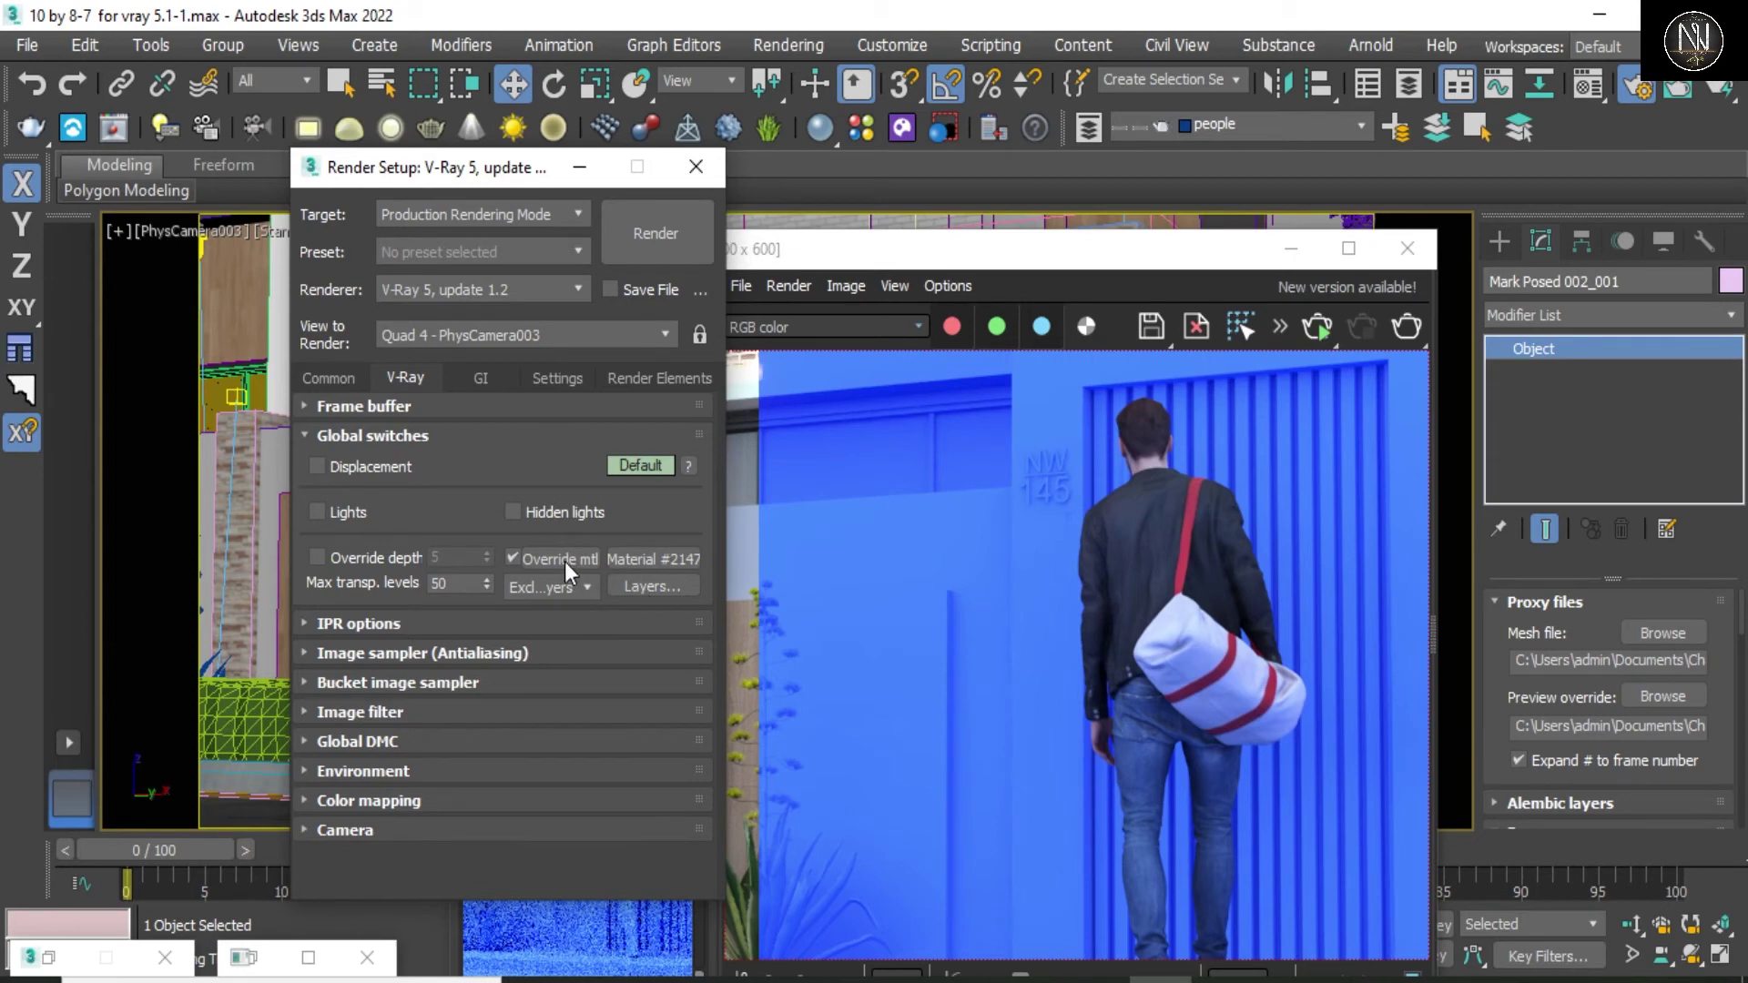
pyautogui.click(681, 583)
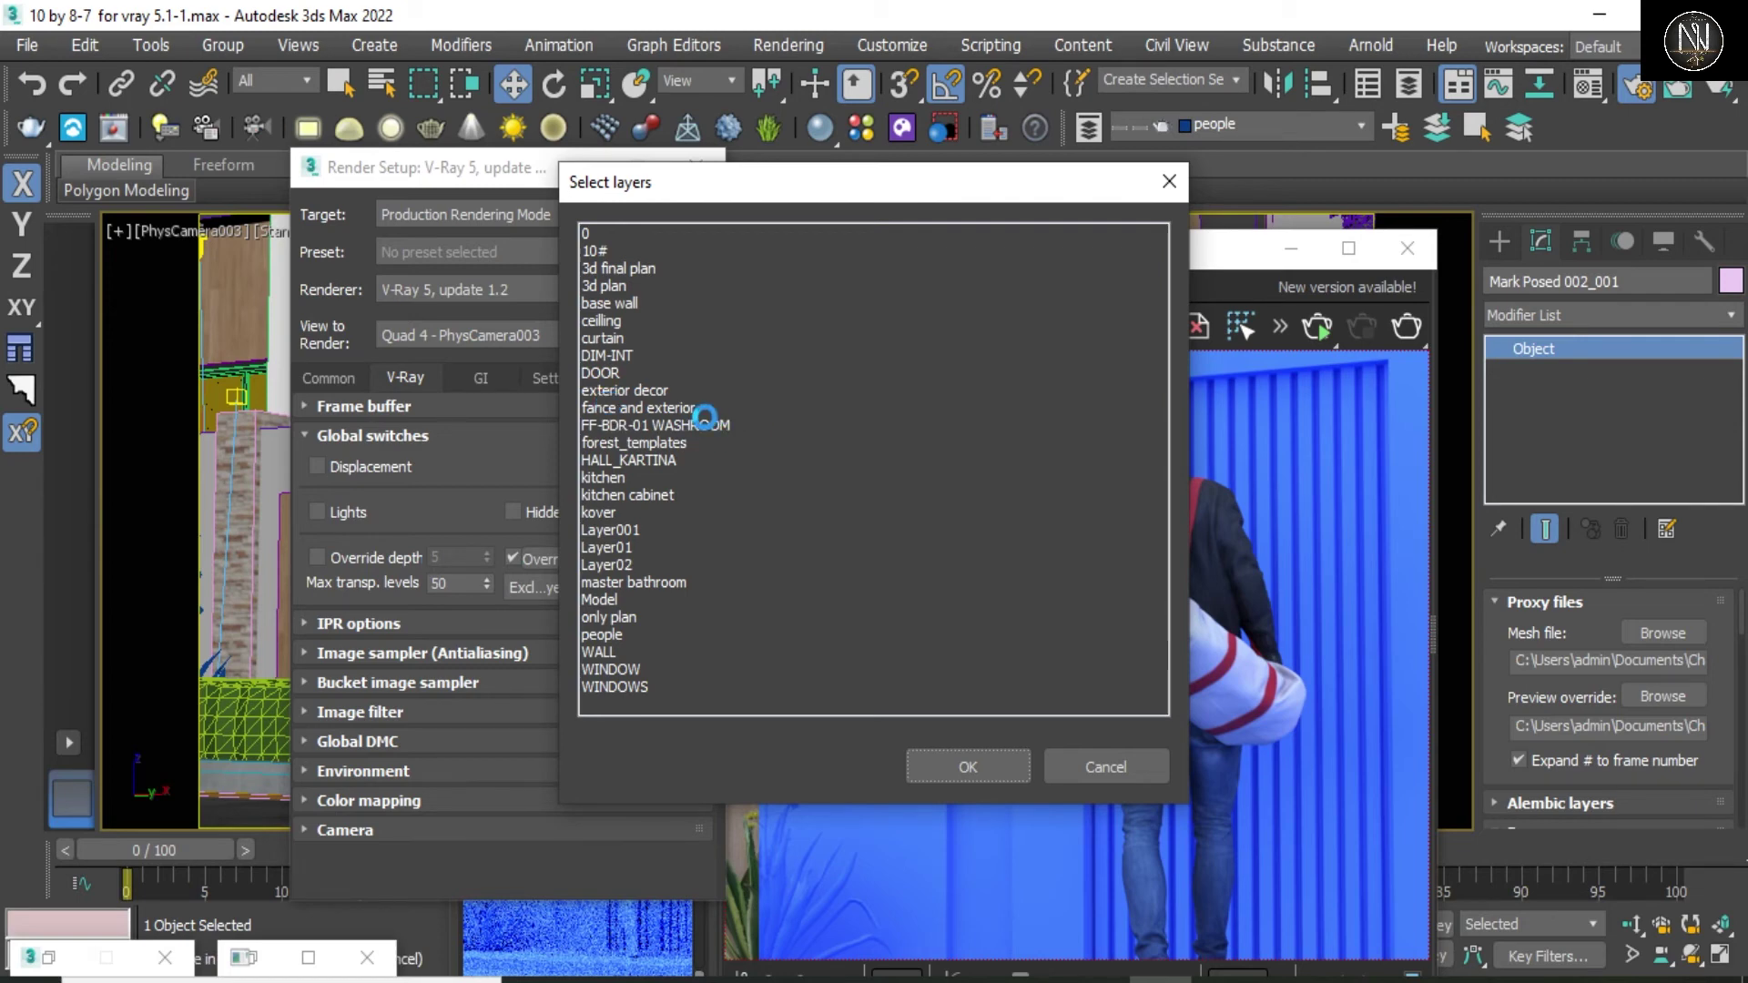
pyautogui.click(634, 405)
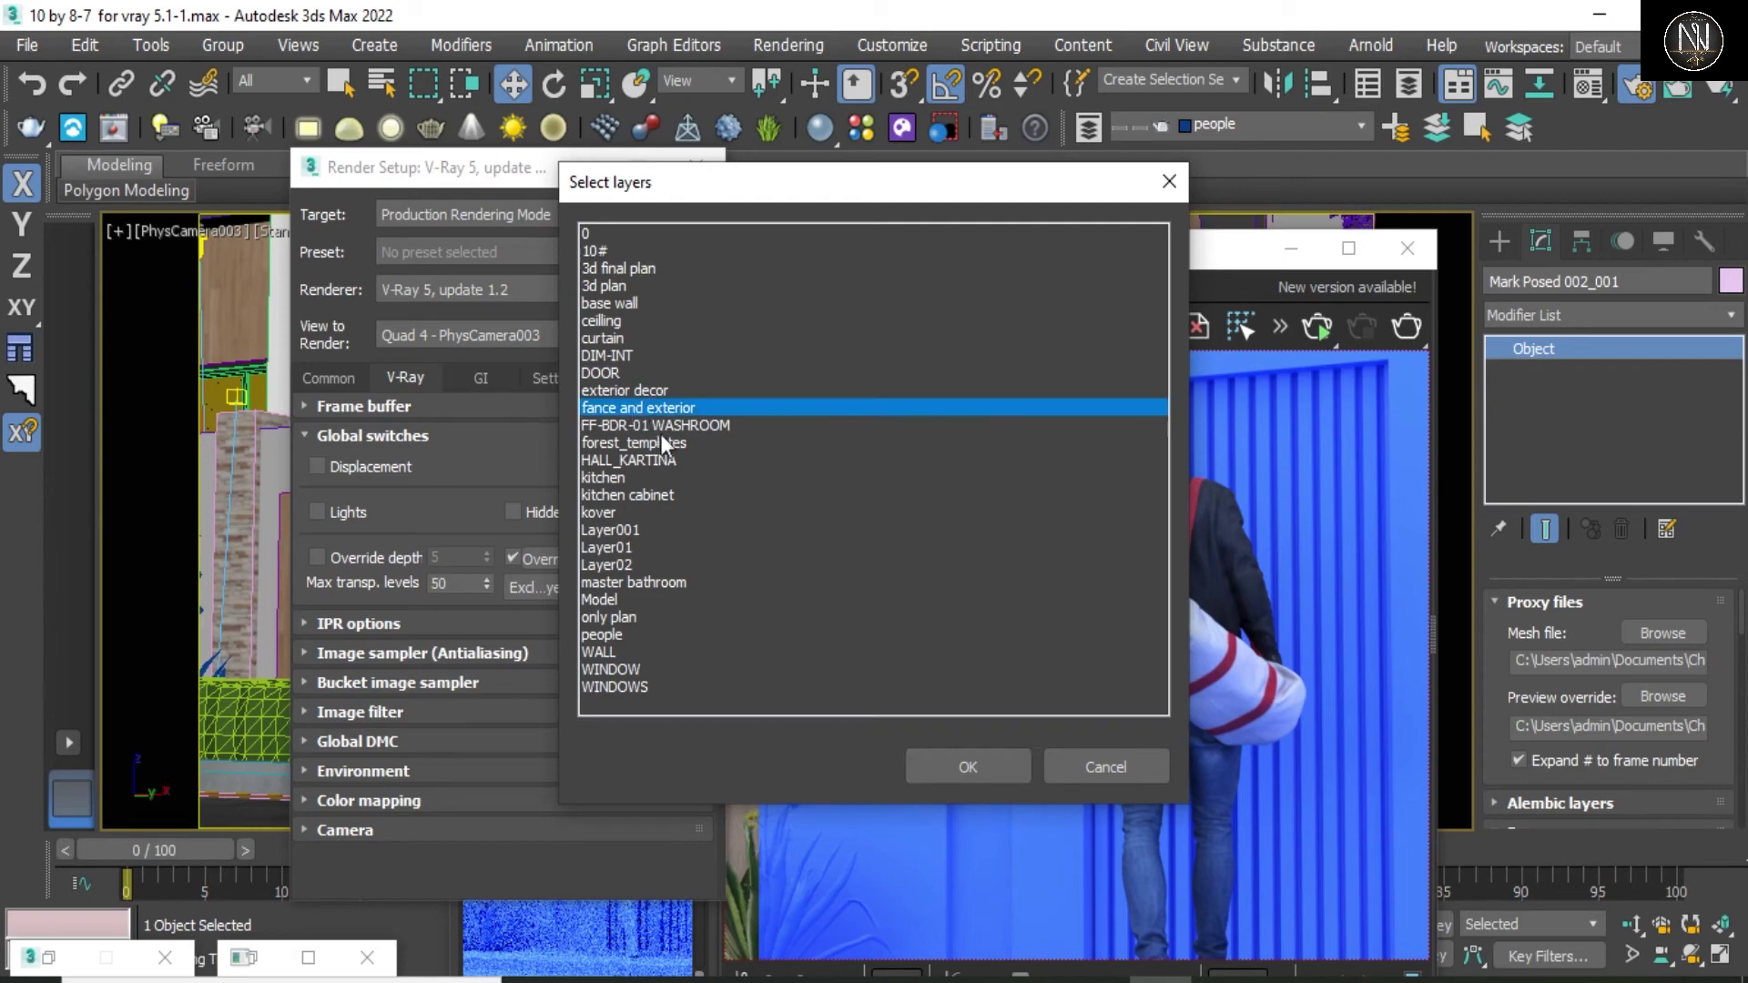
pyautogui.click(968, 766)
# - Enlarge the frame buffer and load the earlier lit render with original materials from its history
pyautogui.moveTo(507, 167); pyautogui.dragTo(774, 310)
pyautogui.click(1347, 249)
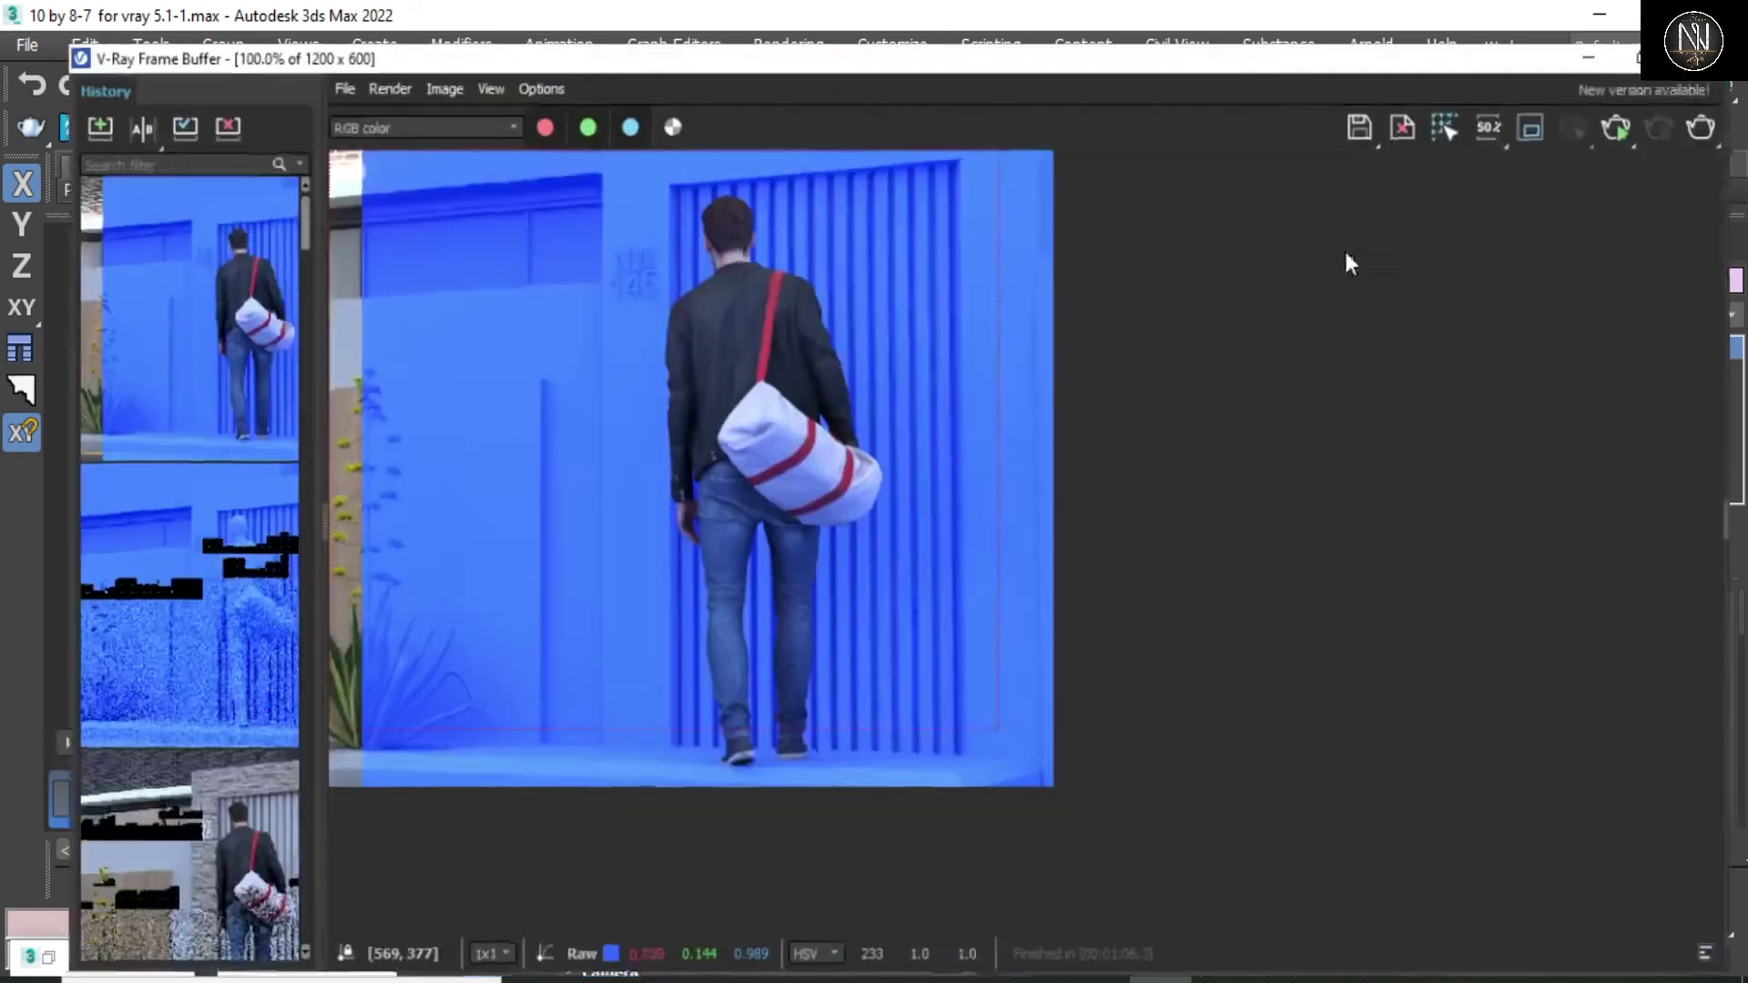
pyautogui.scroll(-2, 63, 721)
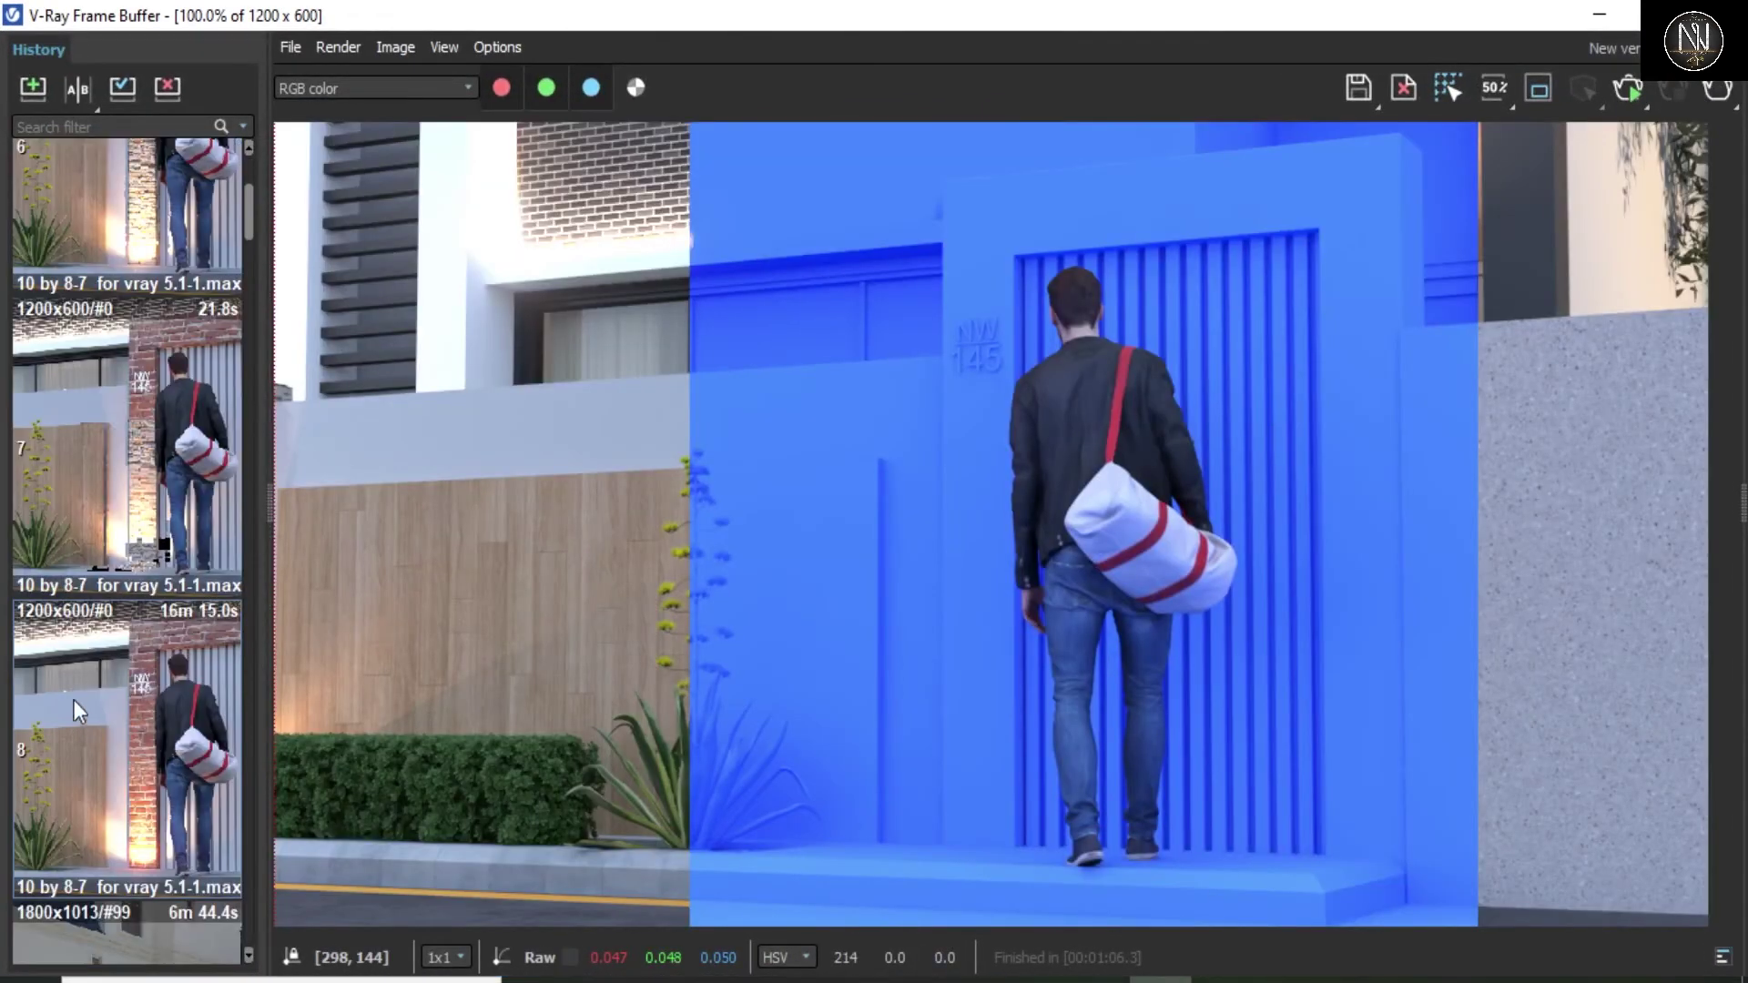
pyautogui.scroll(1, 91, 648)
pyautogui.click(93, 642)
pyautogui.doubleClick(129, 313)
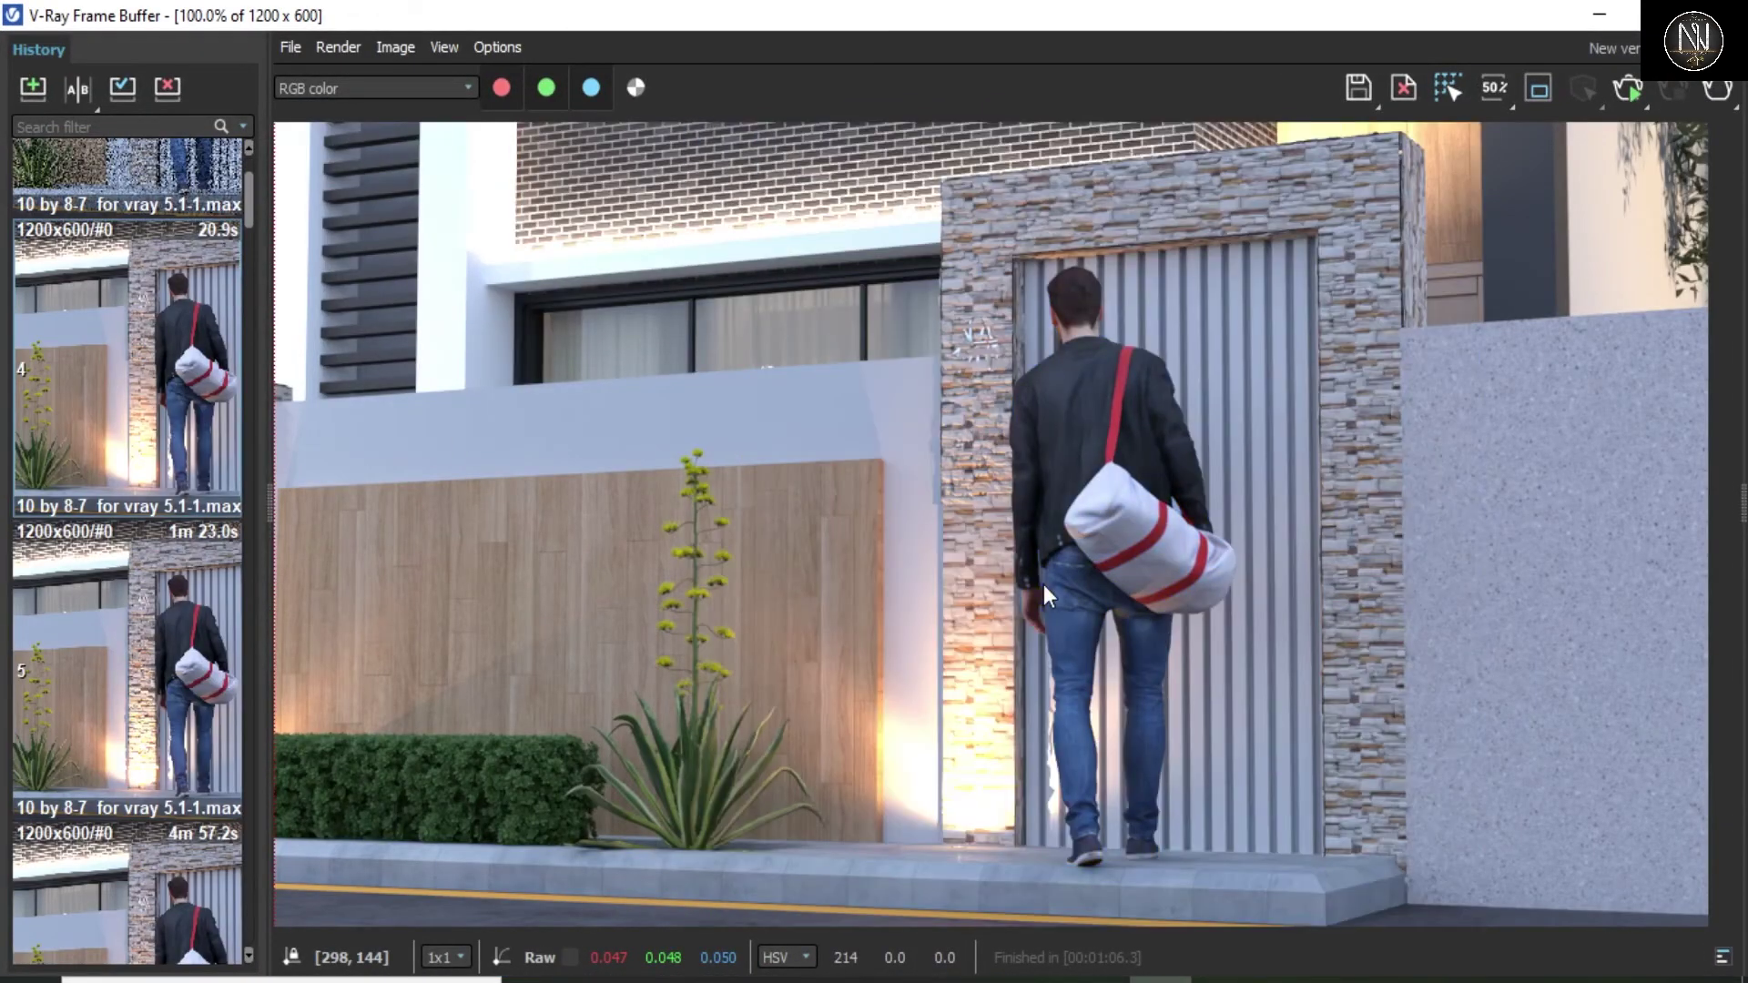
# - Render the full camera view with the "fance and exterior" layer excluded from the override material, and inspect the fence and exterior surfaces up close
pyautogui.scroll(-2, 1040, 577)
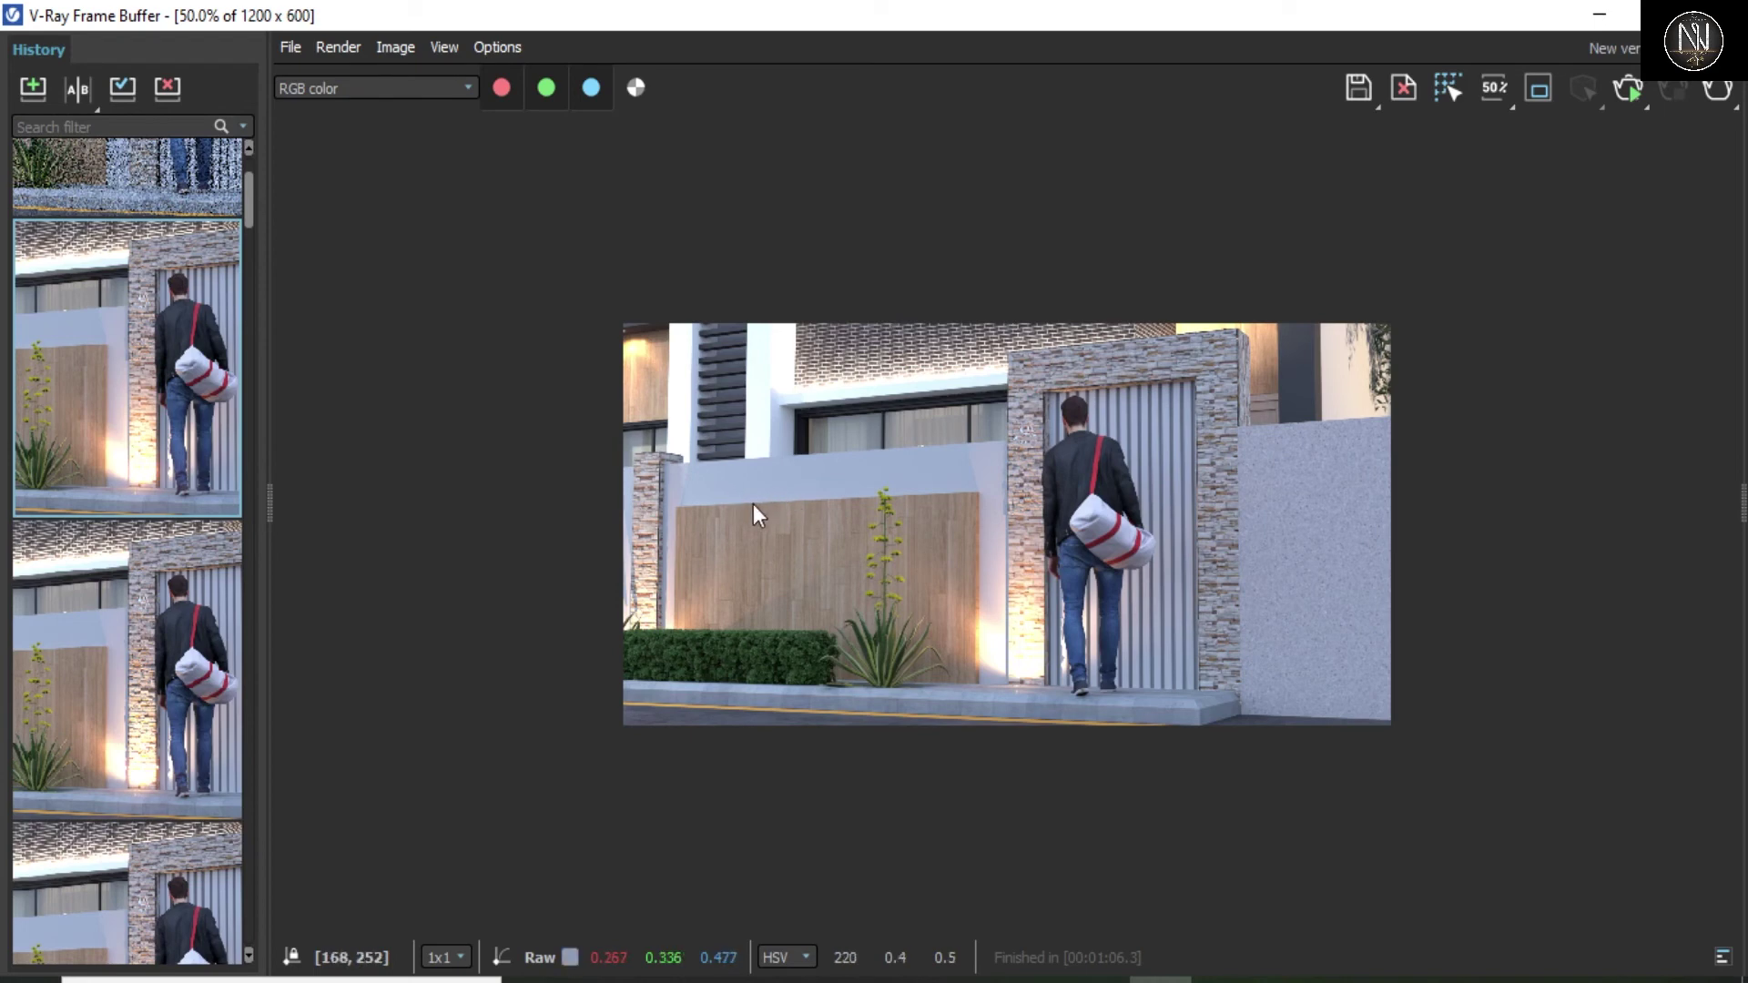
pyautogui.click(1717, 88)
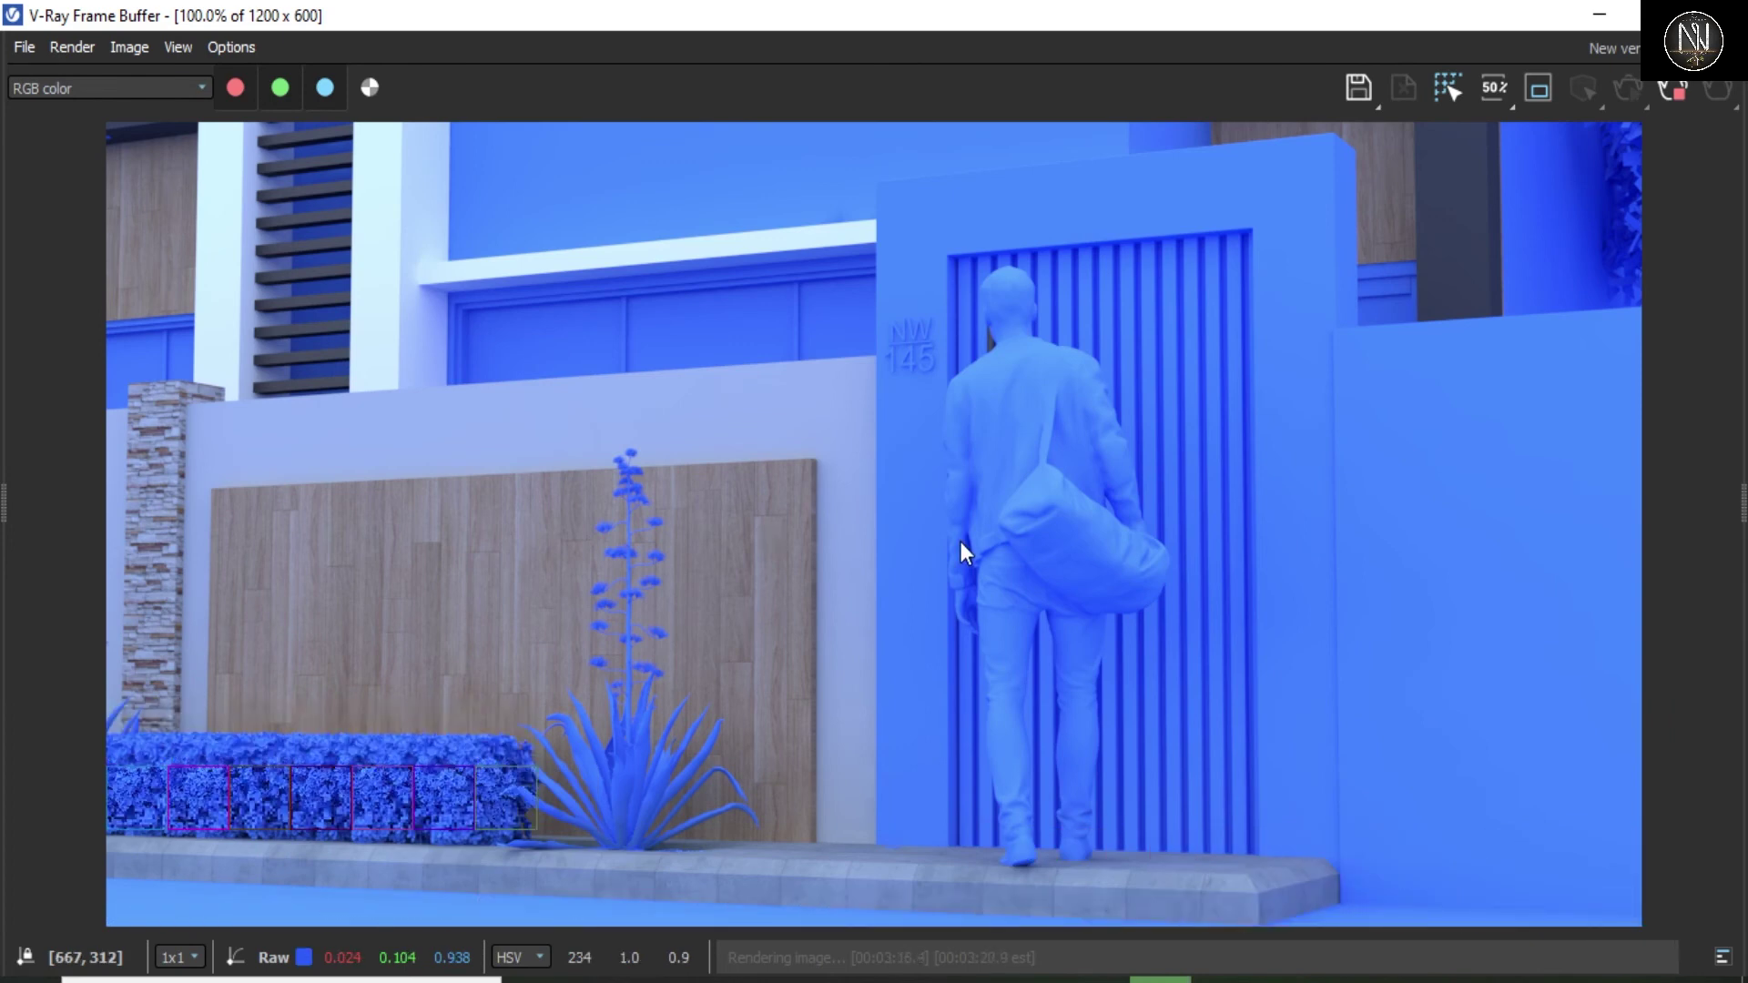
pyautogui.scroll(-1, 873, 599)
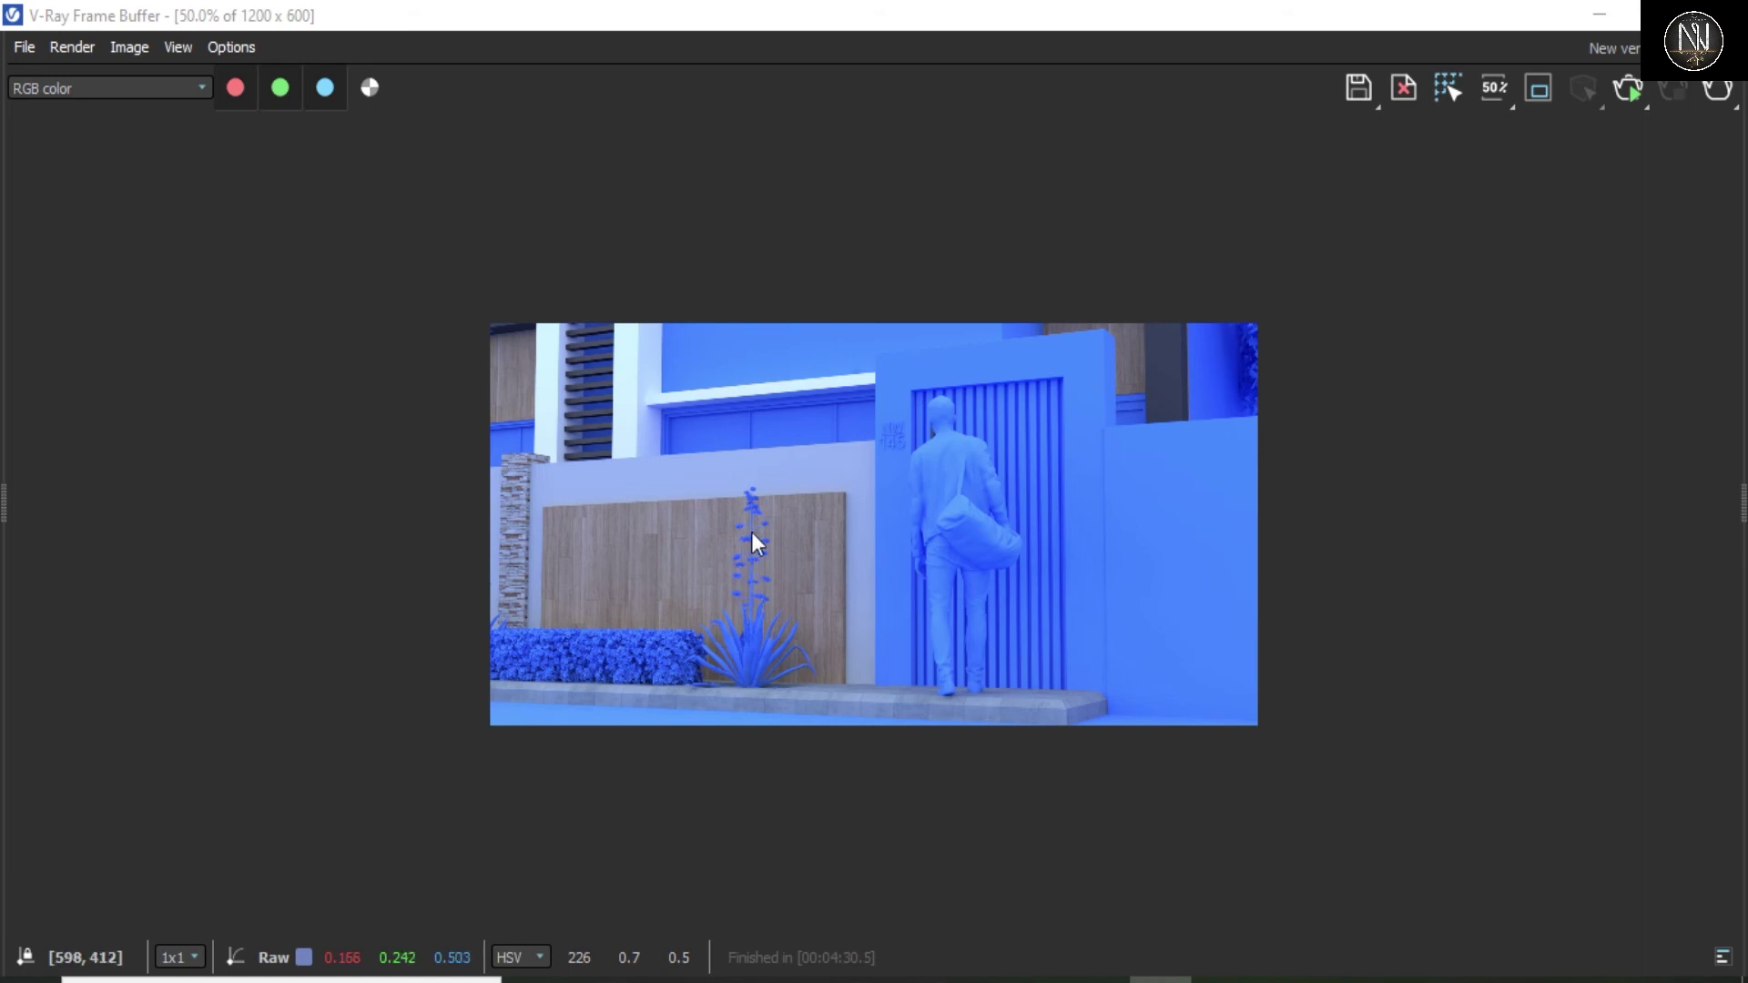
pyautogui.scroll(1, 765, 517)
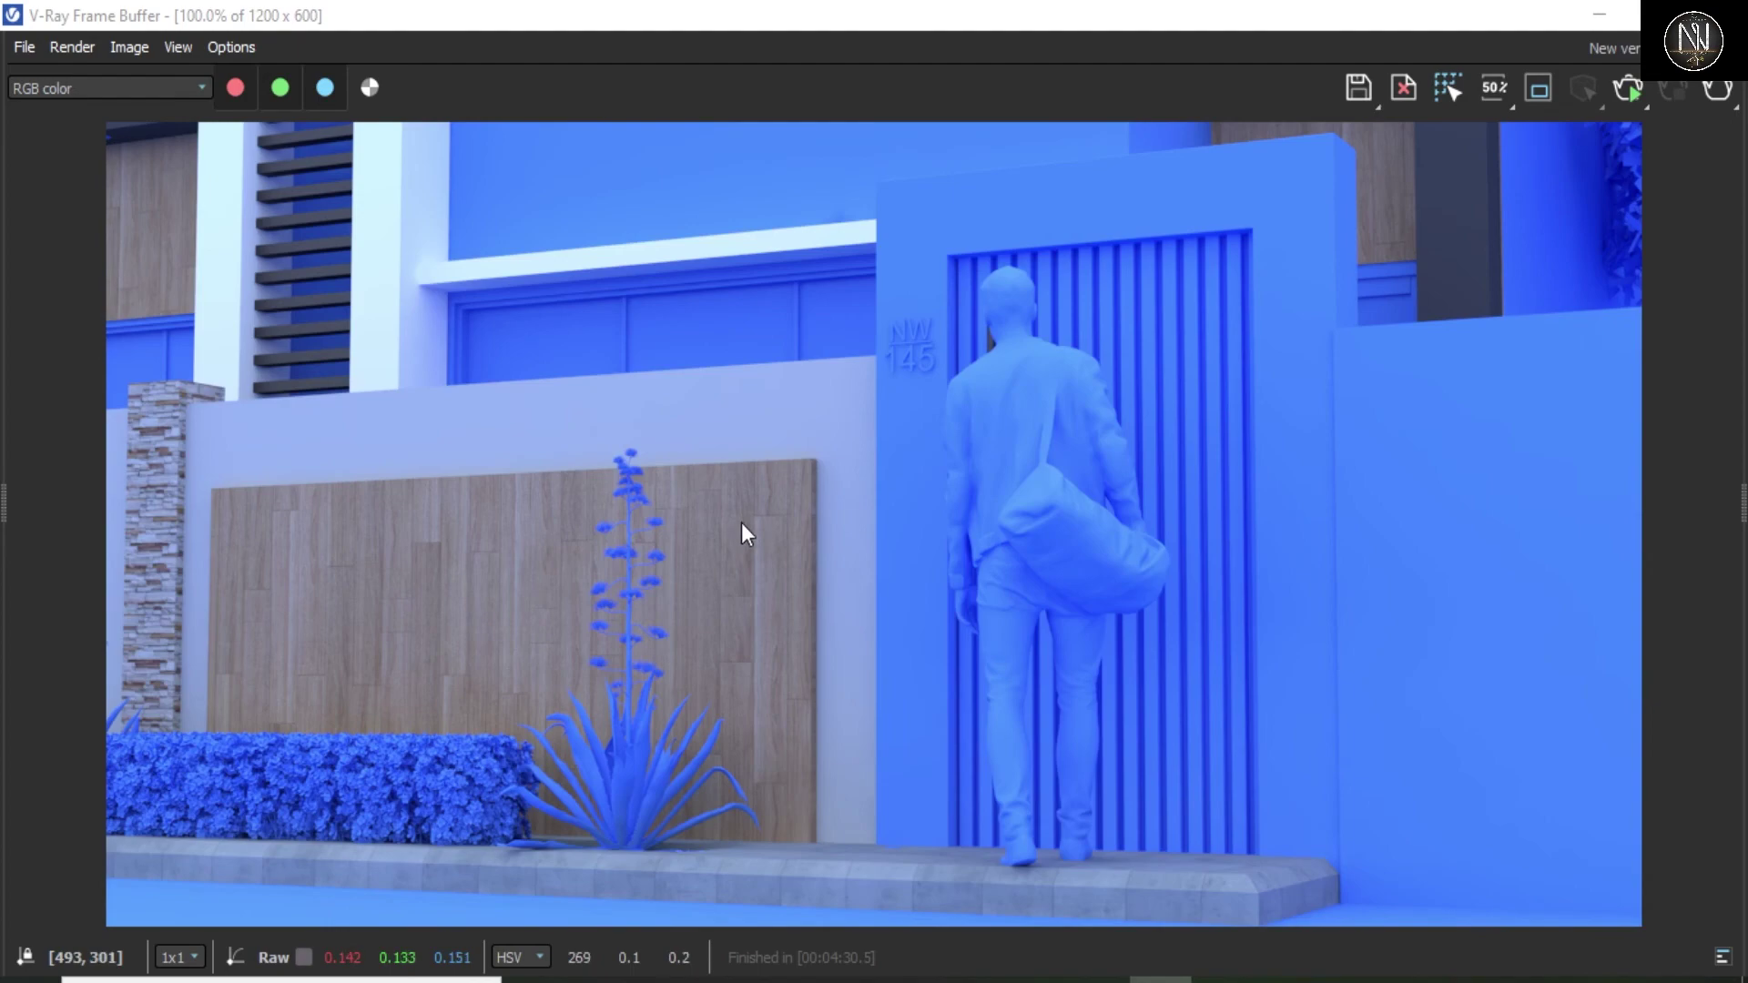
pyautogui.scroll(-1, 770, 514)
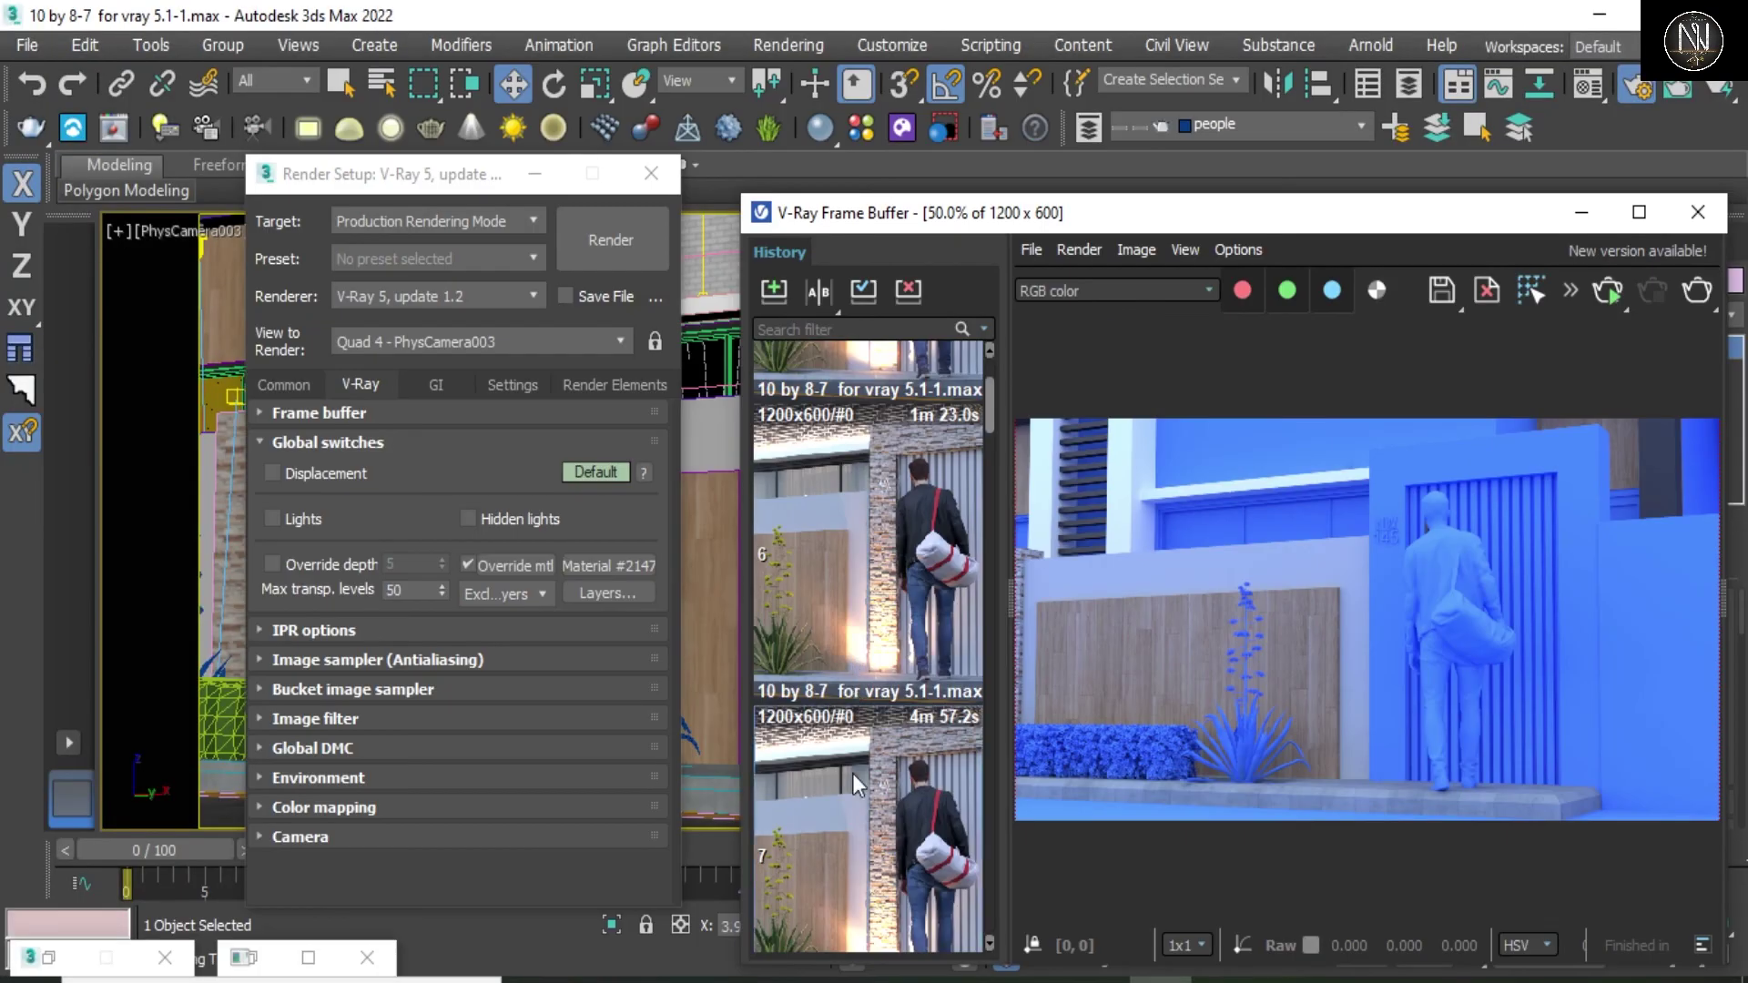
# - Load the earlier lit render with original materials from the render history, and collapse the Global switches settings
pyautogui.scroll(-1, 876, 600)
pyautogui.doubleClick(883, 599)
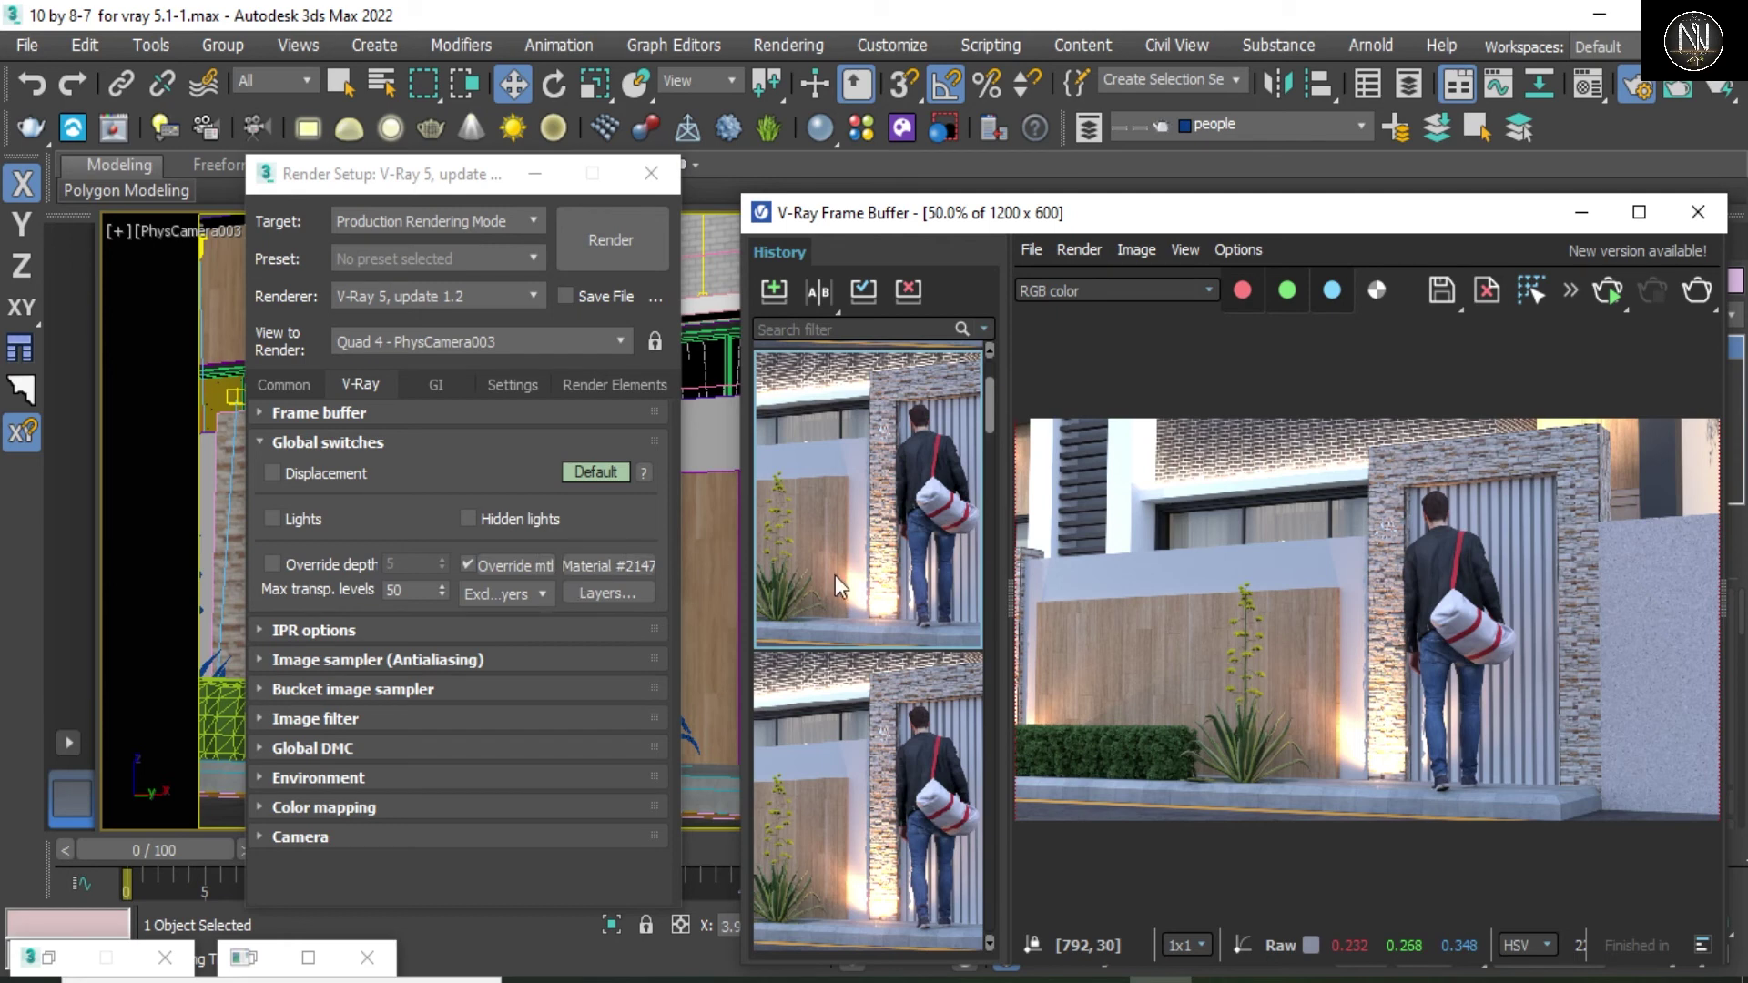
pyautogui.moveTo(894, 579)
pyautogui.click(262, 441)
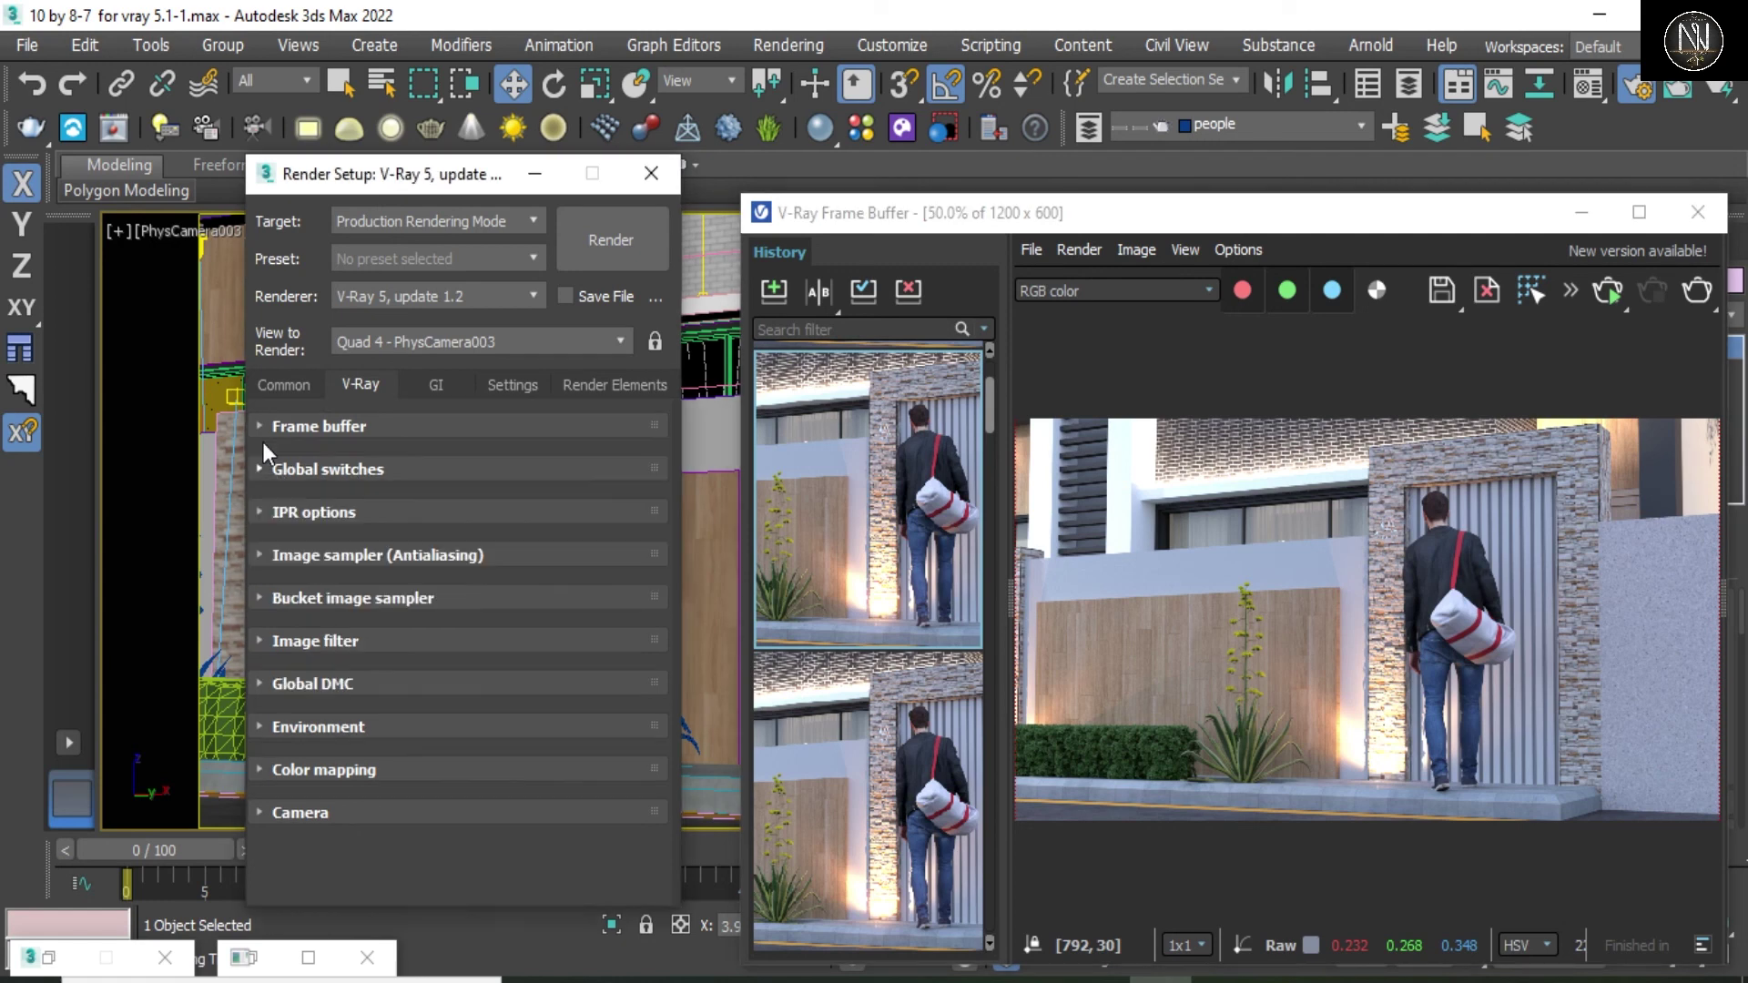